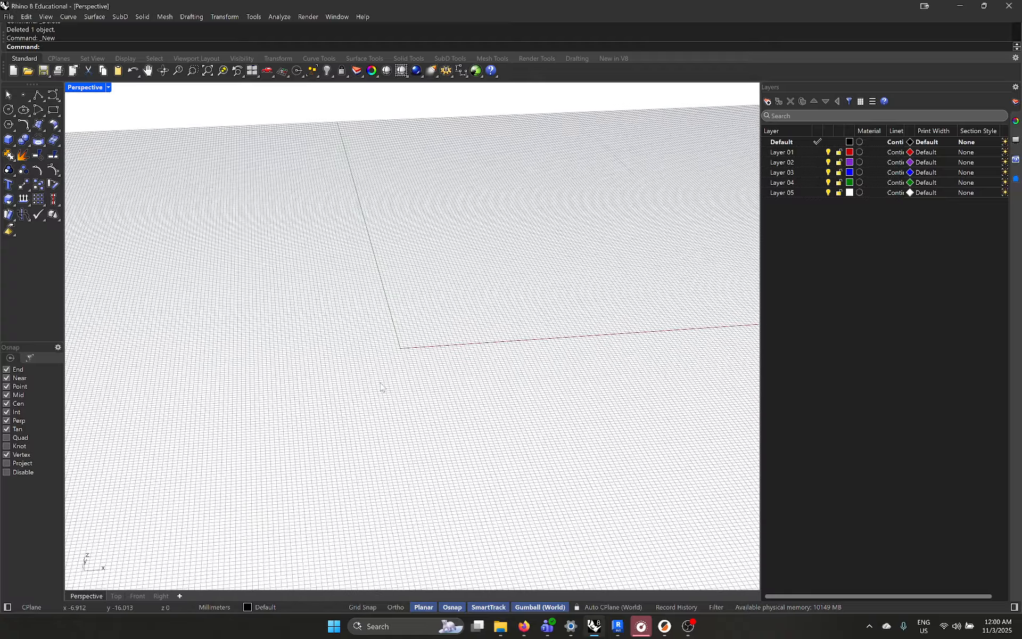
Start a file import and browse through Documents to 02_BDCI_Sessional > Project 5 > 3D scans > jack_3dscan.
{"action": "scroll", "coordinate": [383, 387], "scroll_direction": "down", "scroll_amount": 2}
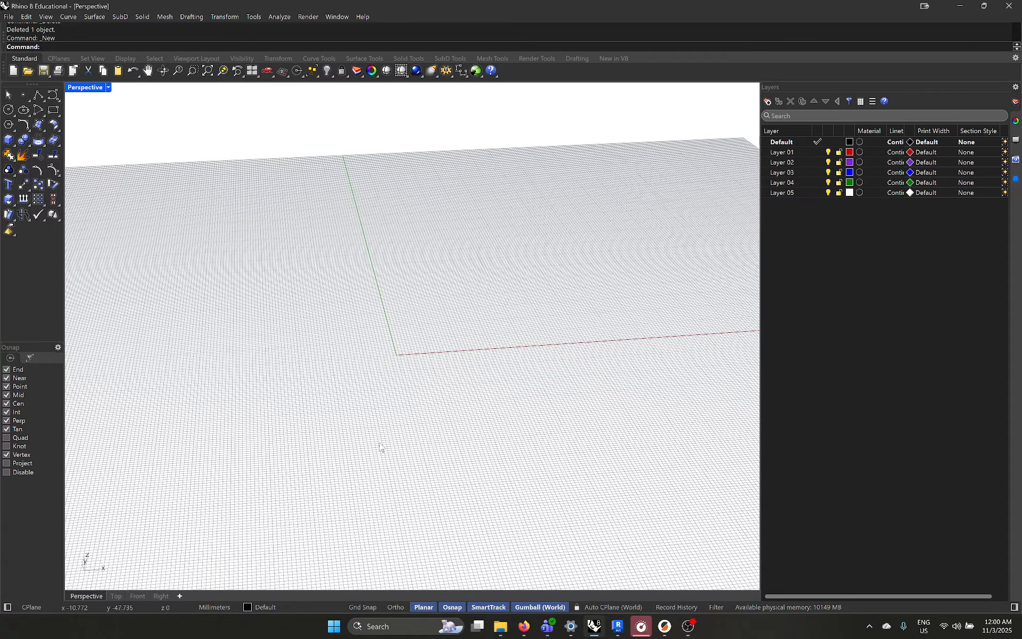
{"action": "left_click", "coordinate": [9, 17]}
{"action": "left_click", "coordinate": [46, 152]}
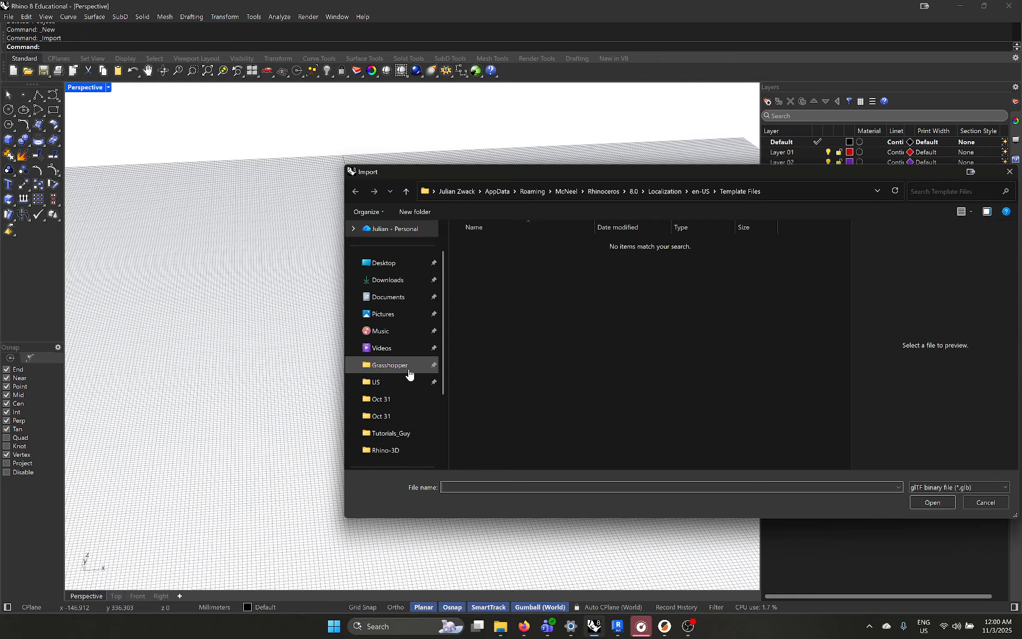
{"action": "scroll", "coordinate": [418, 335], "scroll_direction": "up", "scroll_amount": 2}
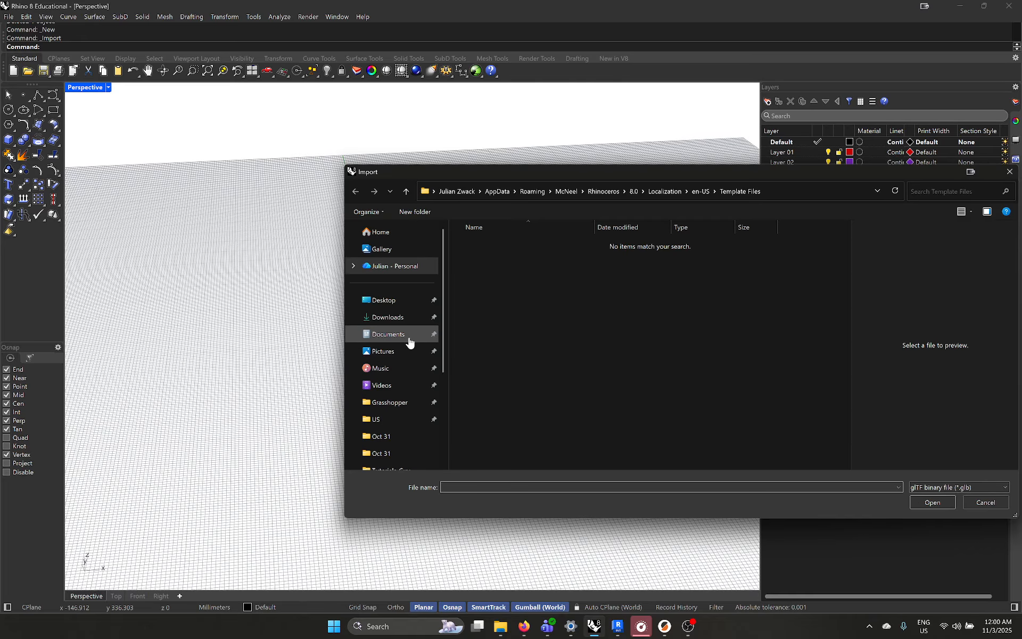
{"action": "left_click", "coordinate": [409, 342]}
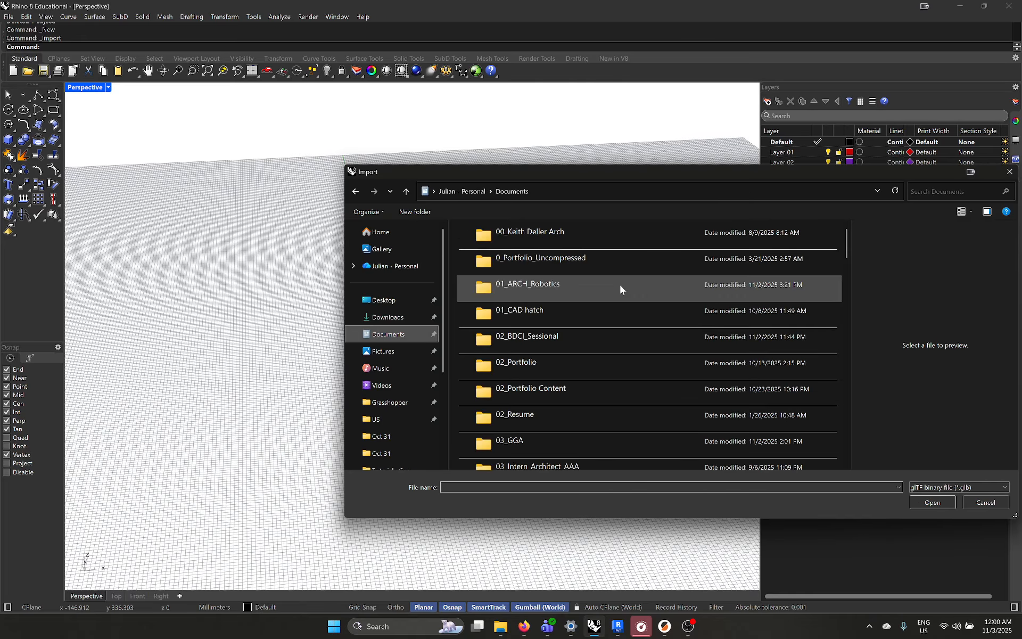
{"action": "double_click", "coordinate": [554, 337]}
{"action": "double_click", "coordinate": [491, 407]}
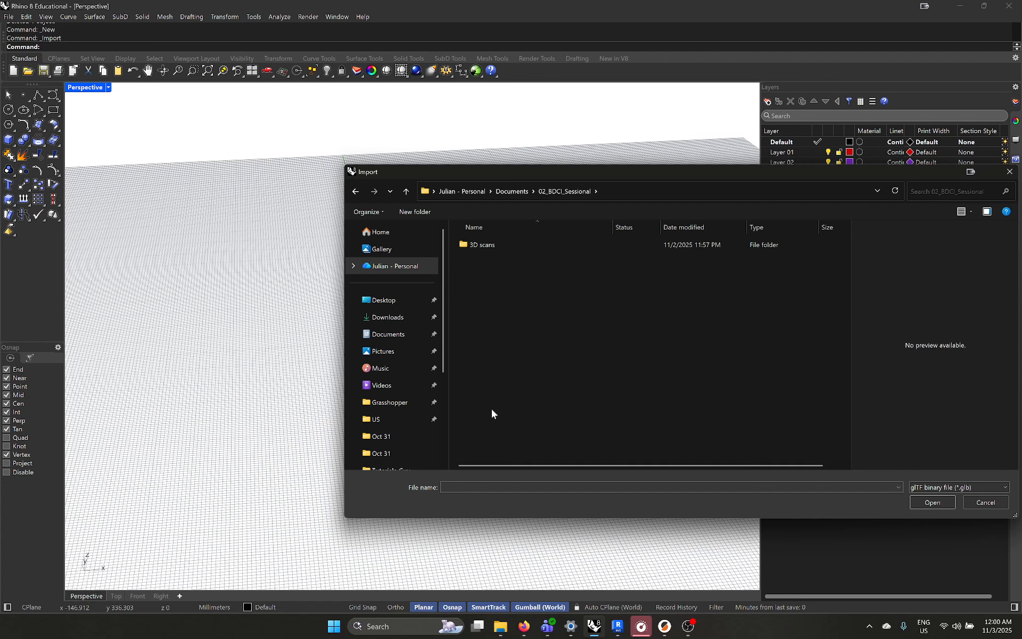
{"action": "double_click", "coordinate": [510, 249]}
{"action": "left_click", "coordinate": [506, 248]}
{"action": "double_click", "coordinate": [507, 247]}
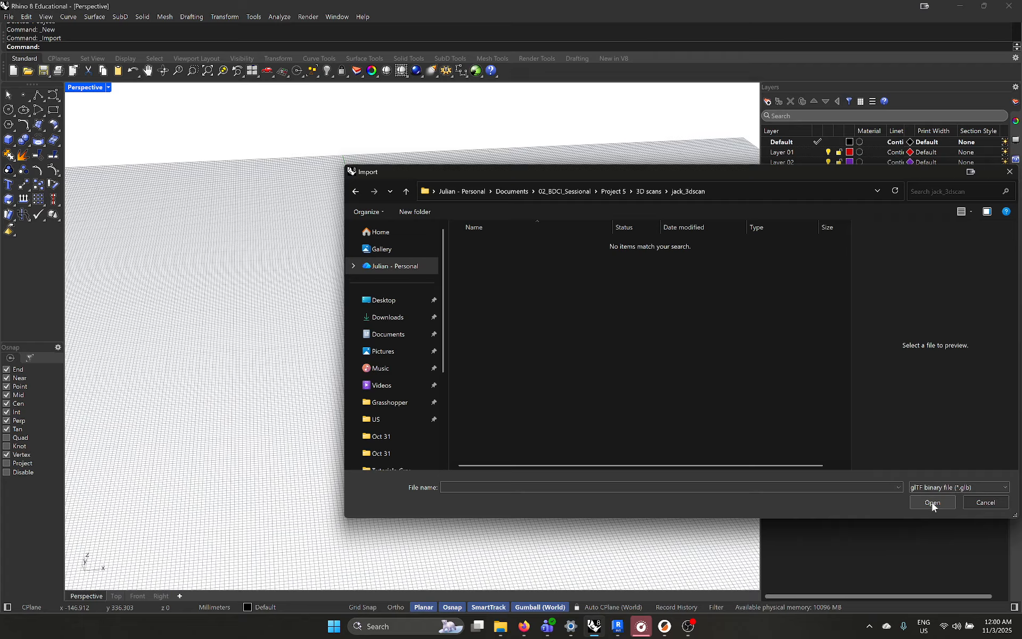
Set the import file type to MotionBuilder (*.fbx).
{"action": "left_click", "coordinate": [927, 488]}
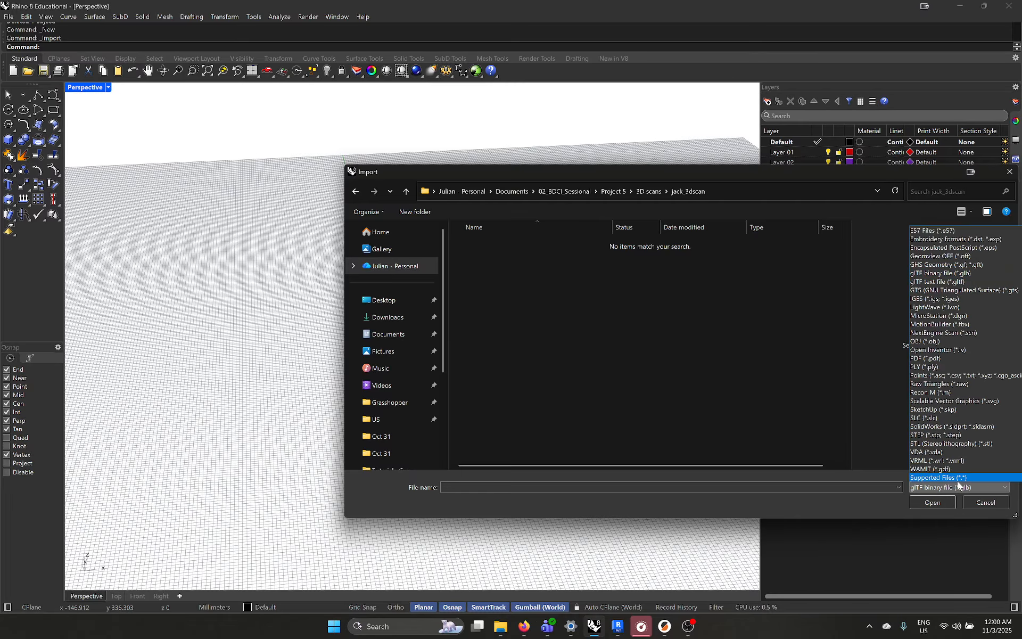
{"action": "scroll", "coordinate": [952, 295], "scroll_direction": "up", "scroll_amount": 3}
{"action": "scroll", "coordinate": [962, 371], "scroll_direction": "down", "scroll_amount": 3}
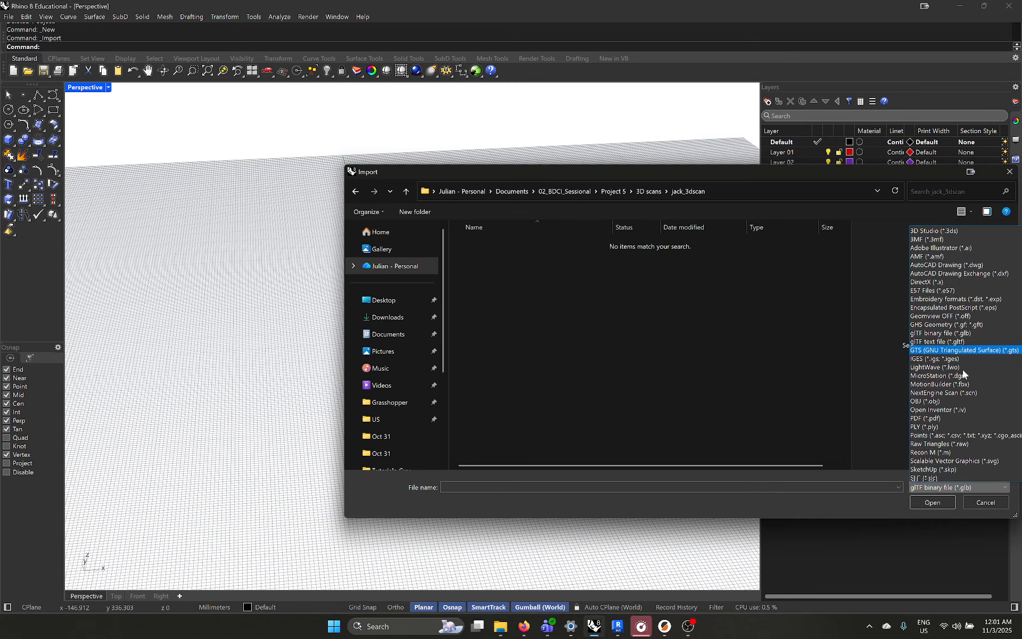
{"action": "scroll", "coordinate": [962, 410], "scroll_direction": "up", "scroll_amount": 3}
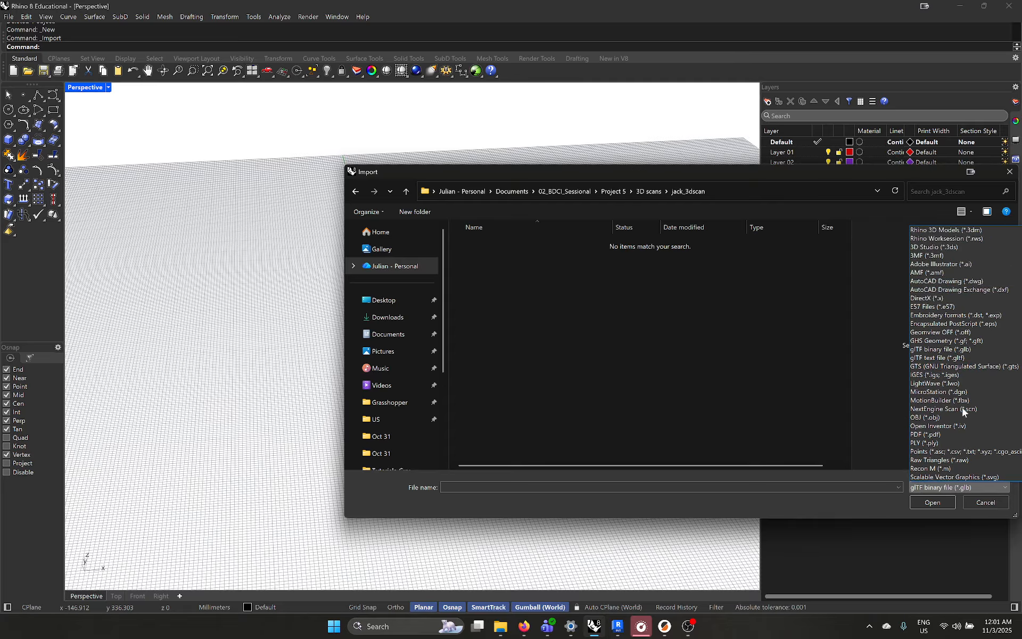
{"action": "scroll", "coordinate": [961, 427], "scroll_direction": "down", "scroll_amount": 3}
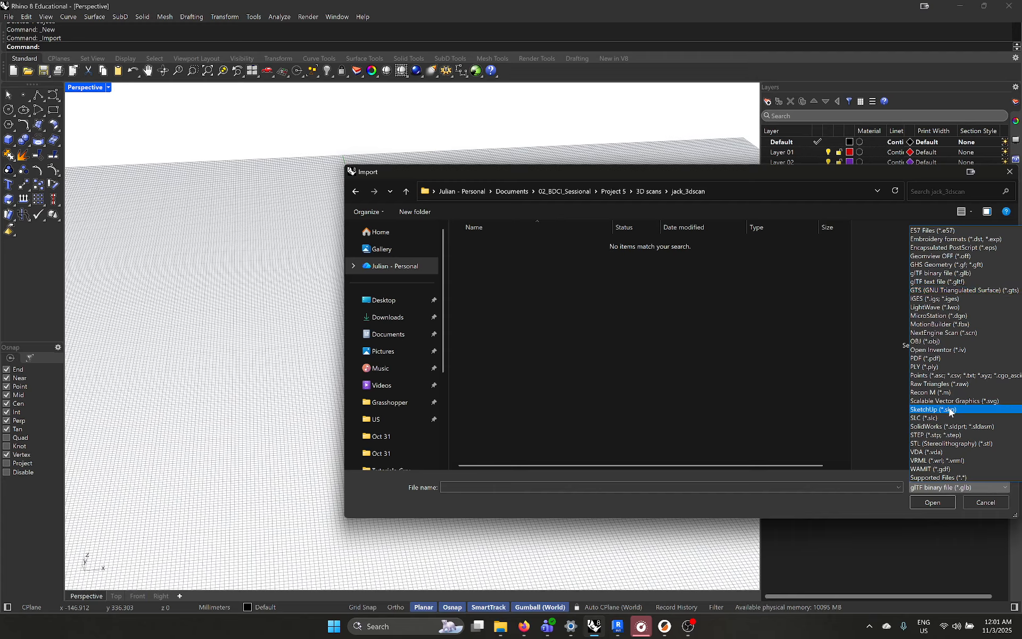
{"action": "scroll", "coordinate": [955, 421], "scroll_direction": "up", "scroll_amount": 3}
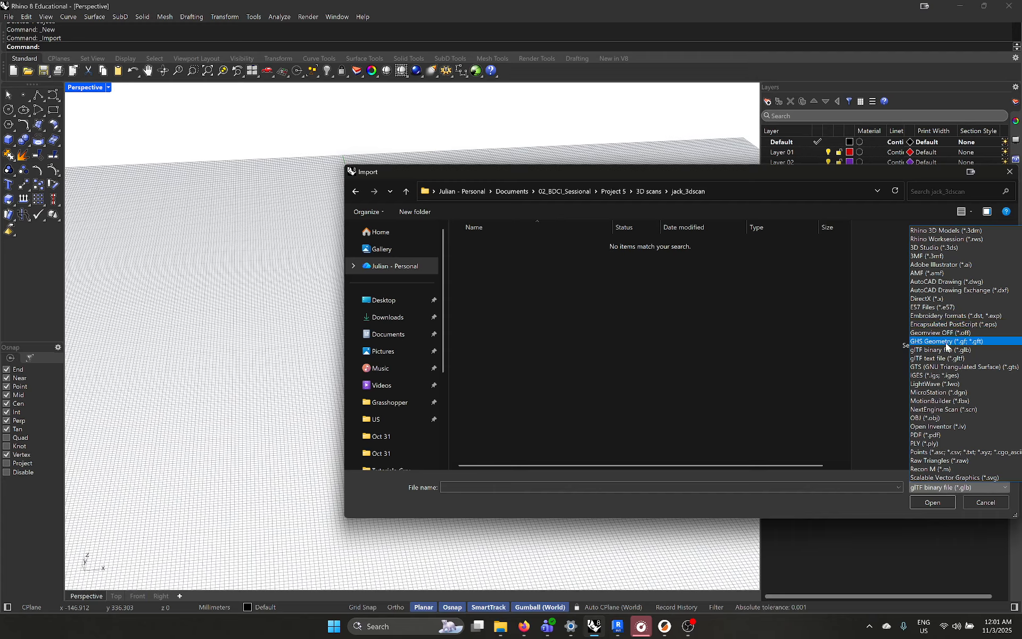
{"action": "left_click", "coordinate": [938, 402]}
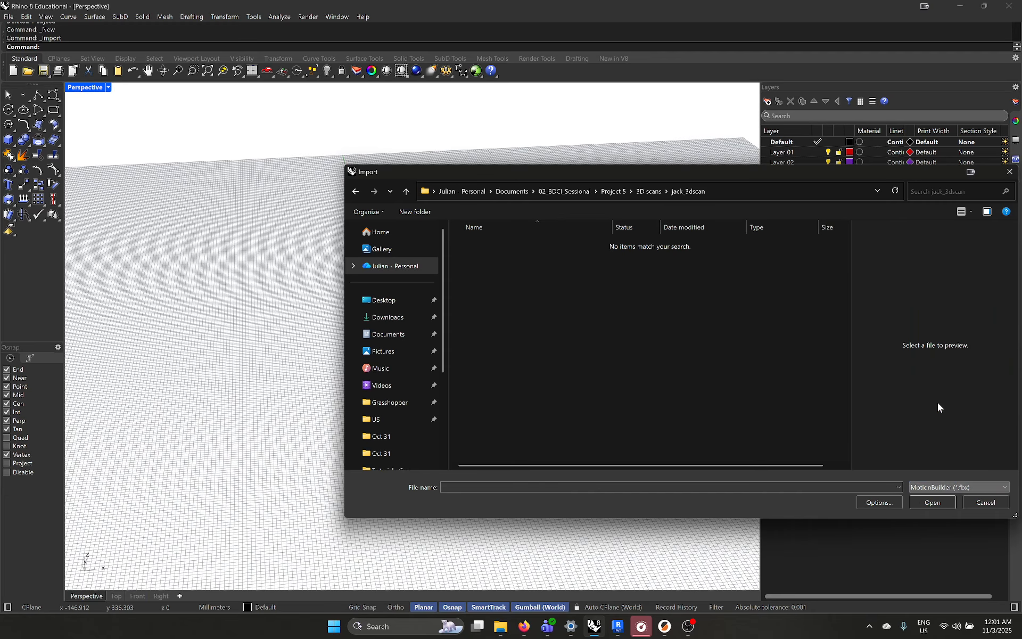
Import jack_3dscan.fbx, accepting the preset FBX import options.
{"action": "left_click", "coordinate": [517, 248]}
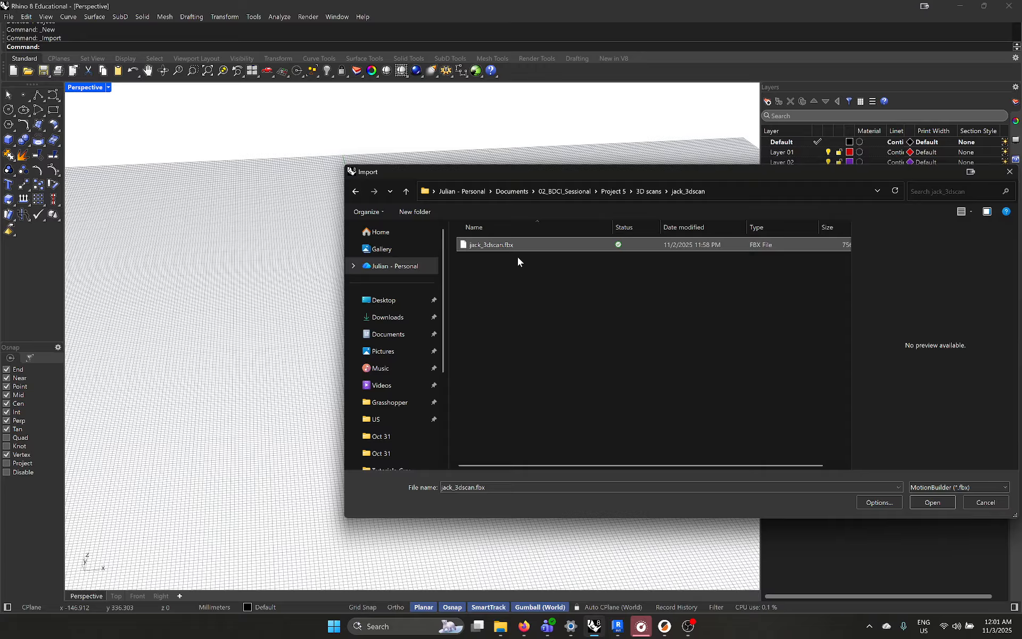
{"action": "left_click", "coordinate": [930, 504]}
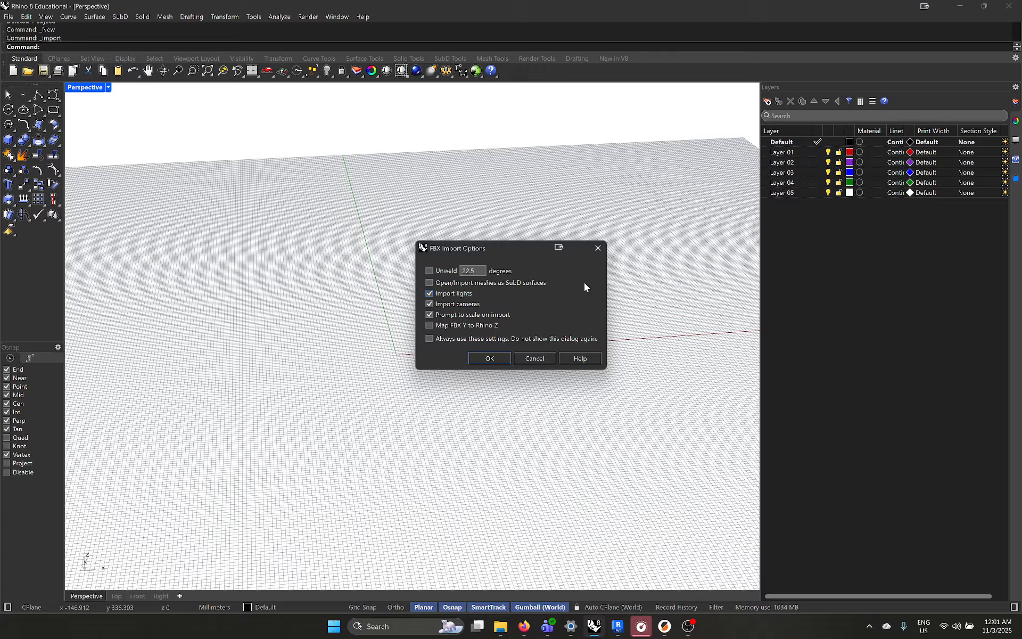
{"action": "left_click", "coordinate": [488, 357]}
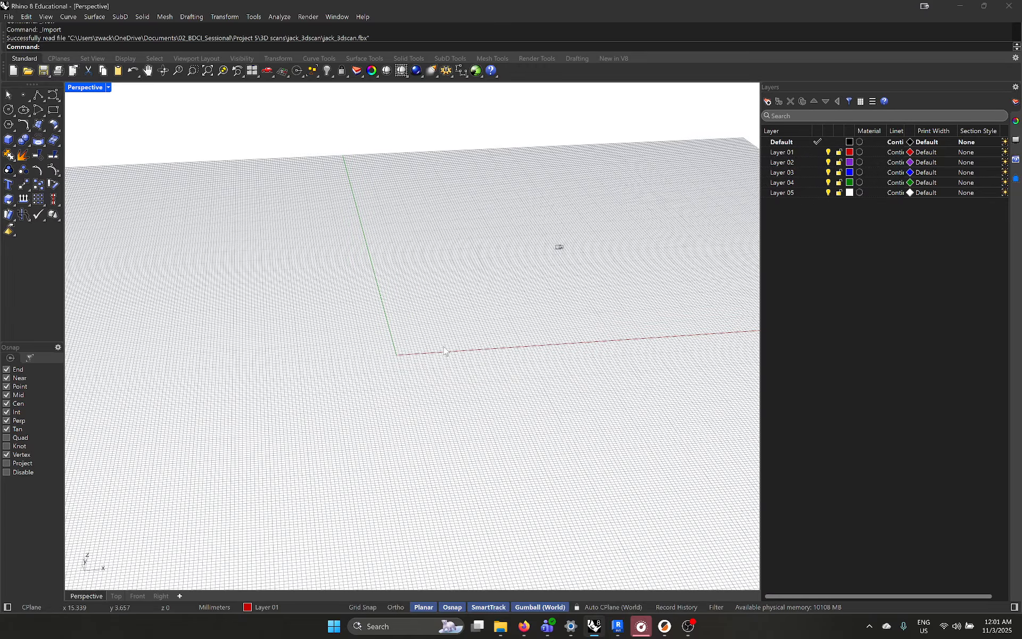
Create a bounding box around the imported scan mesh.
{"action": "scroll", "coordinate": [428, 364], "scroll_direction": "down", "scroll_amount": 5}
{"action": "scroll", "coordinate": [351, 338], "scroll_direction": "up", "scroll_amount": 3}
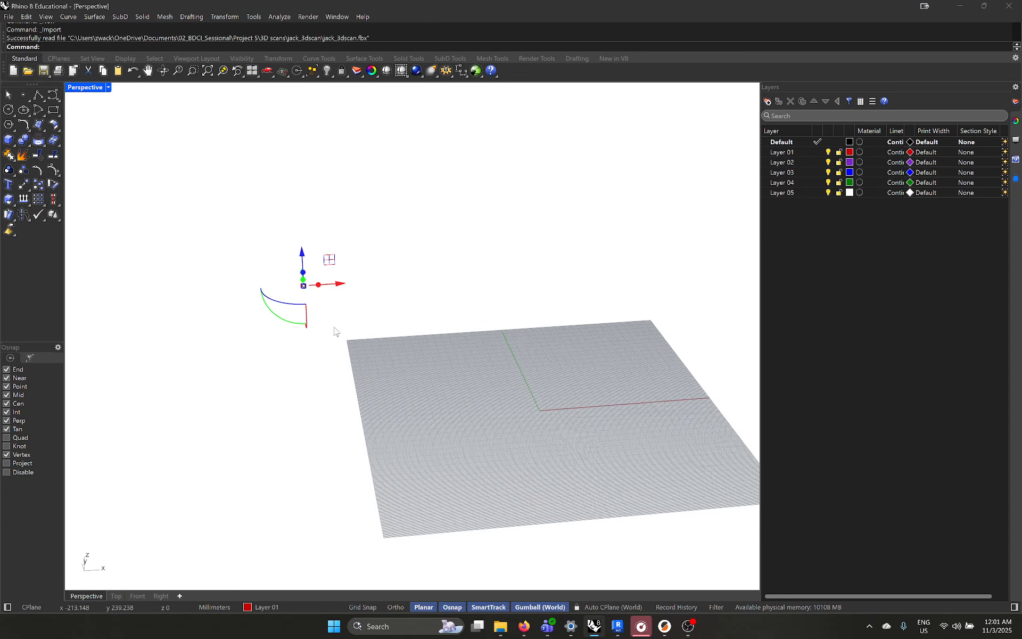
{"action": "scroll", "coordinate": [349, 322], "scroll_direction": "down", "scroll_amount": 2}
{"action": "left_click", "coordinate": [354, 330]}
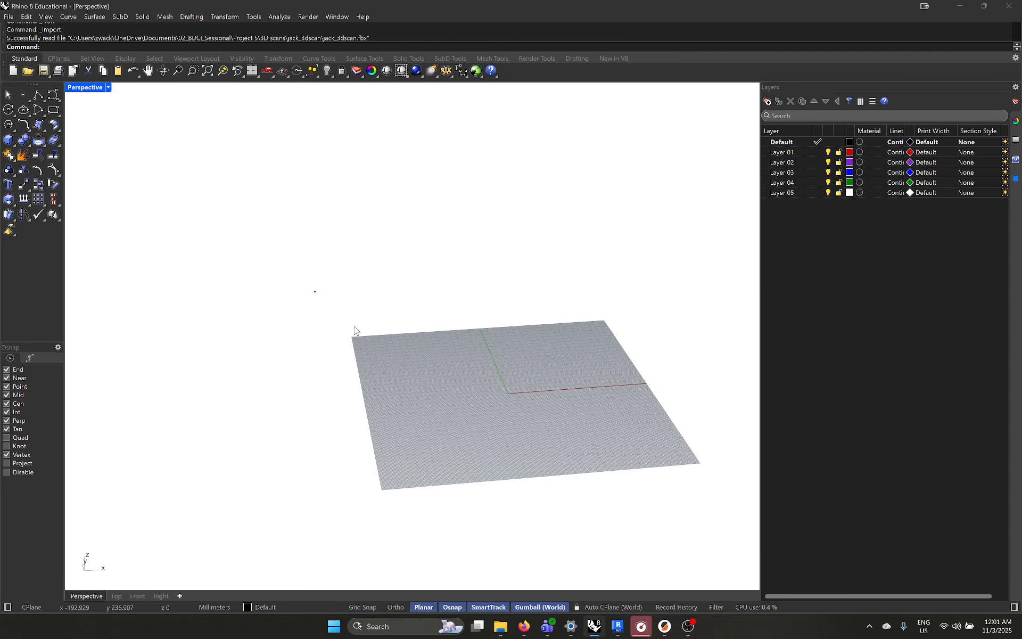
{"action": "scroll", "coordinate": [309, 293], "scroll_direction": "up", "scroll_amount": 3}
{"action": "left_click_drag", "start_coordinate": [384, 345], "coordinate": [268, 242]}
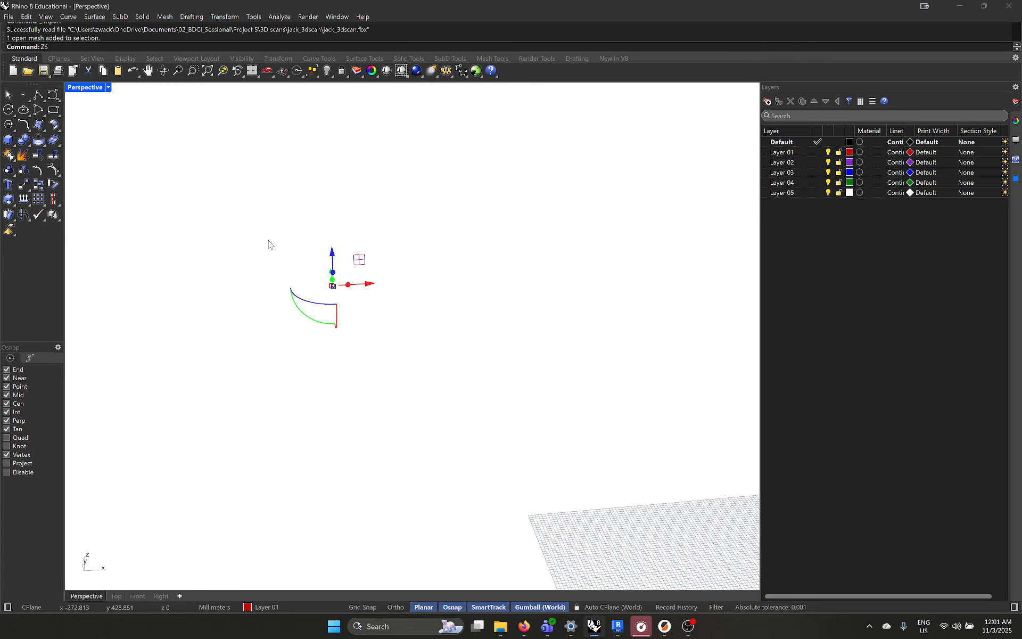
{"action": "key", "text": "Return"}
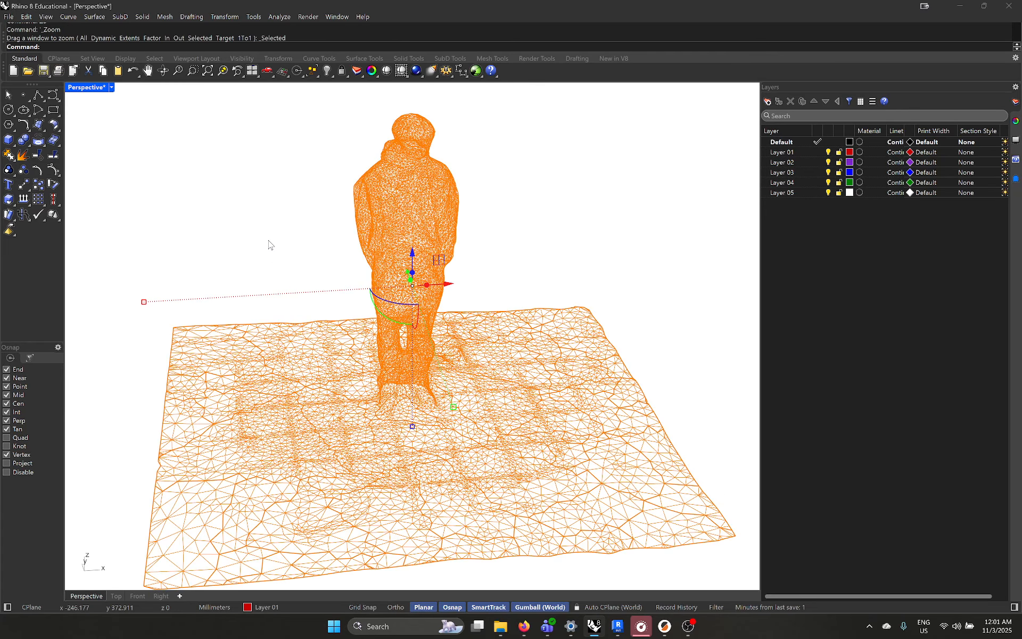
{"action": "left_click", "coordinate": [394, 316]}
{"action": "type", "text": "BoundingBox"}
{"action": "key", "text": "Return"}
{"action": "key", "text": "Return"}
Select the scan mesh together with its bounding box.
{"action": "scroll", "coordinate": [394, 315], "scroll_direction": "down", "scroll_amount": 10}
{"action": "left_click_drag", "start_coordinate": [564, 437], "coordinate": [317, 241]}
{"action": "scroll", "coordinate": [401, 345], "scroll_direction": "up", "scroll_amount": 5}
{"action": "right_click_drag", "start_coordinate": [398, 314], "coordinate": [411, 346], "text": "shift"}
Try to move the mesh and bounding box from the box's lower corner to the origin at 0,0,0.
{"action": "type", "text": "m"}
{"action": "key", "text": "Return"}
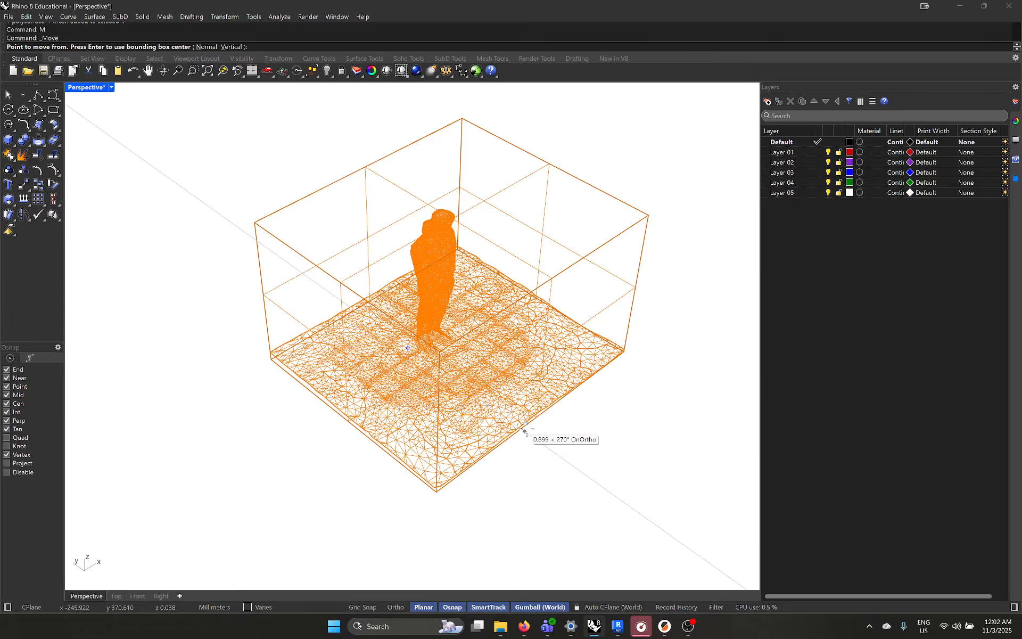
{"action": "right_click_drag", "start_coordinate": [532, 432], "coordinate": [508, 392]}
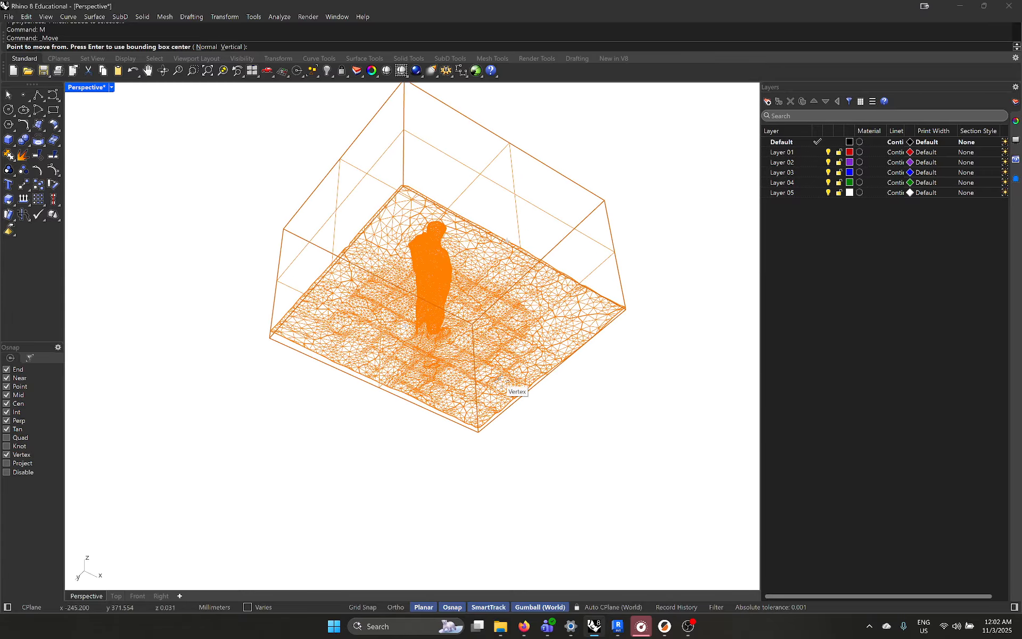
{"action": "scroll", "coordinate": [589, 316], "scroll_direction": "up", "scroll_amount": 5}
{"action": "scroll", "coordinate": [589, 316], "scroll_direction": "up", "scroll_amount": 2}
{"action": "scroll", "coordinate": [676, 312], "scroll_direction": "down", "scroll_amount": 5}
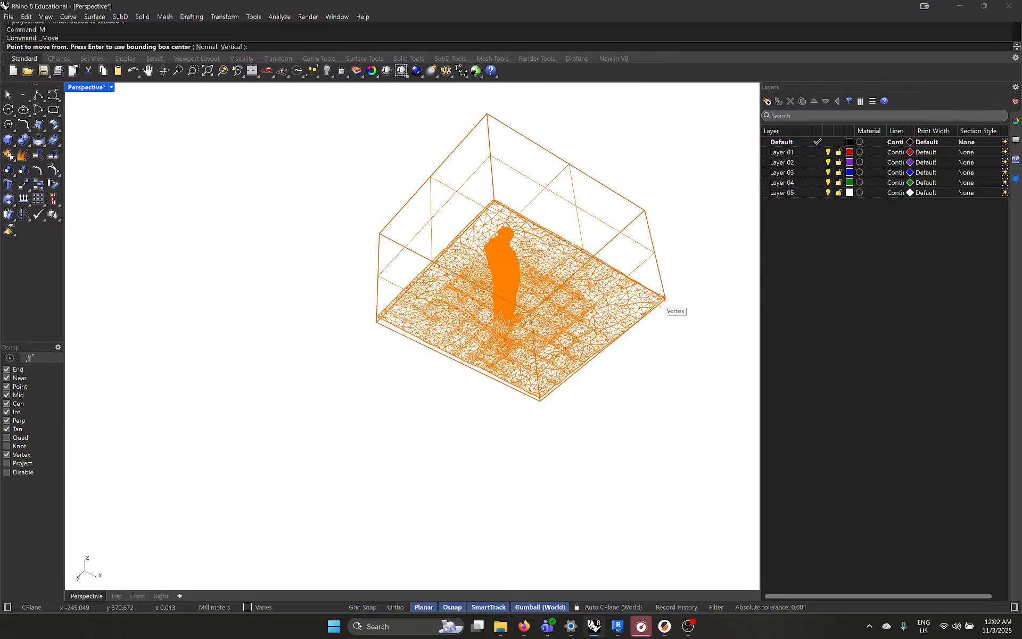
{"action": "right_click_drag", "start_coordinate": [675, 312], "coordinate": [599, 381]}
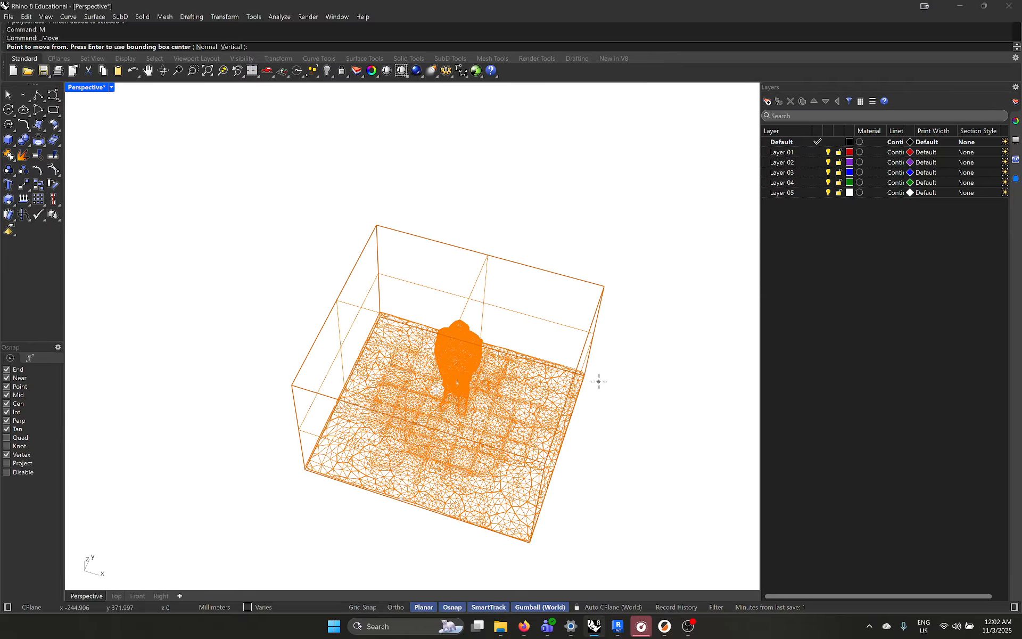
{"action": "left_click", "coordinate": [305, 469]}
{"action": "type", "text": "0,0,0"}
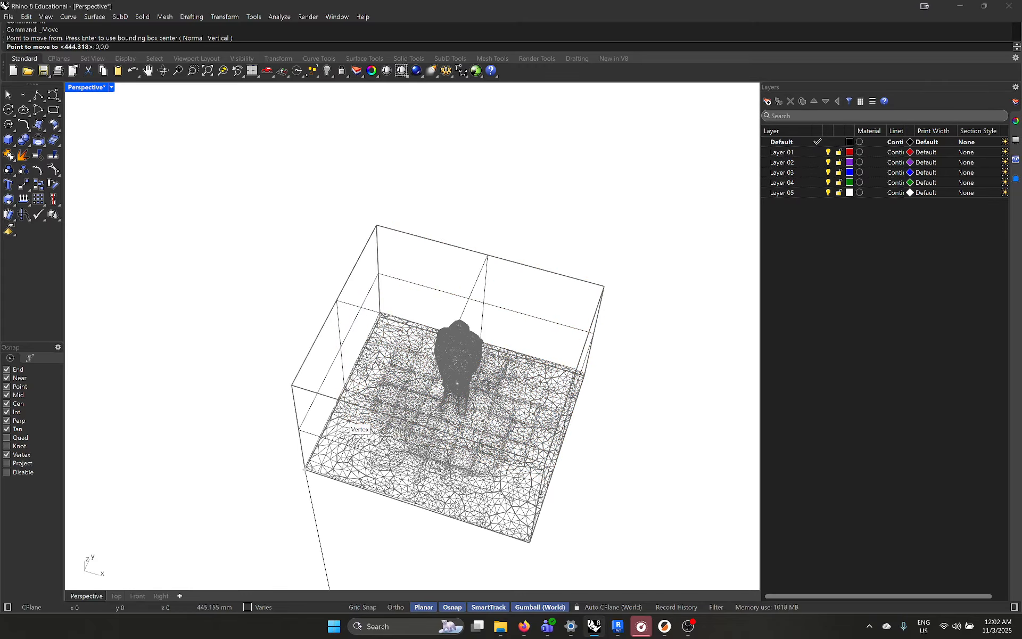
{"action": "key", "text": "Return"}
Move the selected mesh and bounding box to the origin at 0,0,0, using the box's nearest bottom corner as base point.
{"action": "scroll", "coordinate": [309, 354], "scroll_direction": "down", "scroll_amount": 12}
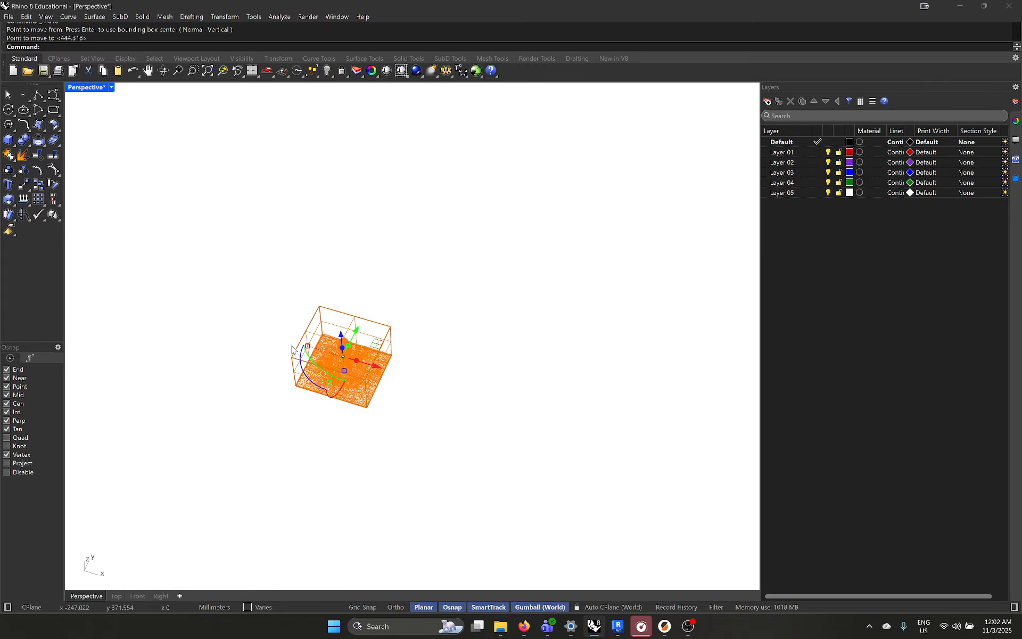
{"action": "right_click_drag", "start_coordinate": [334, 392], "coordinate": [368, 426]}
{"action": "scroll", "coordinate": [368, 425], "scroll_direction": "up", "scroll_amount": 4}
{"action": "key", "text": "Return"}
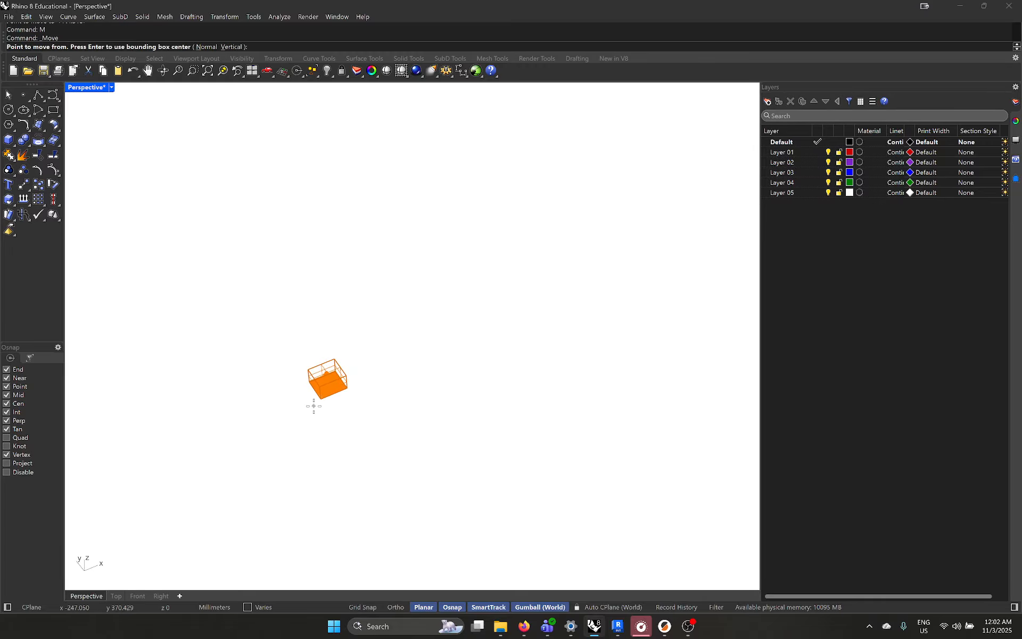
{"action": "left_click", "coordinate": [321, 398]}
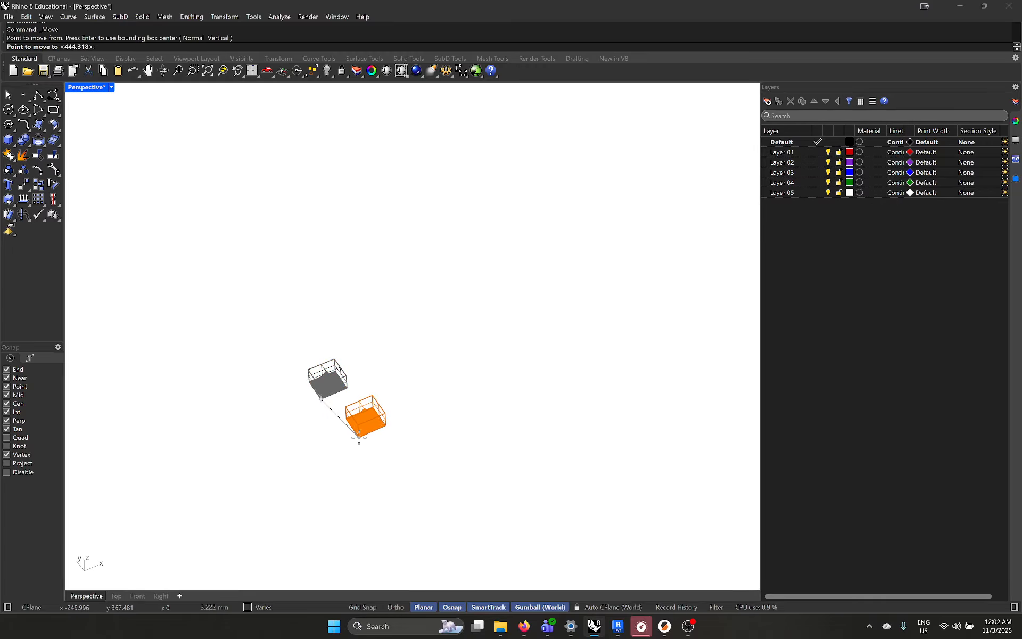
{"action": "type", "text": "0,0"}
{"action": "key", "text": "Return"}
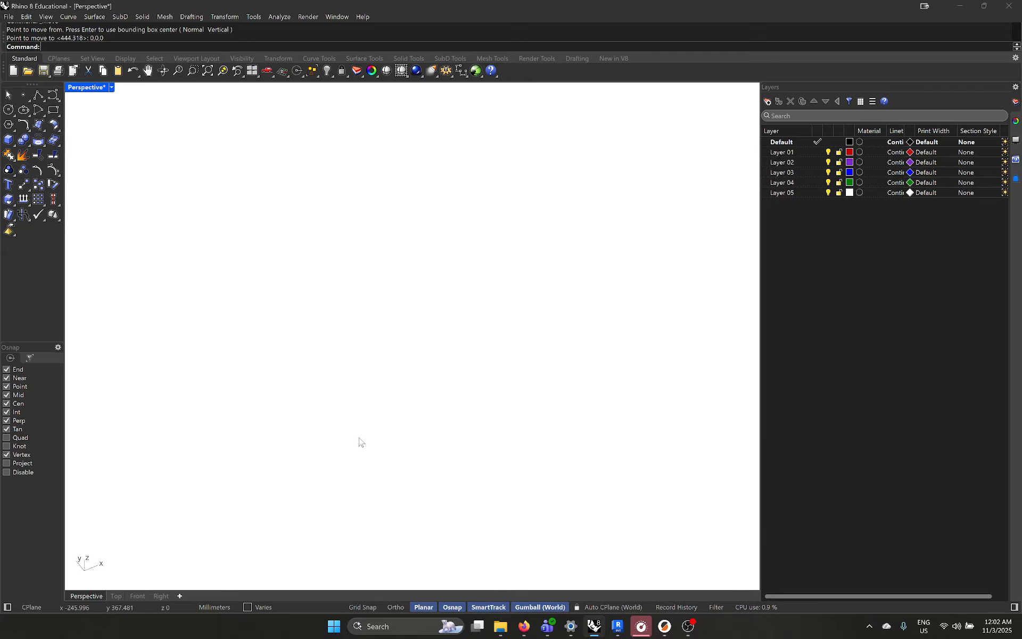
Cut the bounding box out of the model, keeping only the scan mesh at the origin.
{"action": "type", "text": "ZS"}
{"action": "key", "text": "Return"}
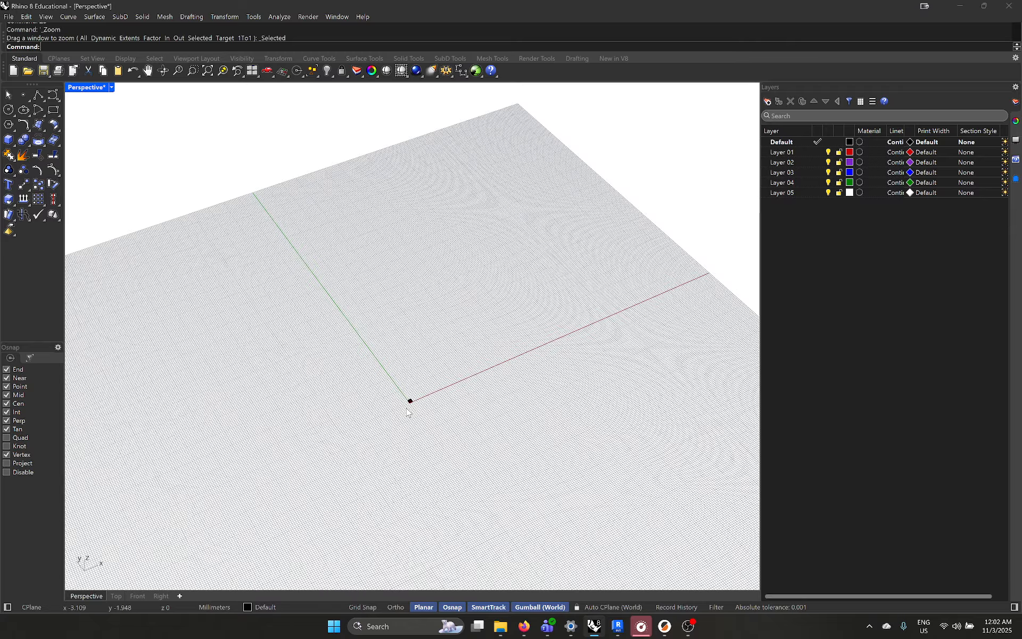
{"action": "right_click_drag", "start_coordinate": [407, 411], "coordinate": [330, 392]}
{"action": "scroll", "coordinate": [416, 393], "scroll_direction": "up", "scroll_amount": 20}
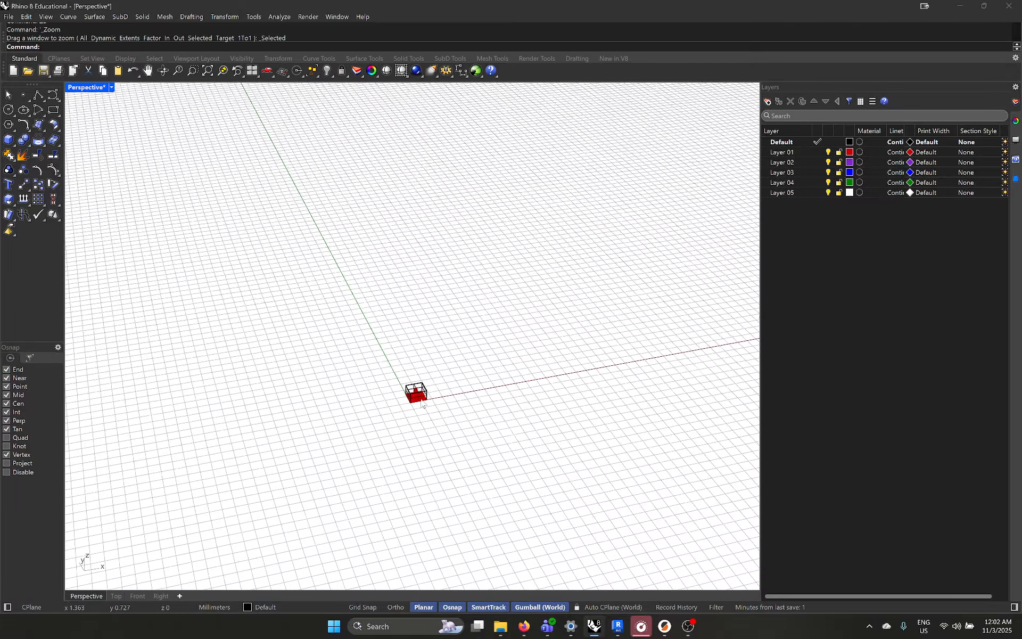
{"action": "left_click", "coordinate": [524, 307]}
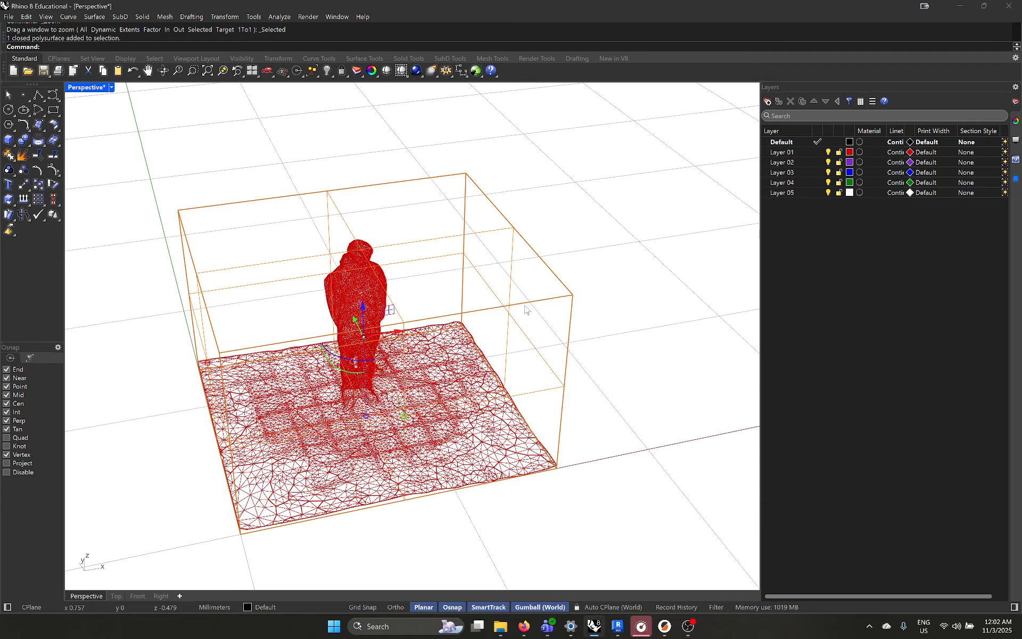
{"action": "key", "text": "ctrl+x"}
Measure the distance along the scan's ground edge beside the x axis, from the origin corner to the opposite corner.
{"action": "scroll", "coordinate": [526, 310], "scroll_direction": "down", "scroll_amount": 8}
{"action": "right_click_drag", "start_coordinate": [464, 318], "coordinate": [492, 305]}
{"action": "scroll", "coordinate": [541, 285], "scroll_direction": "up", "scroll_amount": 17}
{"action": "scroll", "coordinate": [540, 285], "scroll_direction": "down", "scroll_amount": 7}
{"action": "scroll", "coordinate": [442, 318], "scroll_direction": "down", "scroll_amount": 3}
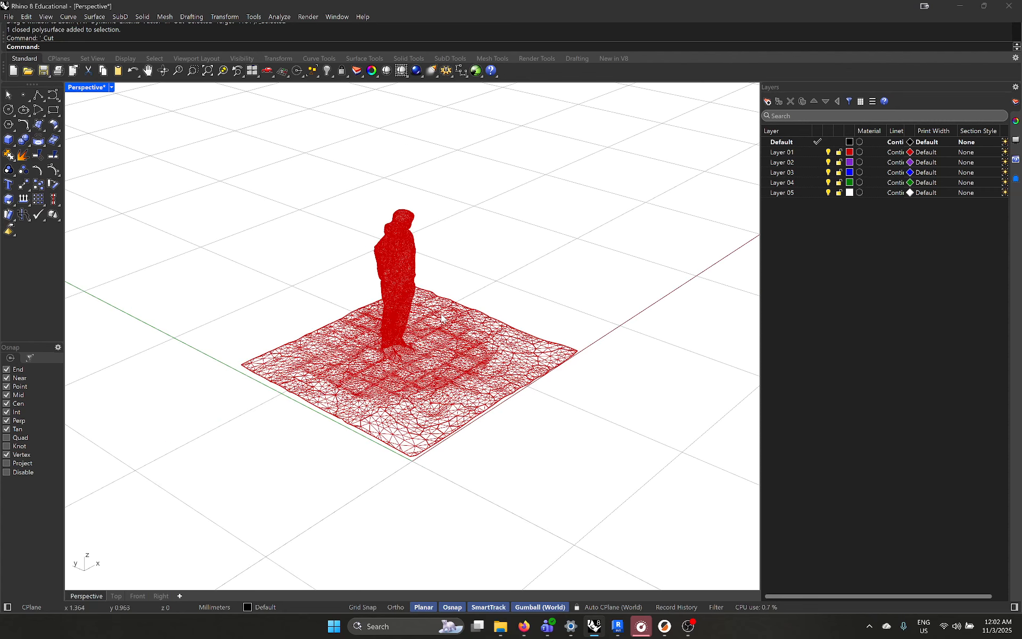
{"action": "key", "text": "Return"}
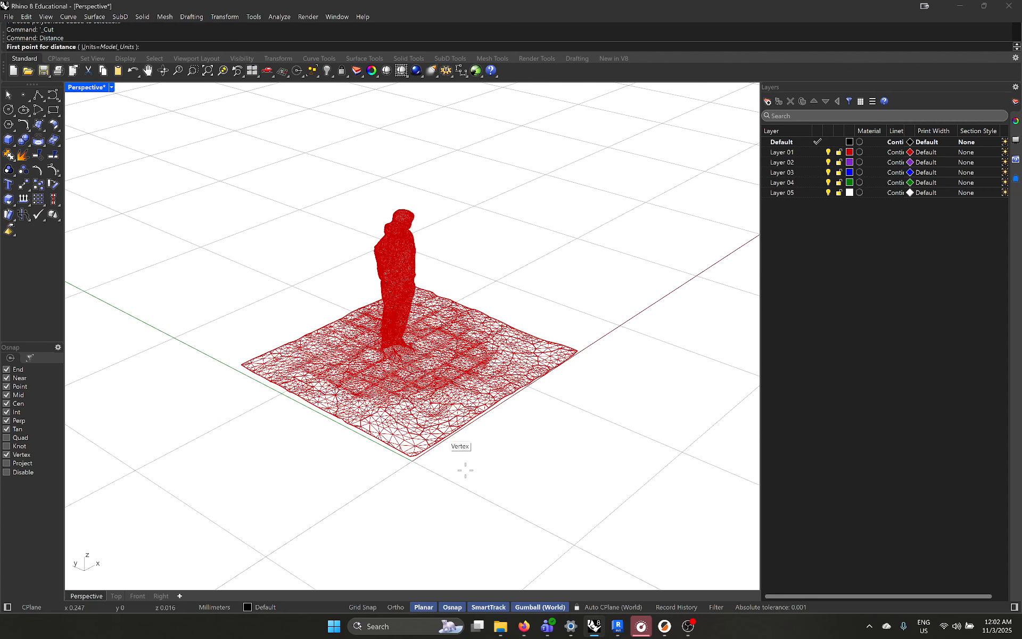
{"action": "left_click", "coordinate": [416, 463]}
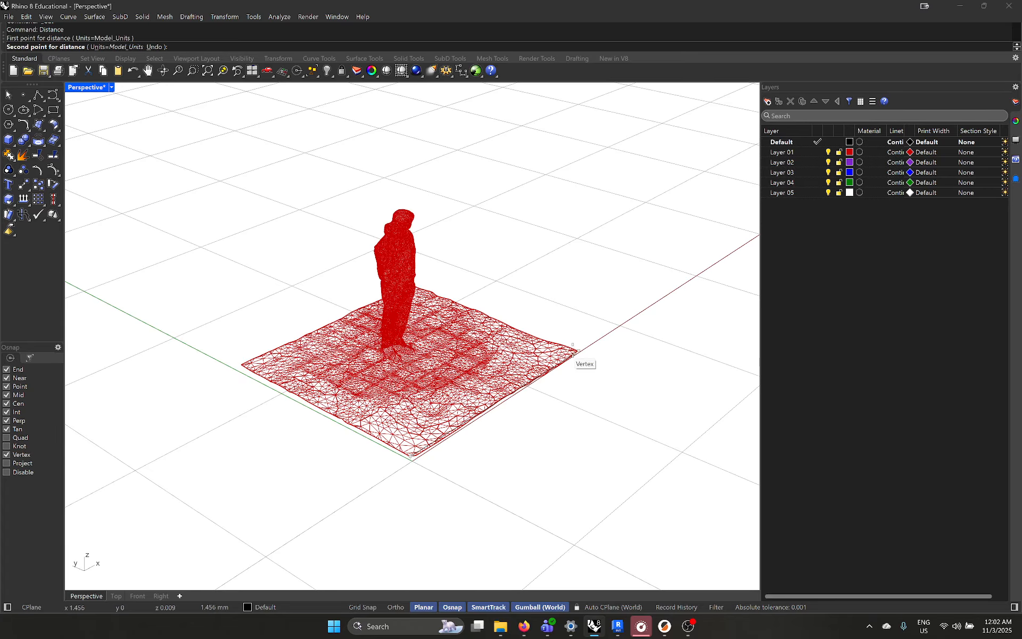
{"action": "left_click", "coordinate": [578, 353]}
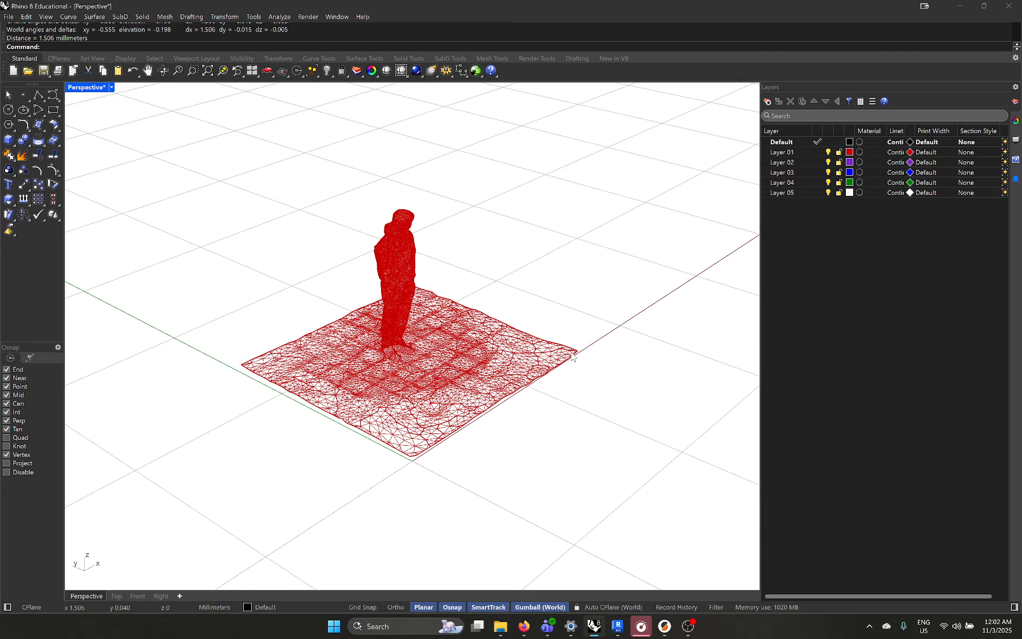
Show the scan mesh from the side in a maximized Right view and select it.
{"action": "left_click", "coordinate": [433, 373]}
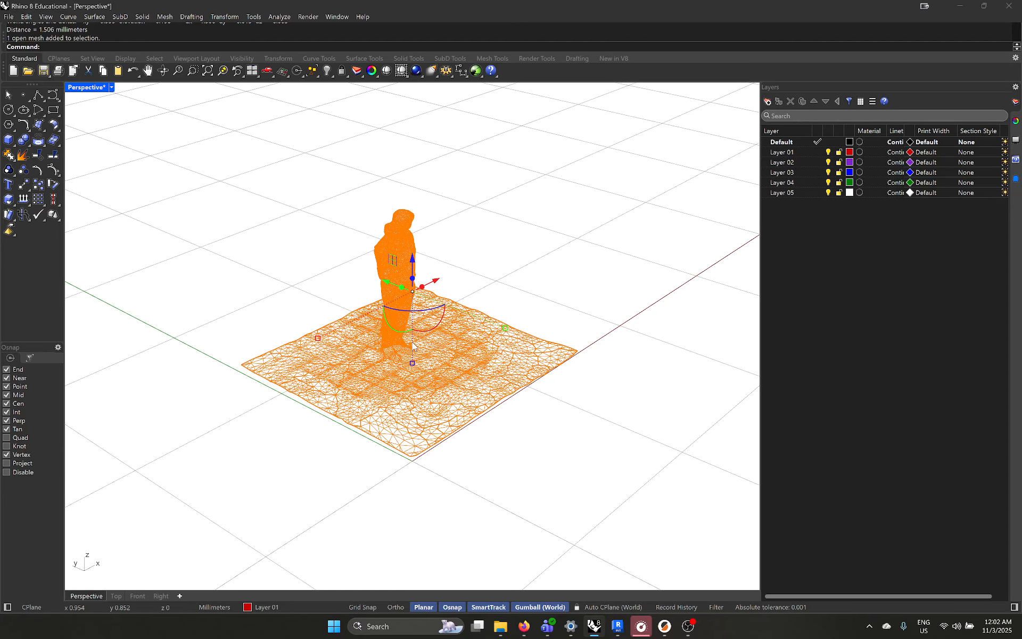
{"action": "mouse_move", "coordinate": [465, 278]}
{"action": "right_mouse_down", "text": "shift"}
{"action": "mouse_move", "coordinate": [475, 289]}
{"action": "mouse_move", "coordinate": [452, 273]}
{"action": "right_mouse_up", "text": "shift"}
{"action": "right_click_drag", "start_coordinate": [388, 286], "coordinate": [413, 279], "text": "shift"}
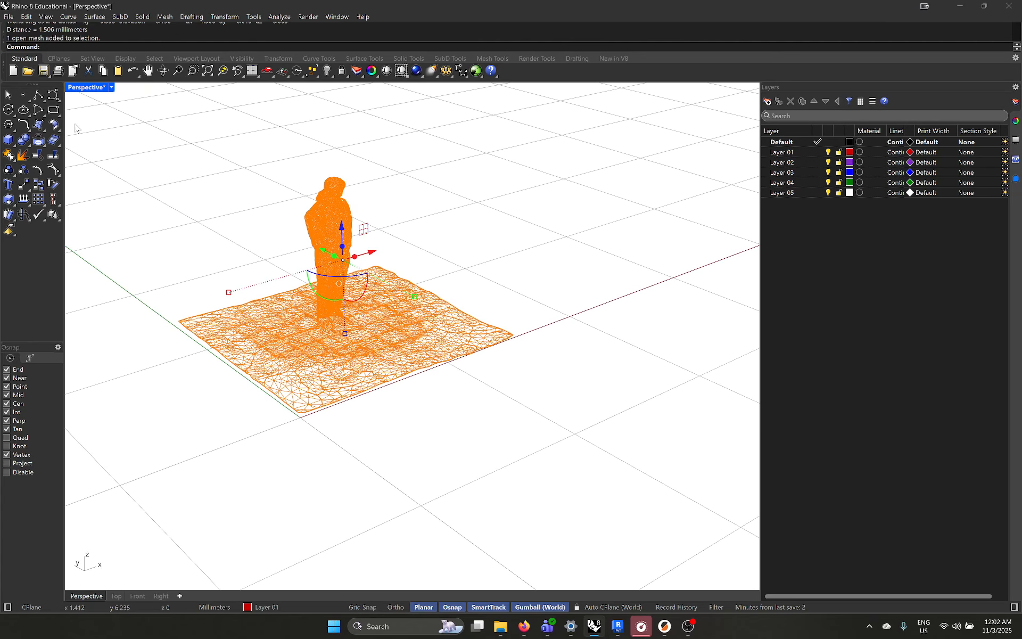
{"action": "double_click", "coordinate": [78, 89]}
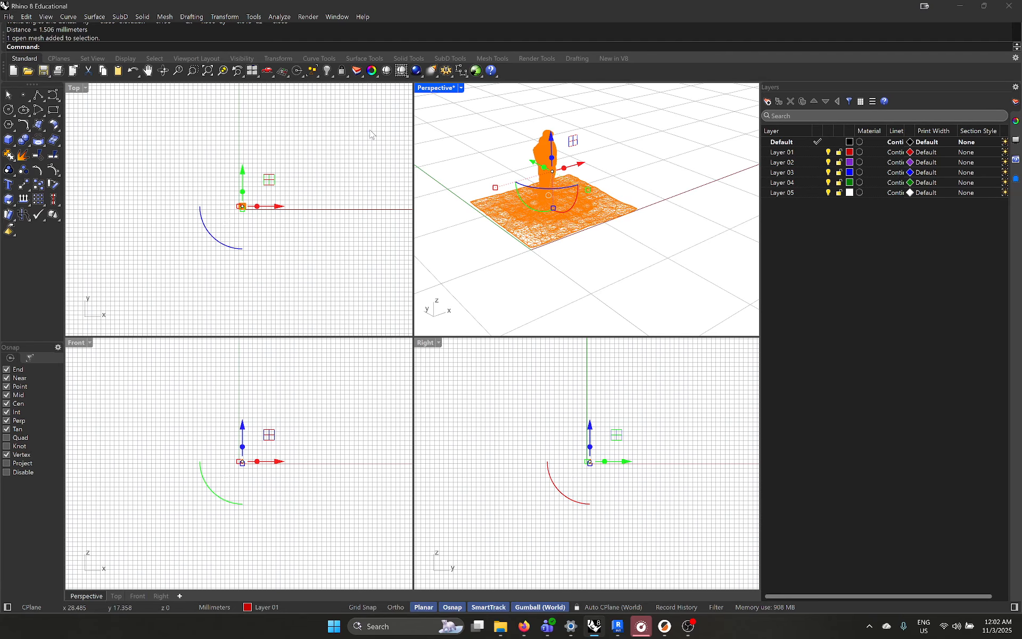
{"action": "double_click", "coordinate": [426, 344]}
{"action": "scroll", "coordinate": [479, 364], "scroll_direction": "down", "scroll_amount": 8}
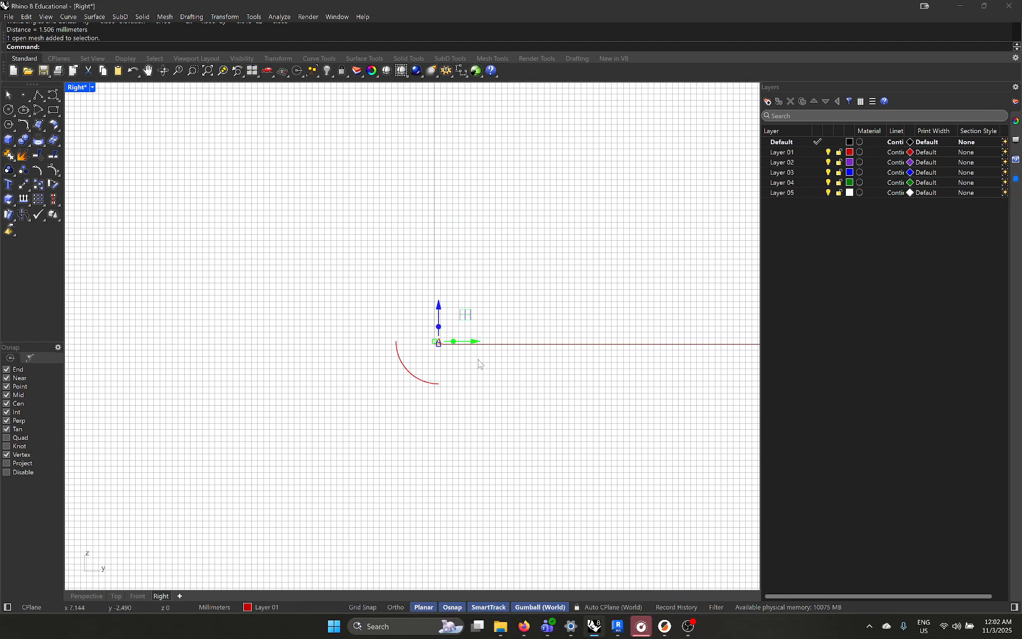
{"action": "scroll", "coordinate": [478, 350], "scroll_direction": "up", "scroll_amount": 8}
{"action": "scroll", "coordinate": [412, 371], "scroll_direction": "down", "scroll_amount": 10}
{"action": "scroll", "coordinate": [456, 302], "scroll_direction": "up", "scroll_amount": 5}
{"action": "left_click", "coordinate": [456, 299]}
{"action": "scroll", "coordinate": [456, 299], "scroll_direction": "down", "scroll_amount": 6}
{"action": "left_click", "coordinate": [410, 280]}
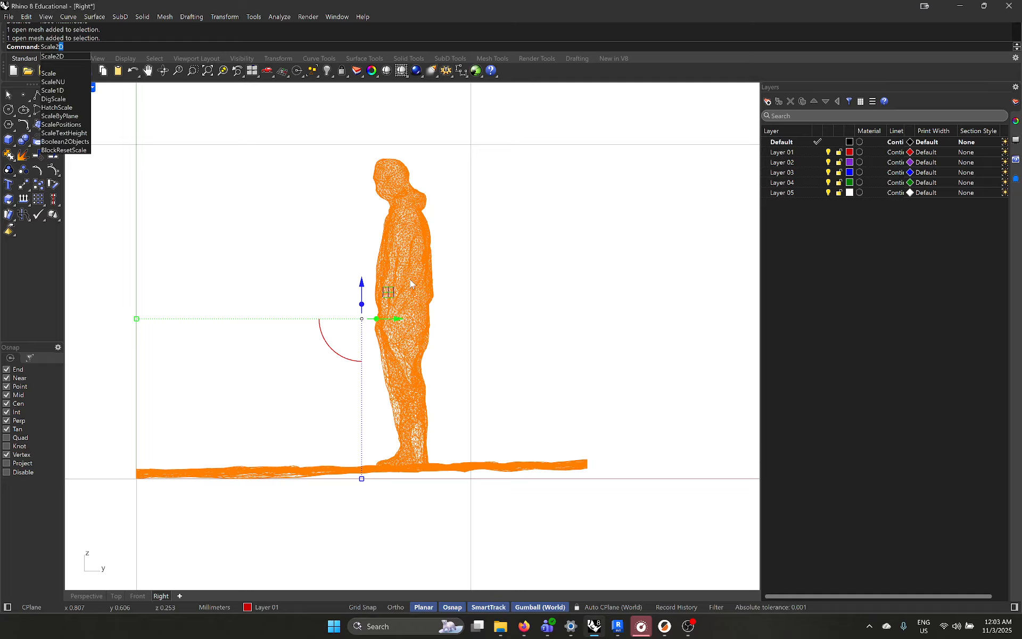
Scale the mesh uniformly from the feet, using the straight-up distance to head height as reference and 1.7 m as the new length.
{"action": "type", "text": "Scale"}
{"action": "key", "text": "Return"}
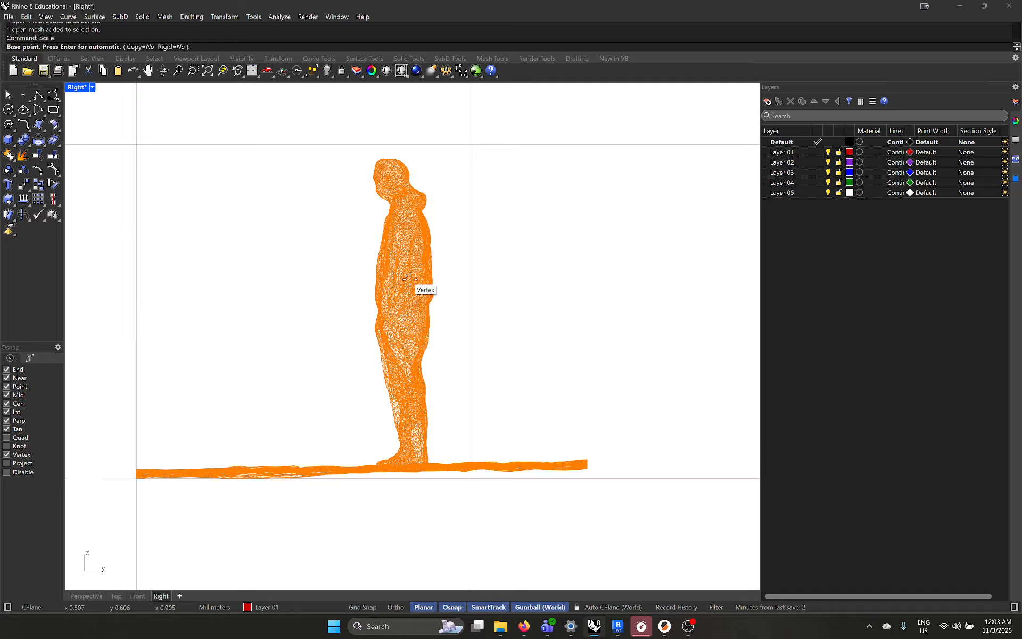
{"action": "left_click", "coordinate": [405, 466]}
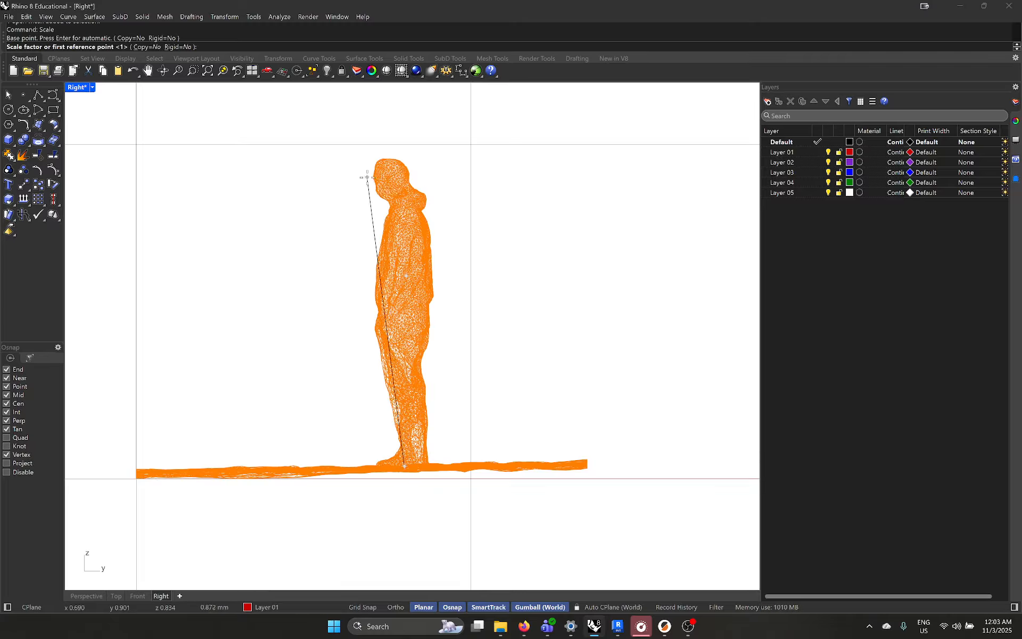
{"action": "scroll", "coordinate": [402, 161], "scroll_direction": "up", "scroll_amount": 5}
{"action": "key", "text": "shift"}
{"action": "left_click", "coordinate": [405, 167], "text": "shift"}
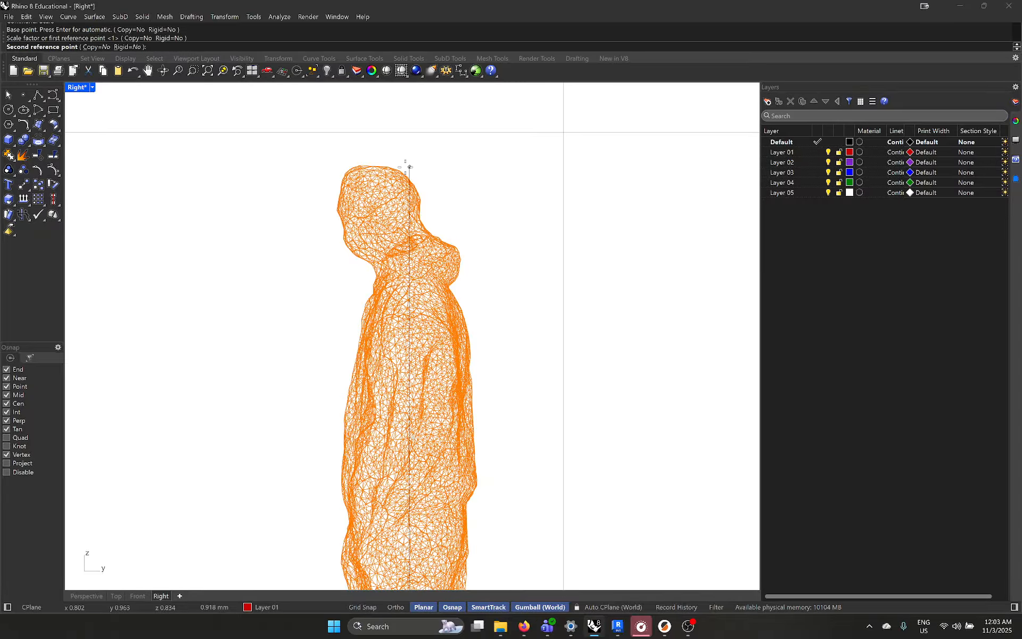
{"action": "scroll", "coordinate": [406, 167], "scroll_direction": "down", "scroll_amount": 10}
{"action": "scroll", "coordinate": [431, 139], "scroll_direction": "down", "scroll_amount": 3}
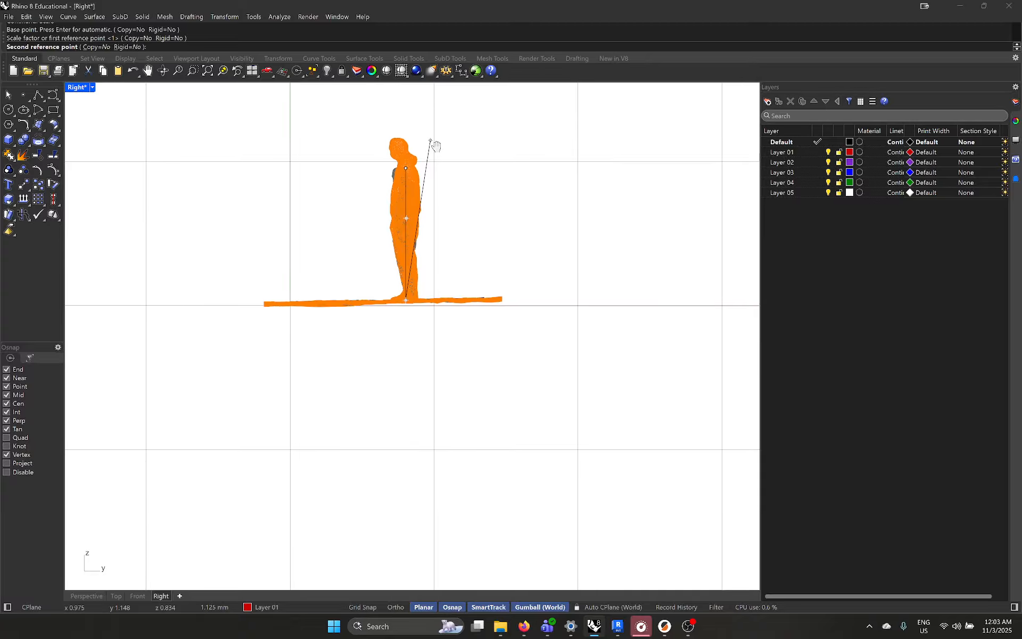
{"action": "scroll", "coordinate": [438, 145], "scroll_direction": "up", "scroll_amount": 5}
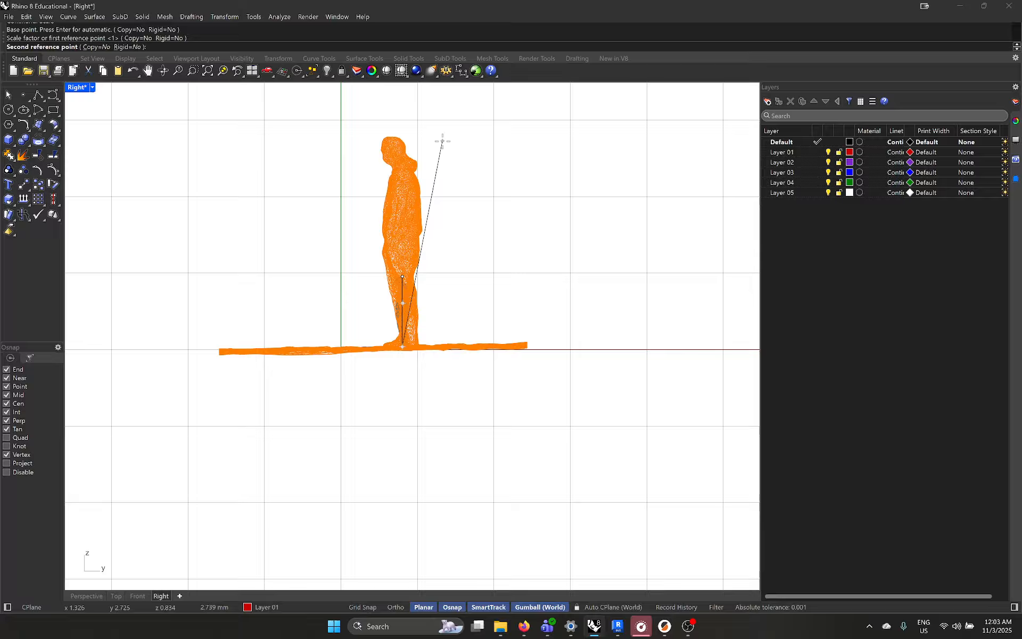
{"action": "type", "text": "1."}
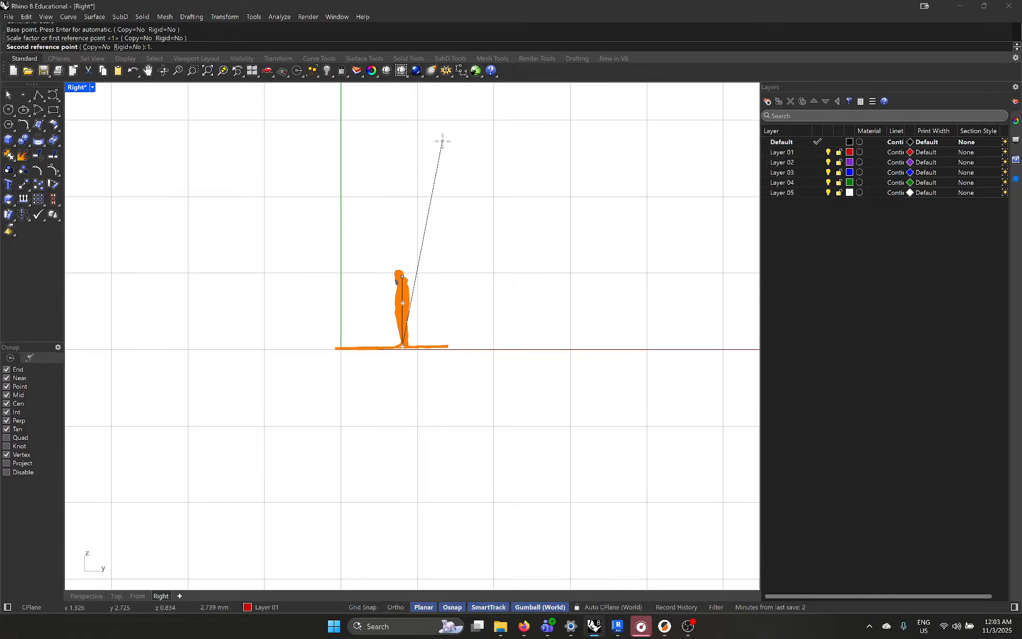
{"action": "type", "text": "7m"}
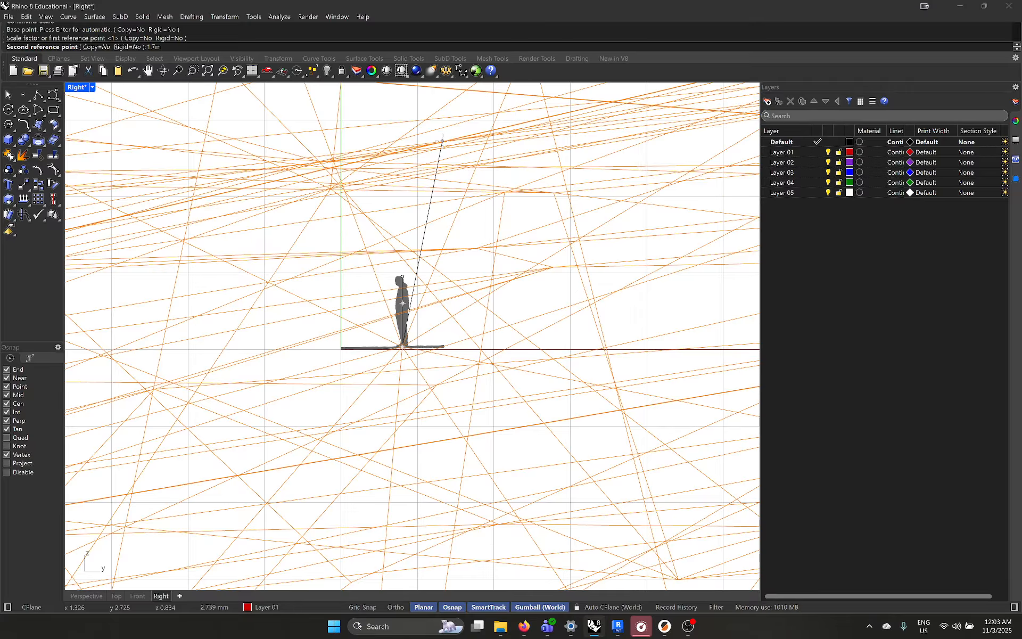
{"action": "key", "text": "Return"}
Examine the rescaled scan from head to feet in the Right view.
{"action": "scroll", "coordinate": [417, 255], "scroll_direction": "down", "scroll_amount": 10}
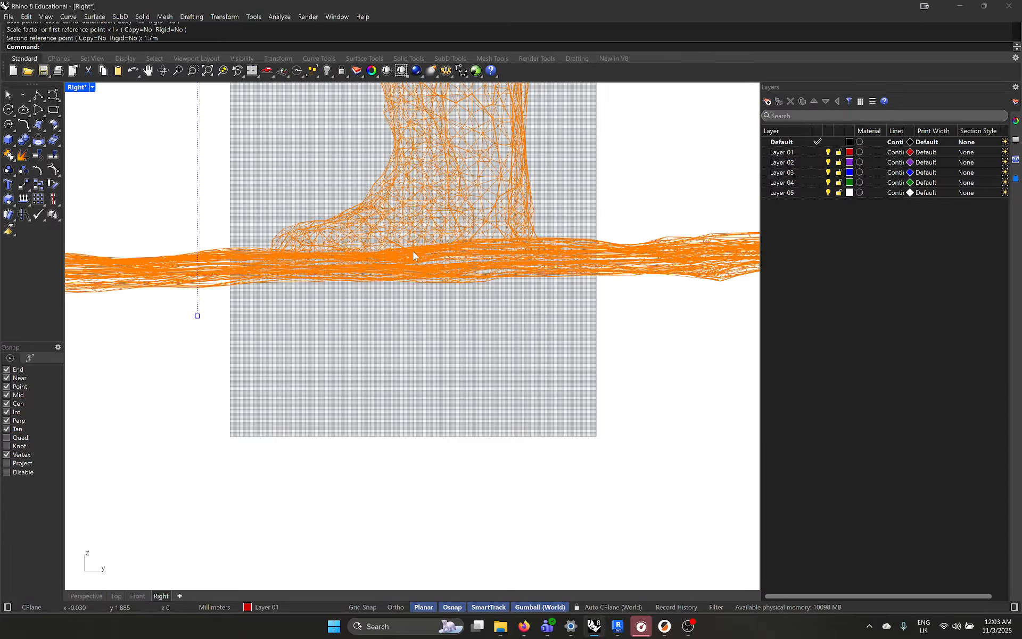
{"action": "scroll", "coordinate": [399, 335], "scroll_direction": "down", "scroll_amount": 5}
{"action": "right_click_drag", "start_coordinate": [411, 307], "coordinate": [403, 416]}
{"action": "scroll", "coordinate": [394, 403], "scroll_direction": "down", "scroll_amount": 10}
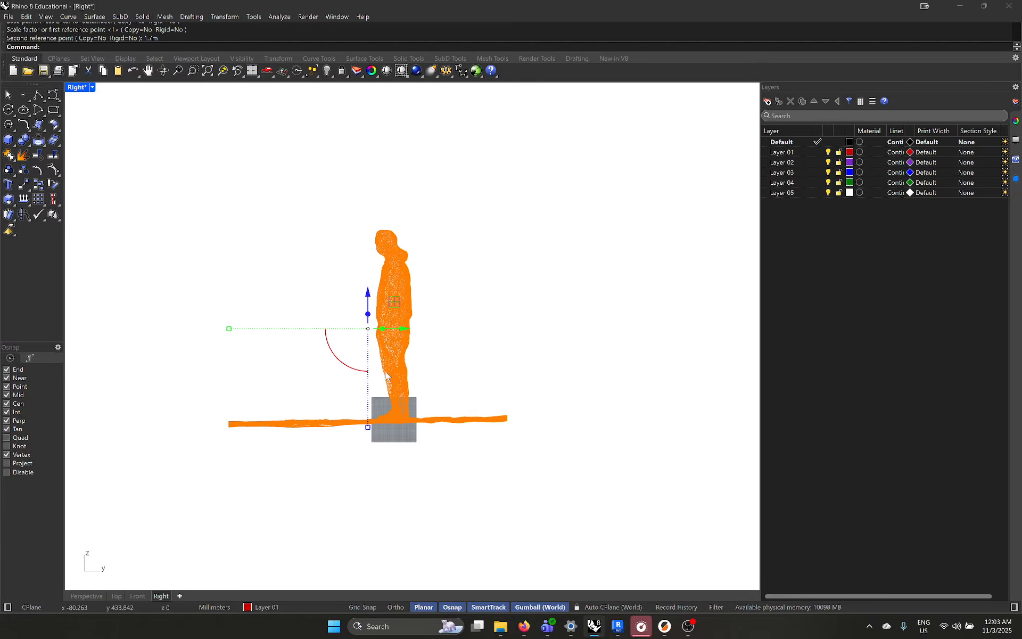
{"action": "right_click_drag", "start_coordinate": [378, 367], "coordinate": [395, 415]}
{"action": "scroll", "coordinate": [394, 415], "scroll_direction": "up", "scroll_amount": 8}
{"action": "left_click", "coordinate": [318, 382]}
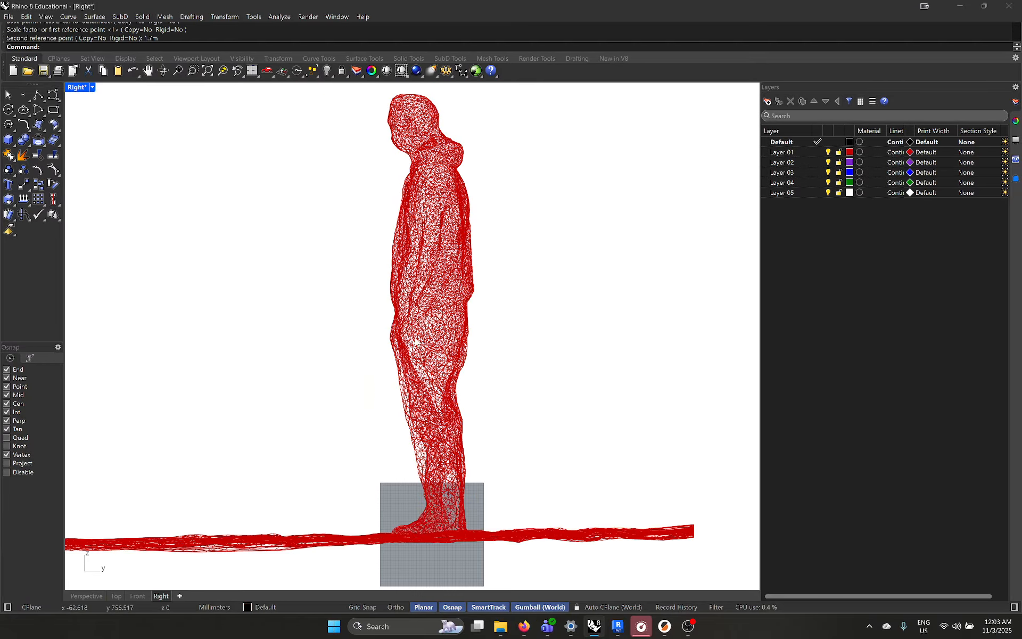
{"action": "left_click", "coordinate": [410, 372]}
Examine the whole rescaled scan against the construction grid in a maximized Perspective view.
{"action": "double_click", "coordinate": [78, 88]}
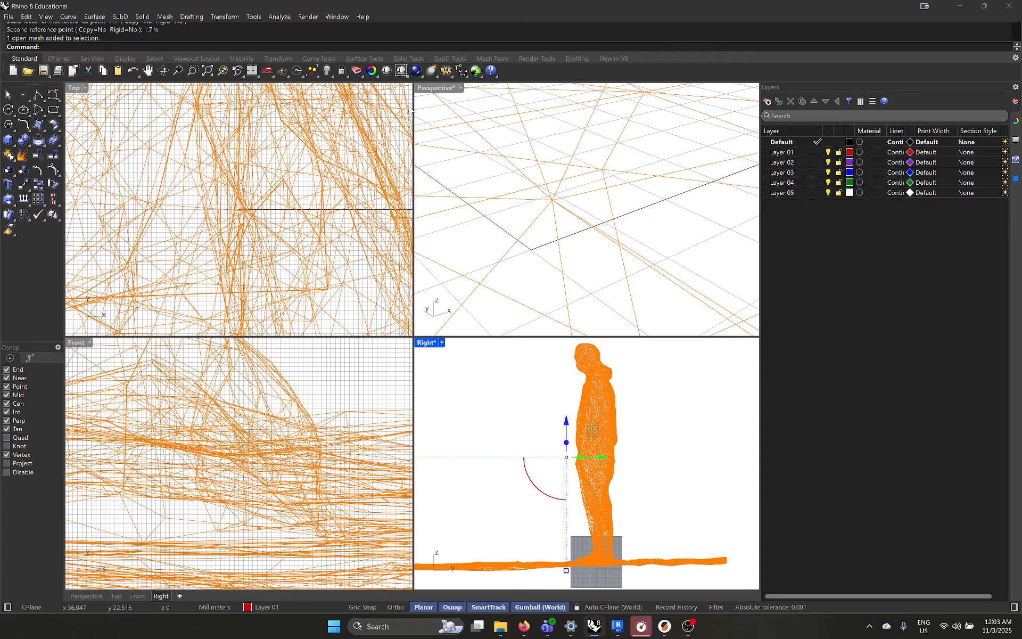
{"action": "double_click", "coordinate": [448, 88]}
{"action": "scroll", "coordinate": [416, 280], "scroll_direction": "up", "scroll_amount": 10}
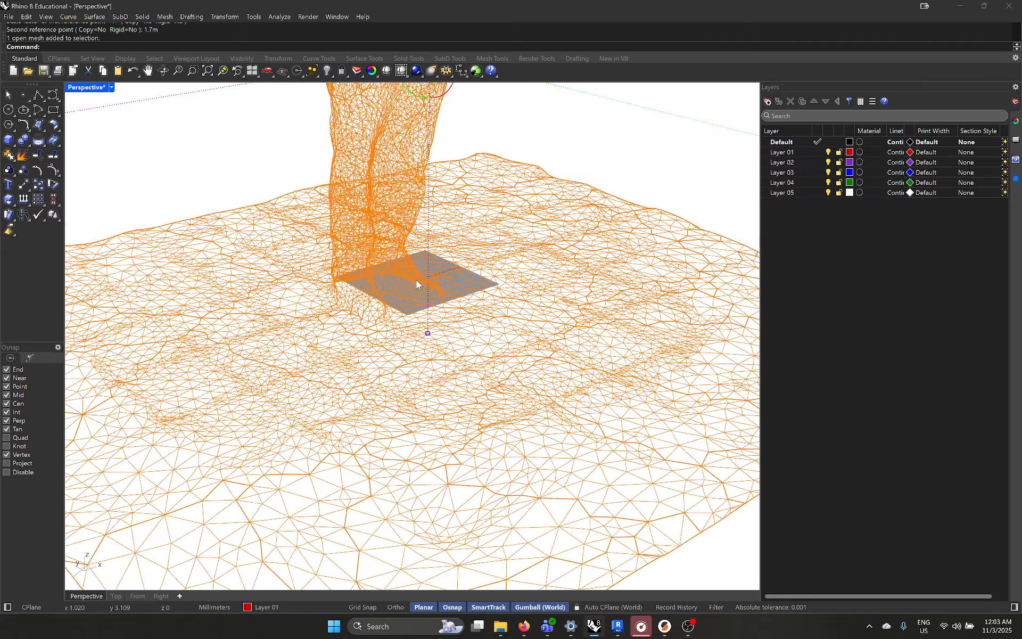
{"action": "scroll", "coordinate": [417, 280], "scroll_direction": "down", "scroll_amount": 15}
{"action": "scroll", "coordinate": [396, 340], "scroll_direction": "up", "scroll_amount": 10}
{"action": "right_click_drag", "start_coordinate": [416, 280], "coordinate": [363, 337], "text": "shift"}
{"action": "left_click", "coordinate": [396, 343]}
{"action": "scroll", "coordinate": [396, 343], "scroll_direction": "up", "scroll_amount": 2}
{"action": "left_click", "coordinate": [363, 338]}
{"action": "scroll", "coordinate": [363, 343], "scroll_direction": "down", "scroll_amount": 2}
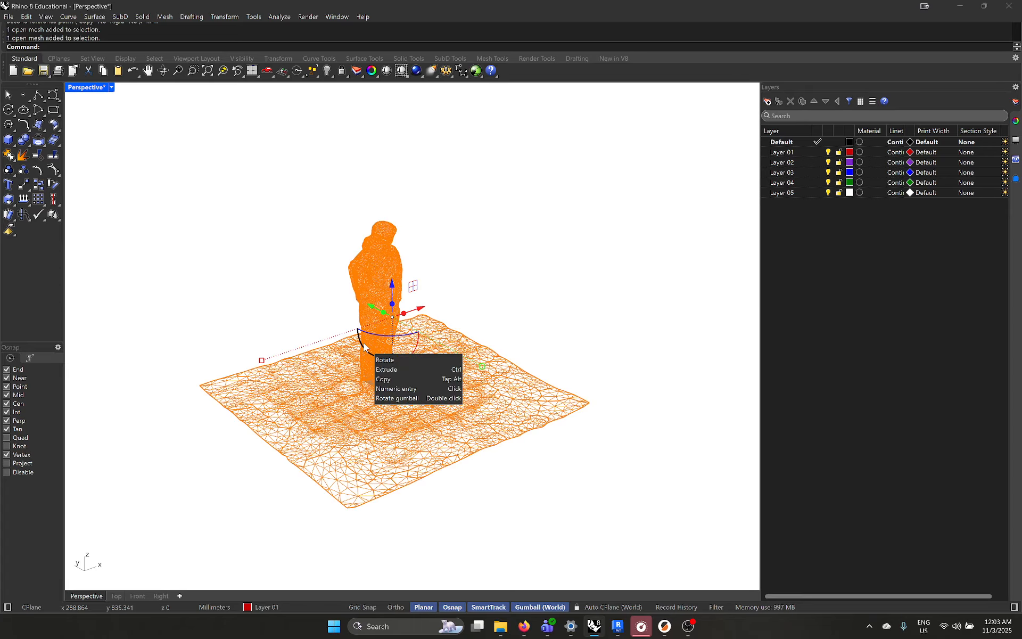
{"action": "key", "text": "Escape"}
{"action": "right_click_drag", "start_coordinate": [399, 392], "coordinate": [418, 373], "text": "shift"}
{"action": "left_click", "coordinate": [399, 350]}
{"action": "left_click_drag", "start_coordinate": [443, 306], "coordinate": [455, 302]}
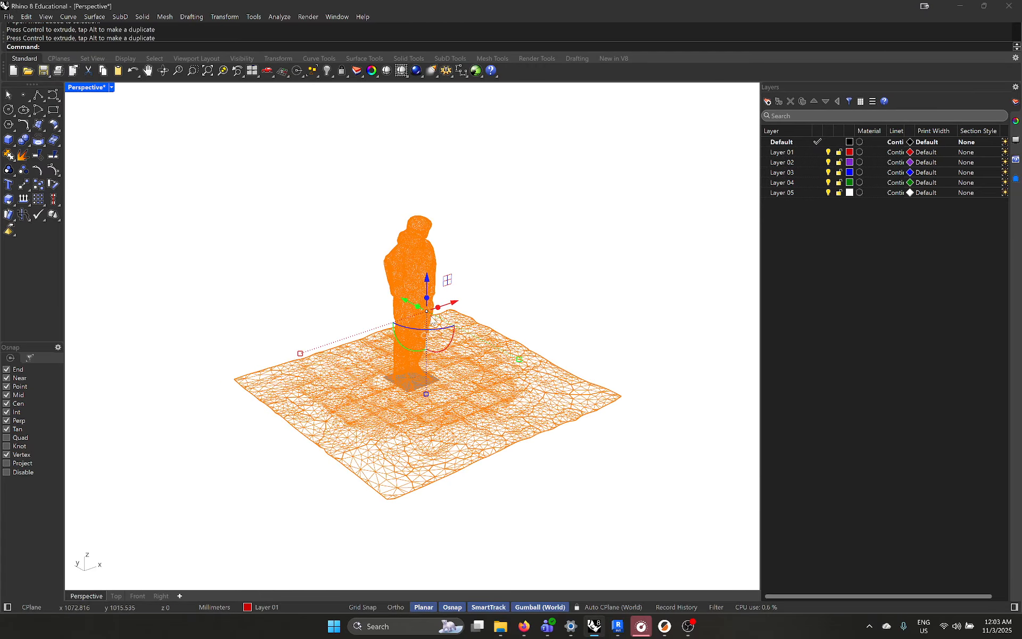
{"action": "left_click", "coordinate": [286, 302]}
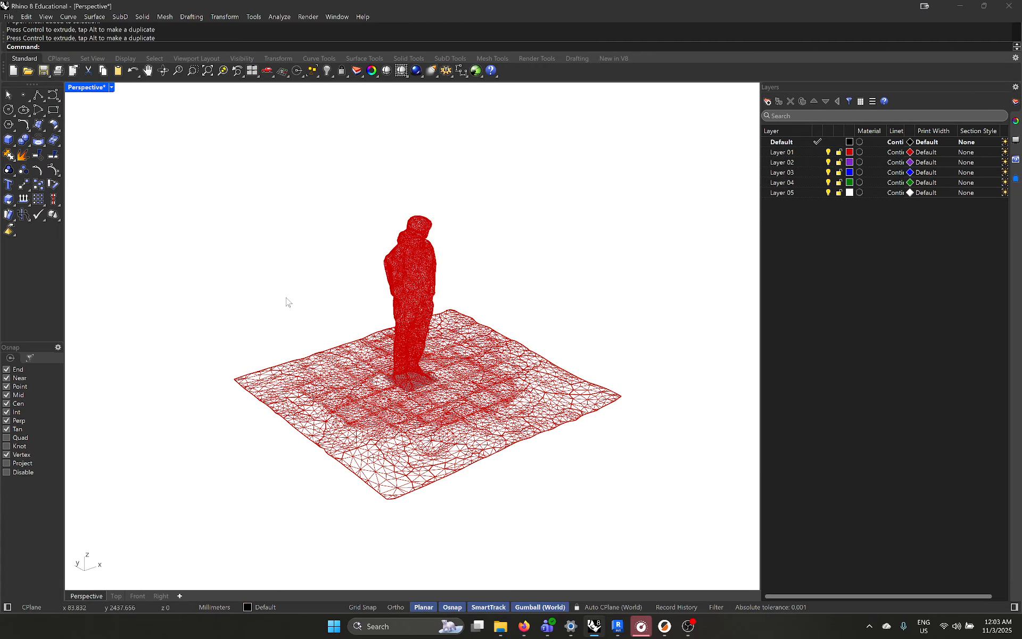
Check the figure's height in the Right view with a vertical dimension from the feet to the top of the head, and delete that dimension.
{"action": "double_click", "coordinate": [94, 91]}
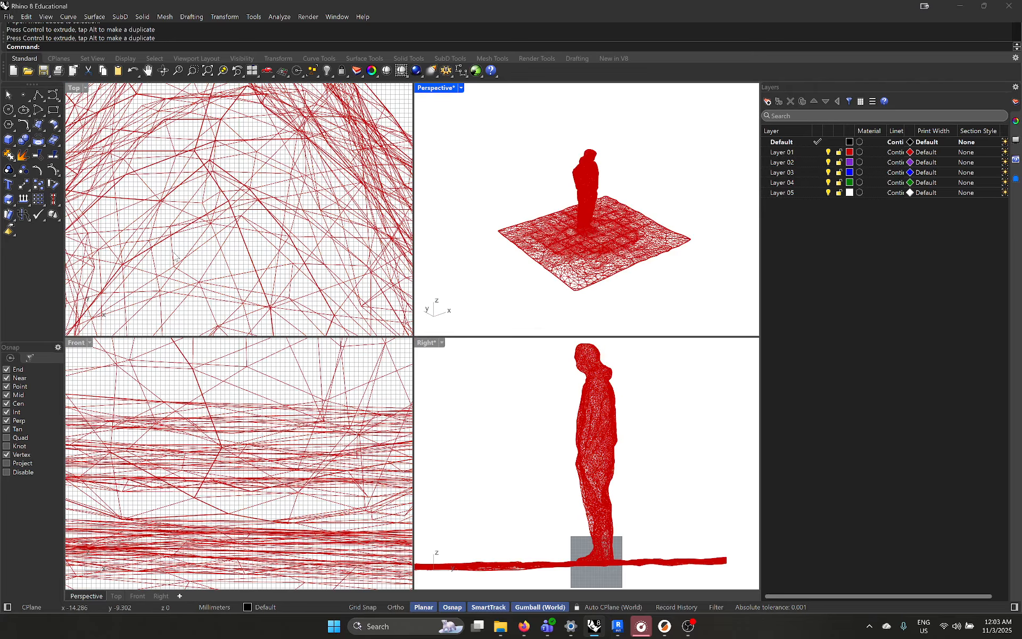
{"action": "double_click", "coordinate": [429, 342]}
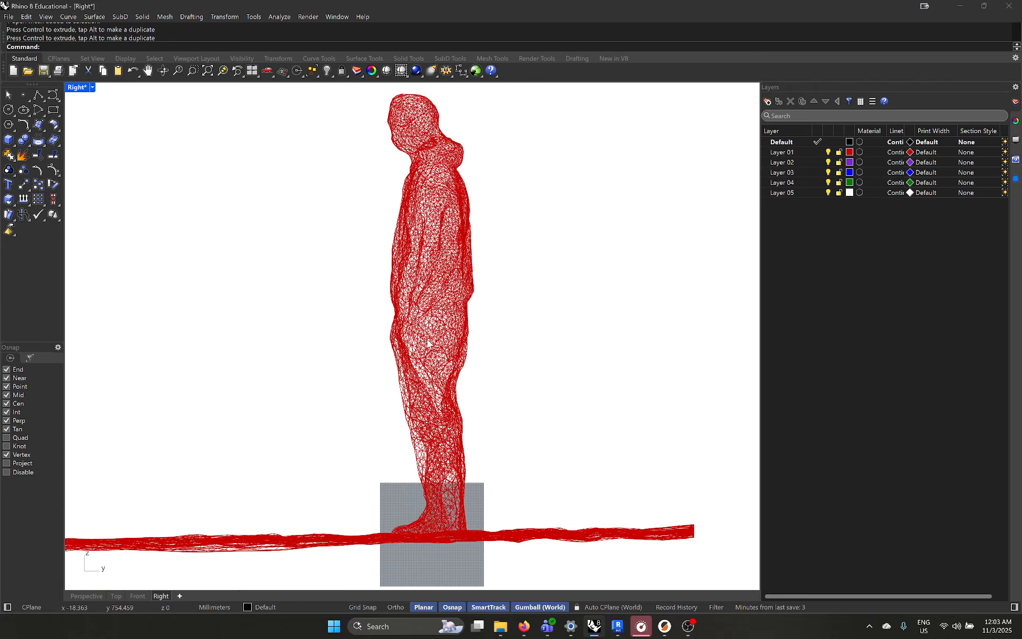
{"action": "left_click", "coordinate": [195, 19]}
{"action": "left_click", "coordinate": [205, 28]}
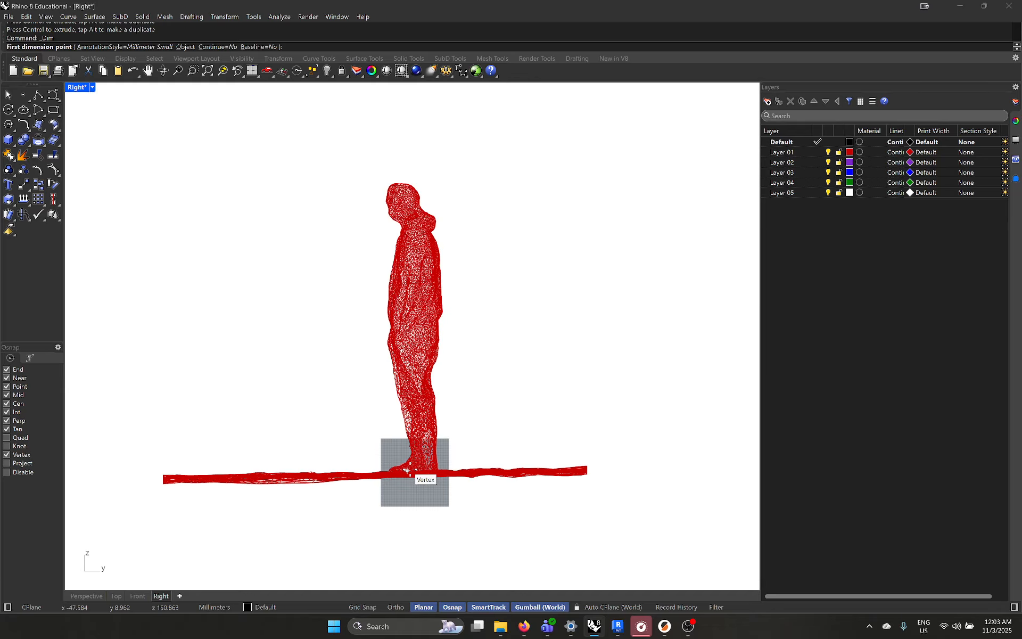
{"action": "left_click", "coordinate": [408, 471]}
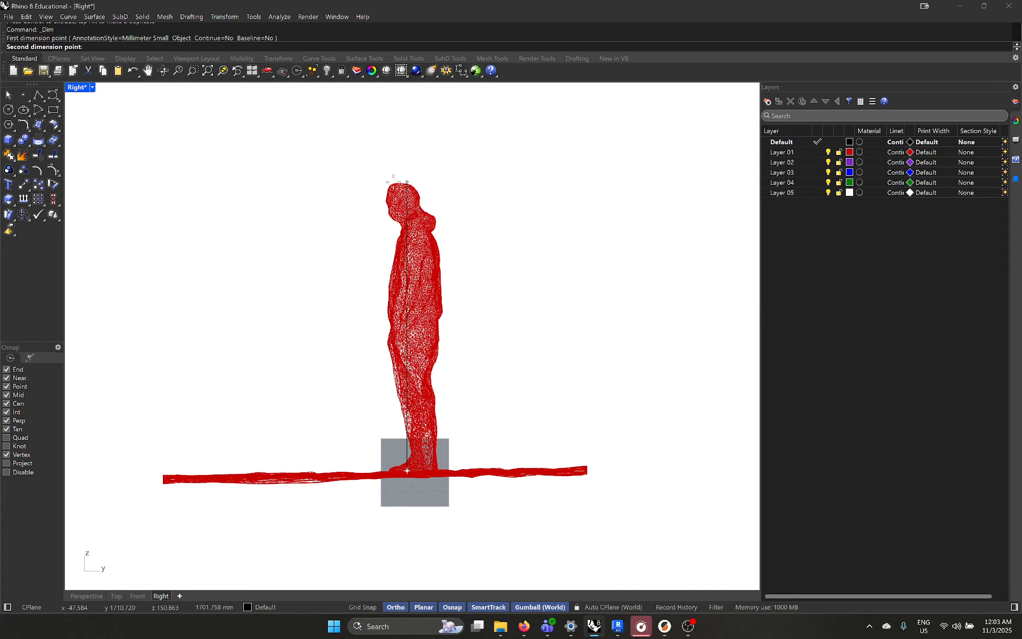
{"action": "left_click", "coordinate": [400, 184]}
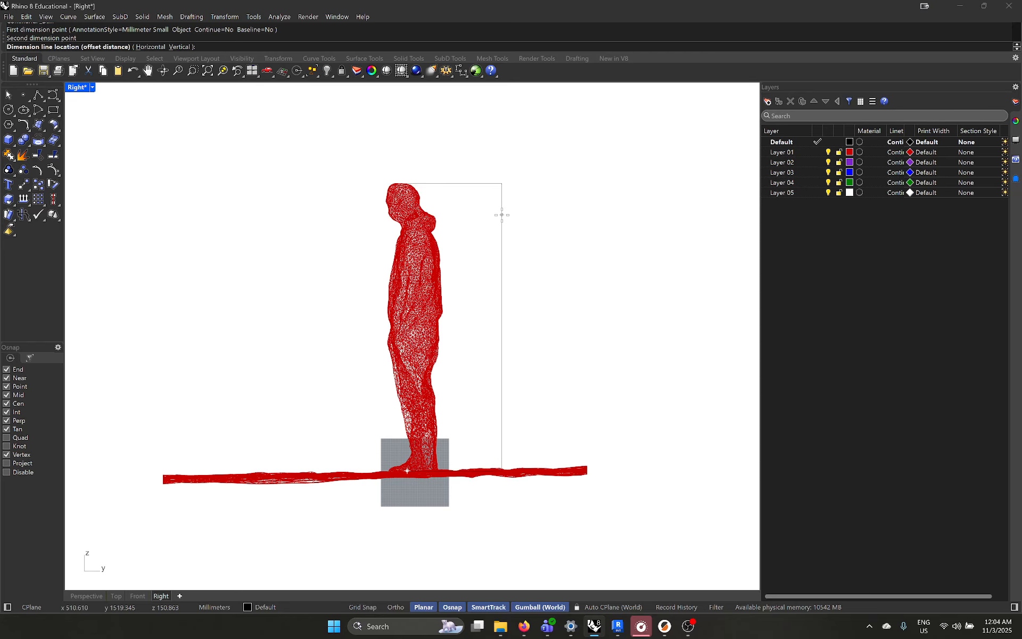
{"action": "left_click", "coordinate": [472, 230]}
{"action": "scroll", "coordinate": [470, 330], "scroll_direction": "up", "scroll_amount": 5}
{"action": "scroll", "coordinate": [470, 330], "scroll_direction": "up", "scroll_amount": 6}
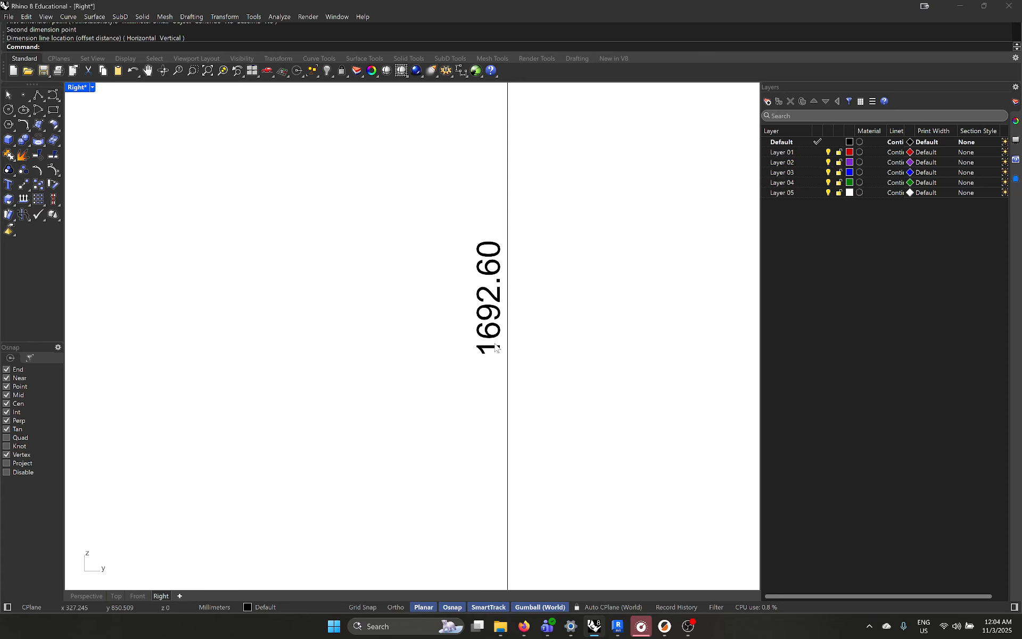
{"action": "scroll", "coordinate": [495, 347], "scroll_direction": "down", "scroll_amount": 2}
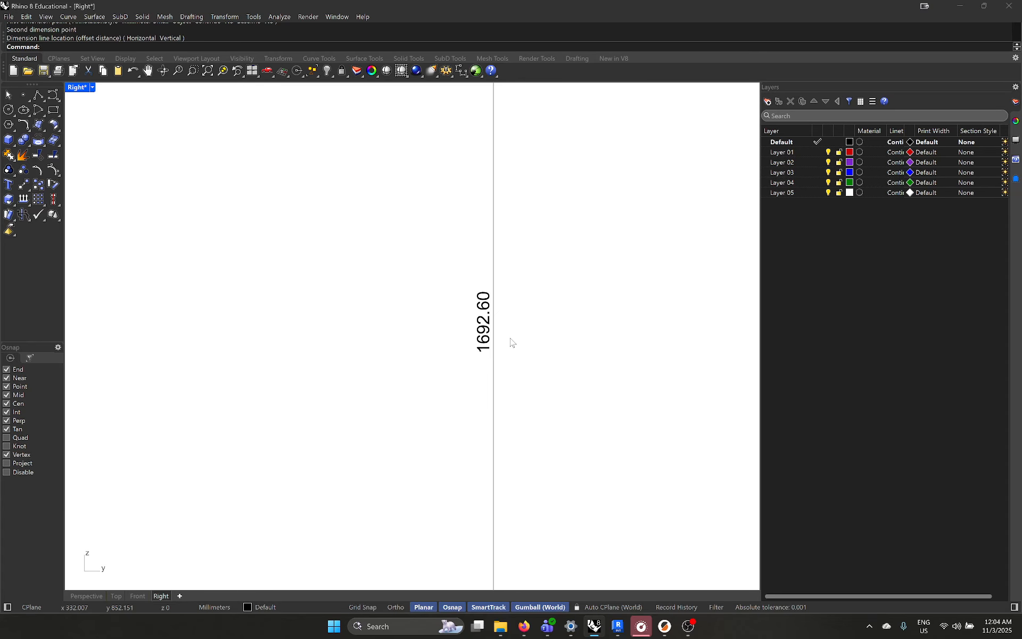
{"action": "scroll", "coordinate": [510, 341], "scroll_direction": "down", "scroll_amount": 2}
{"action": "left_click", "coordinate": [508, 341]}
{"action": "scroll", "coordinate": [509, 342], "scroll_direction": "down", "scroll_amount": 3}
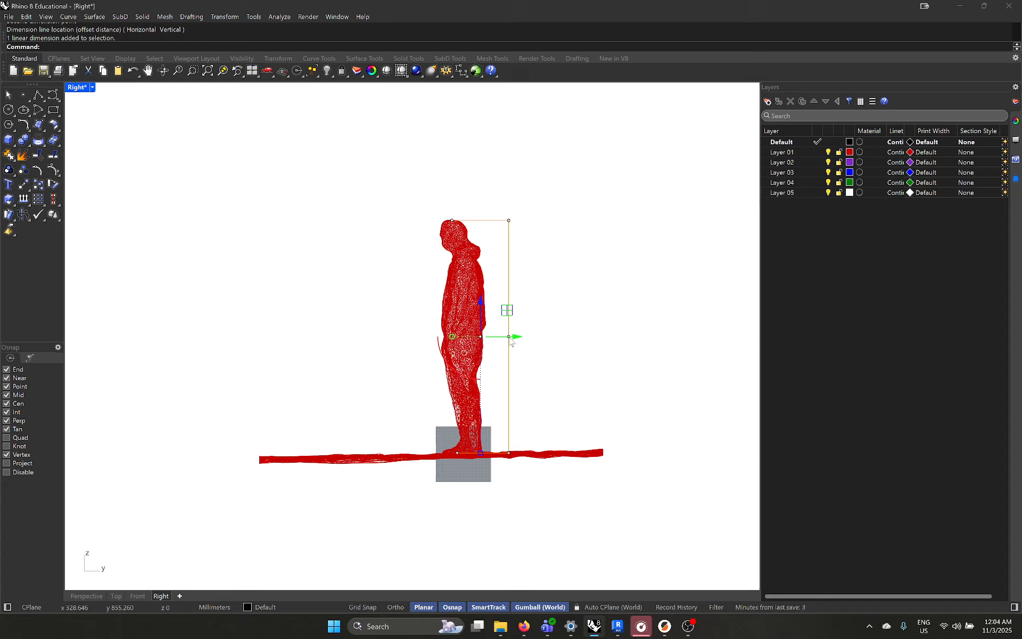
{"action": "key", "text": "Delete"}
Scale the scan mesh uniformly by a factor of 1/50.
{"action": "left_click", "coordinate": [467, 343]}
{"action": "left_click", "coordinate": [259, 342]}
{"action": "type", "text": "1/50"}
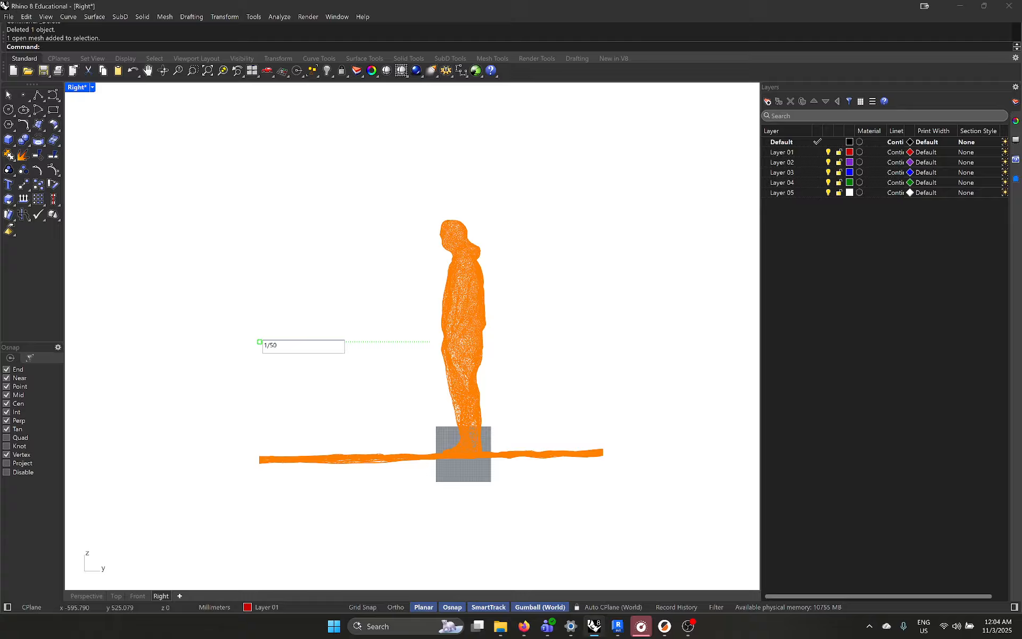
{"action": "key", "text": "Return"}
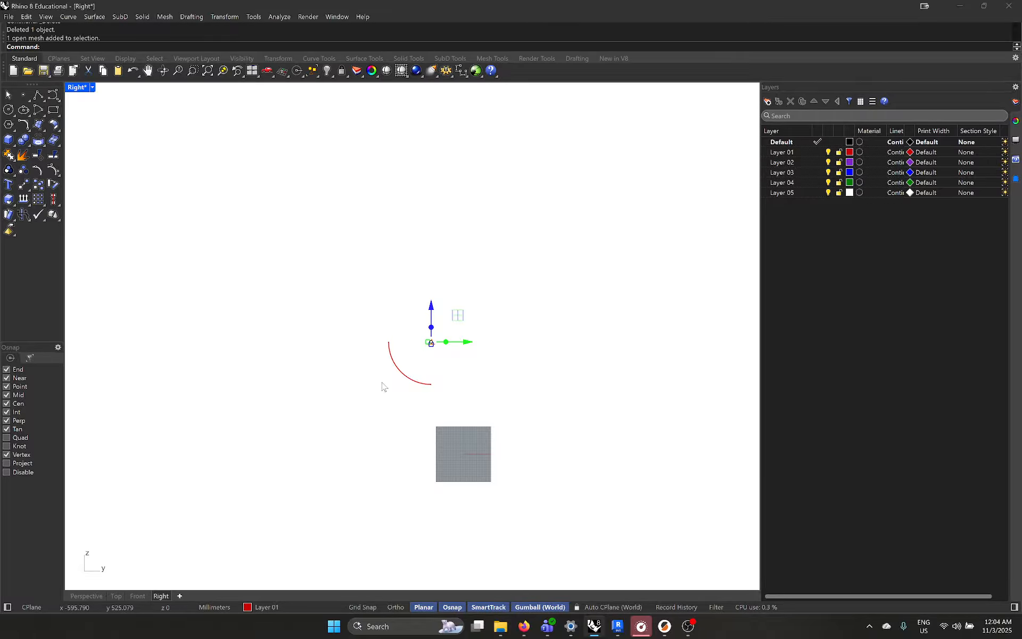
{"action": "scroll", "coordinate": [391, 379], "scroll_direction": "up", "scroll_amount": 4}
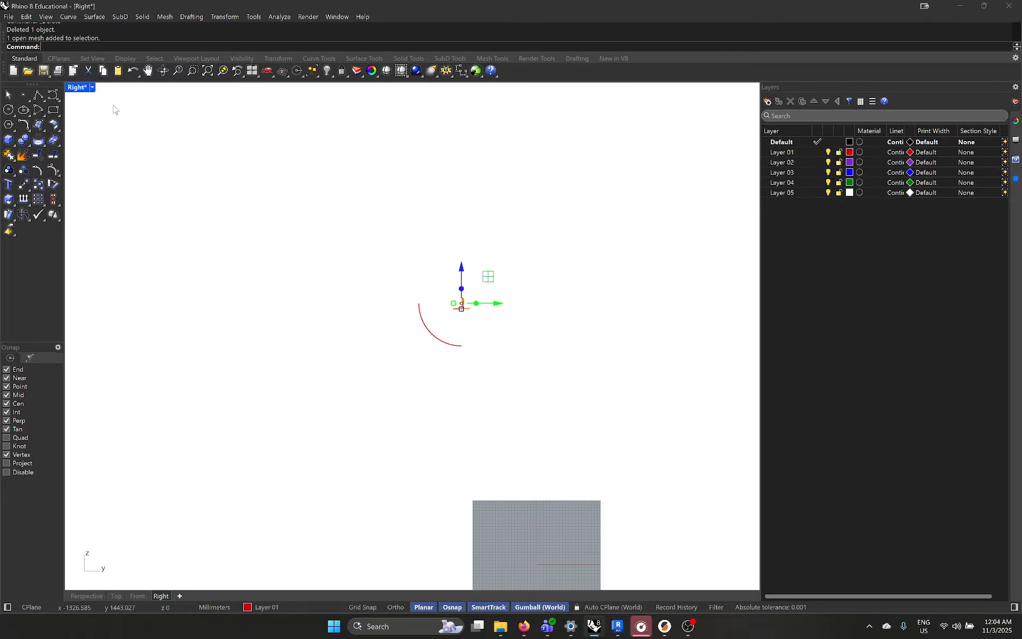
Create a bounding box around the reduced scan mesh in a maximized Perspective view.
{"action": "double_click", "coordinate": [76, 89]}
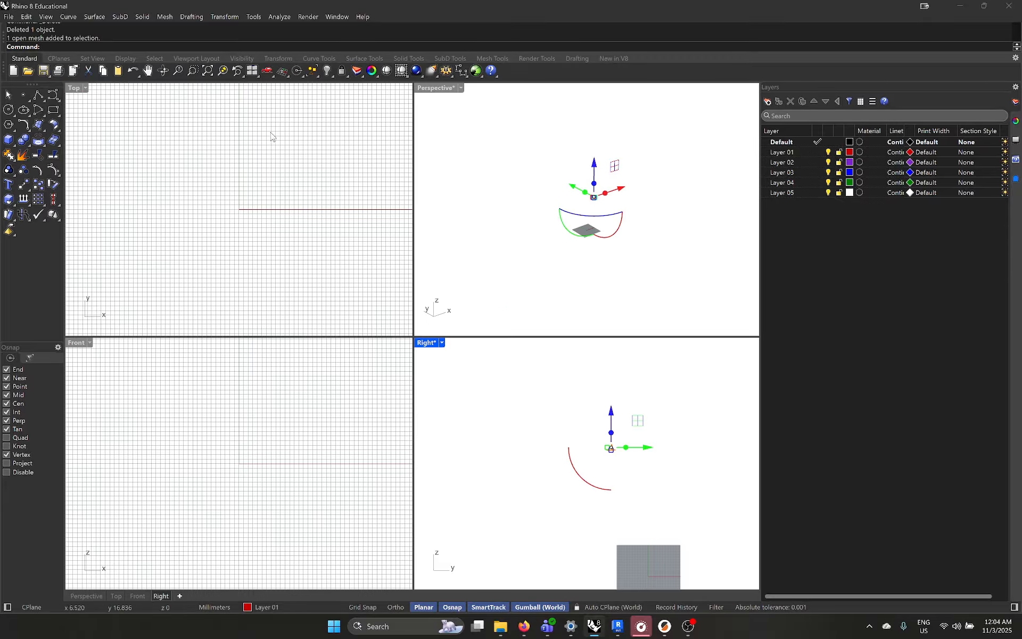
{"action": "double_click", "coordinate": [434, 90]}
{"action": "scroll", "coordinate": [406, 347], "scroll_direction": "up", "scroll_amount": 9}
{"action": "right_click_drag", "start_coordinate": [458, 287], "coordinate": [422, 333], "text": "shift"}
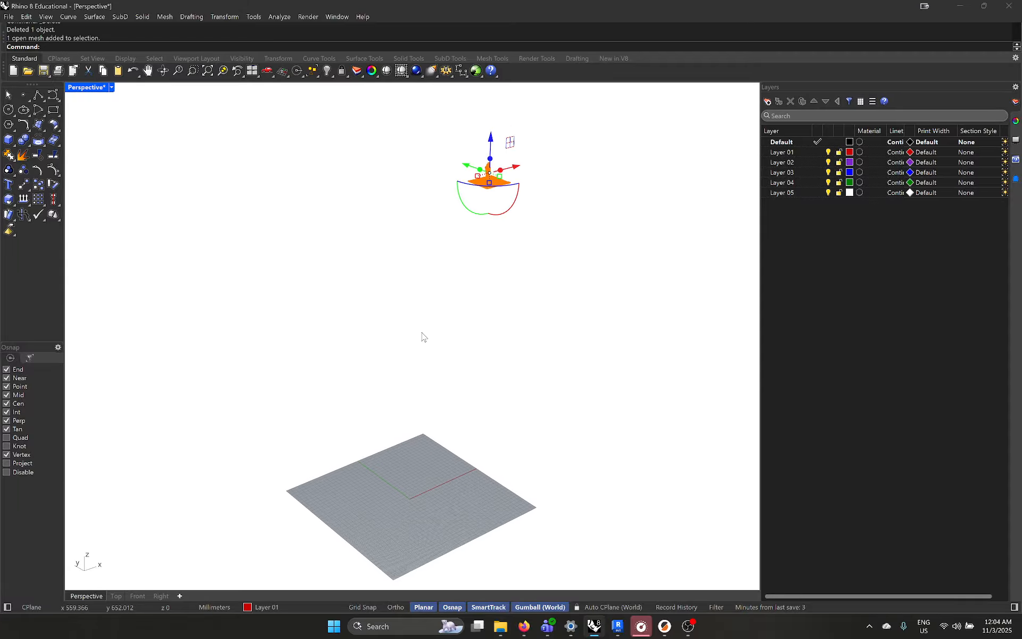
{"action": "type", "text": "BoundingBox"}
{"action": "key", "text": "Return"}
{"action": "key", "text": "Escape"}
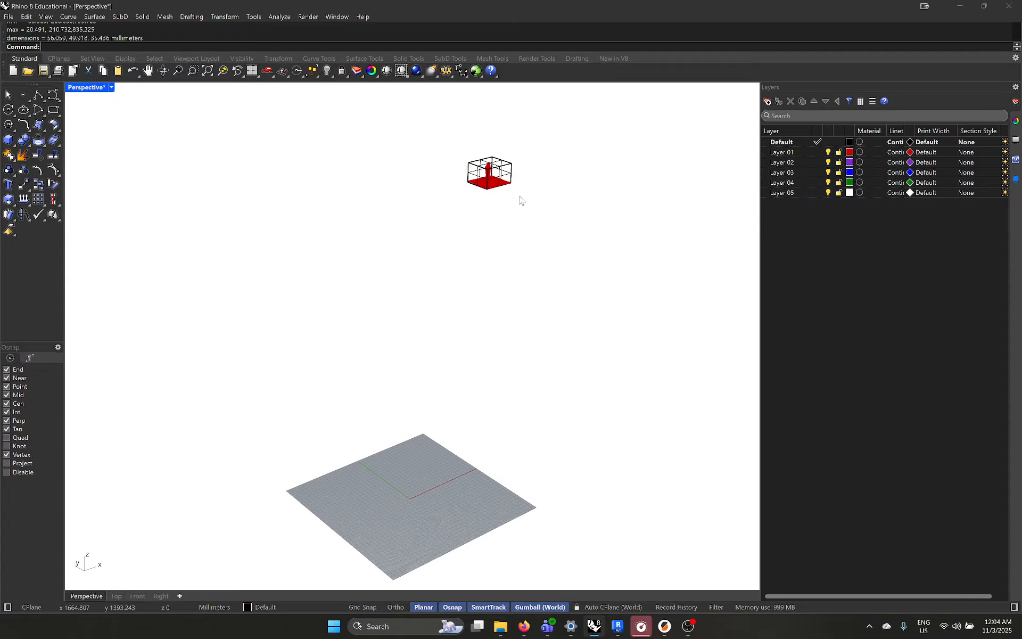
Move the scan mesh and its bounding box from the centre of the box's base to the world origin.
{"action": "scroll", "coordinate": [540, 151], "scroll_direction": "up", "scroll_amount": 12}
{"action": "left_click_drag", "start_coordinate": [532, 346], "coordinate": [319, 220]}
{"action": "type", "text": "M"}
{"action": "key", "text": "Return"}
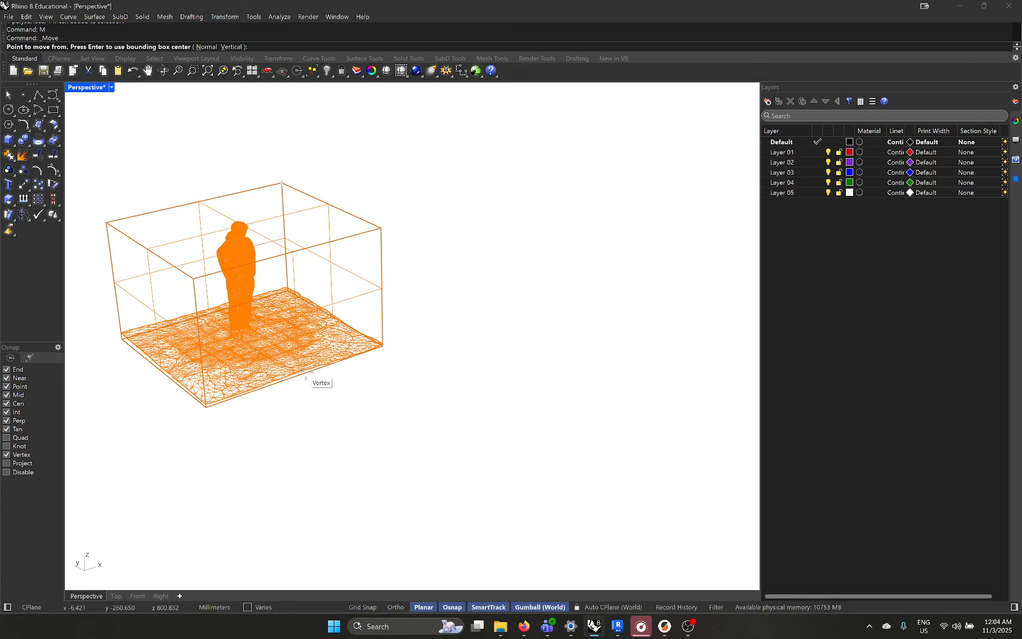
{"action": "scroll", "coordinate": [305, 372], "scroll_direction": "up", "scroll_amount": 5}
{"action": "scroll", "coordinate": [304, 369], "scroll_direction": "down", "scroll_amount": 3}
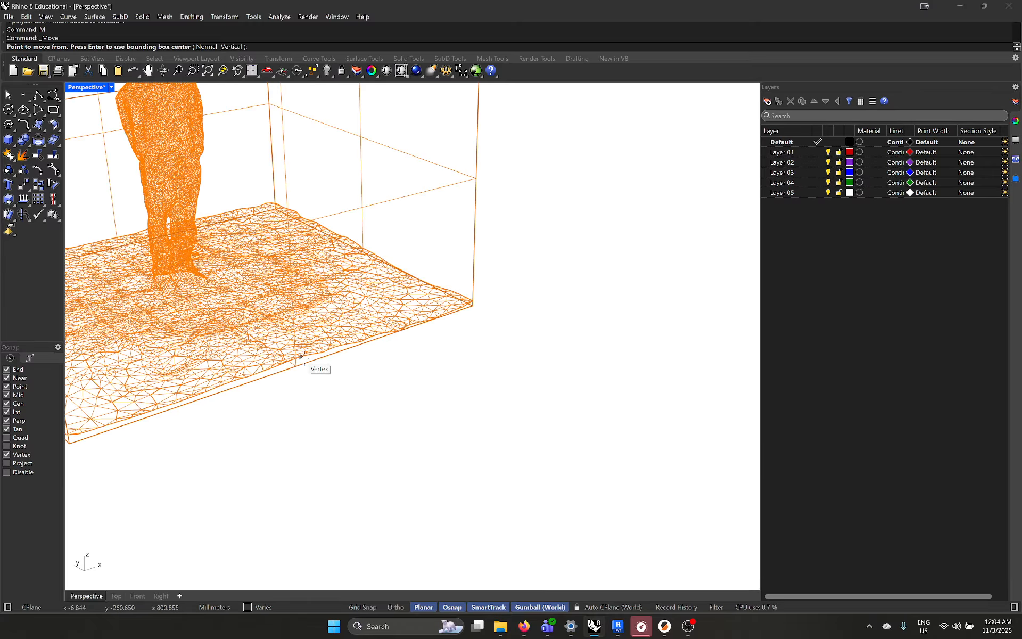
{"action": "left_click", "coordinate": [310, 361]}
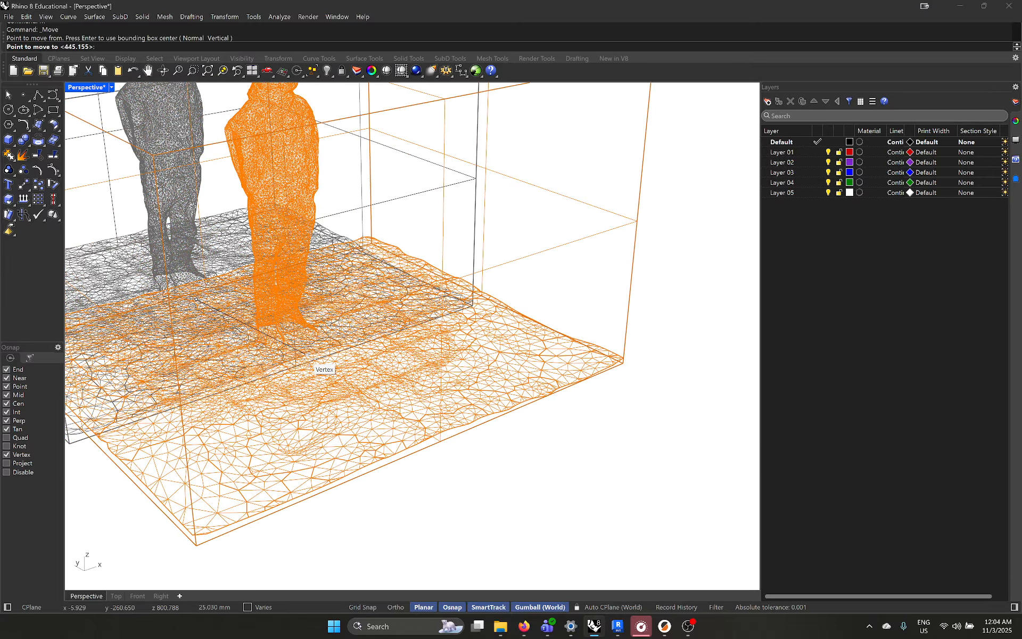
{"action": "key", "text": "Return"}
{"action": "type", "text": "zs"}
{"action": "key", "text": "Return"}
{"action": "key", "text": "Escape"}
Remove the bounding box from around the scan mesh.
{"action": "scroll", "coordinate": [309, 363], "scroll_direction": "down", "scroll_amount": 5}
{"action": "left_click", "coordinate": [397, 334]}
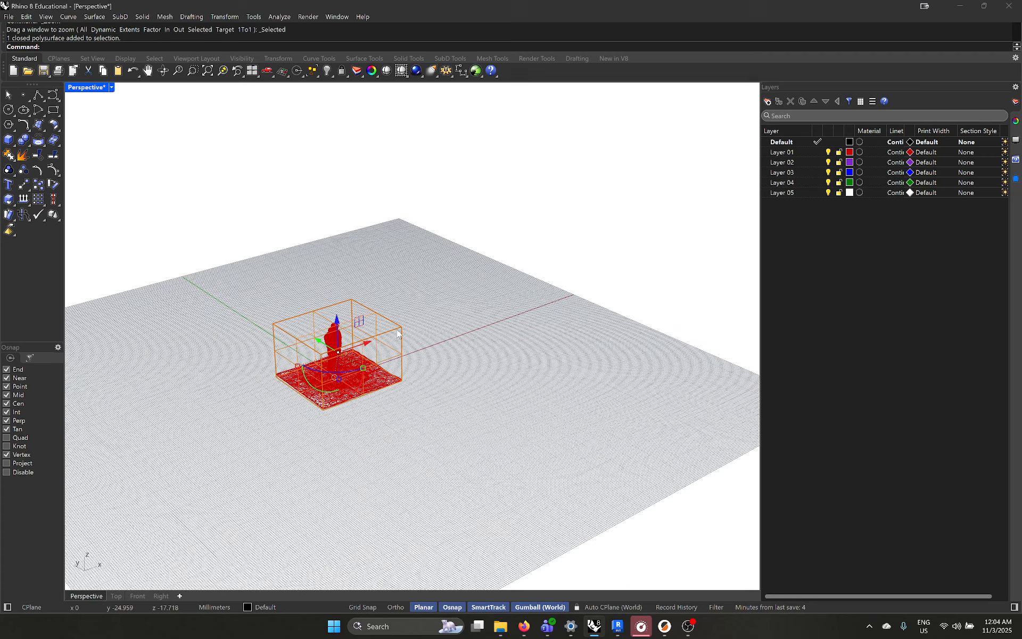
{"action": "key", "text": "ctrl+x"}
{"action": "scroll", "coordinate": [343, 353], "scroll_direction": "up", "scroll_amount": 10}
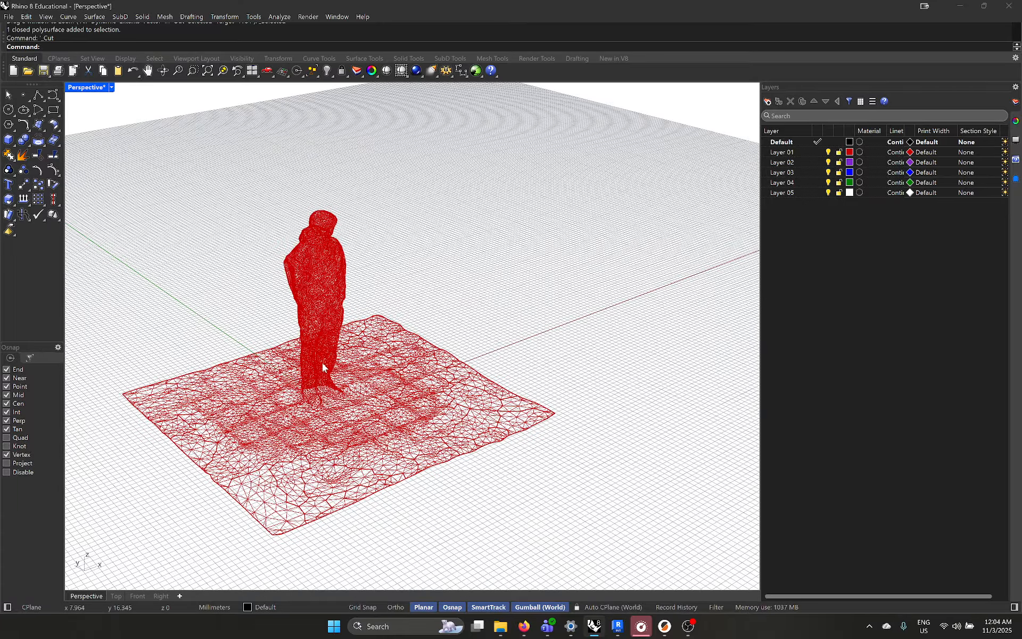
{"action": "scroll", "coordinate": [401, 365], "scroll_direction": "down", "scroll_amount": 8}
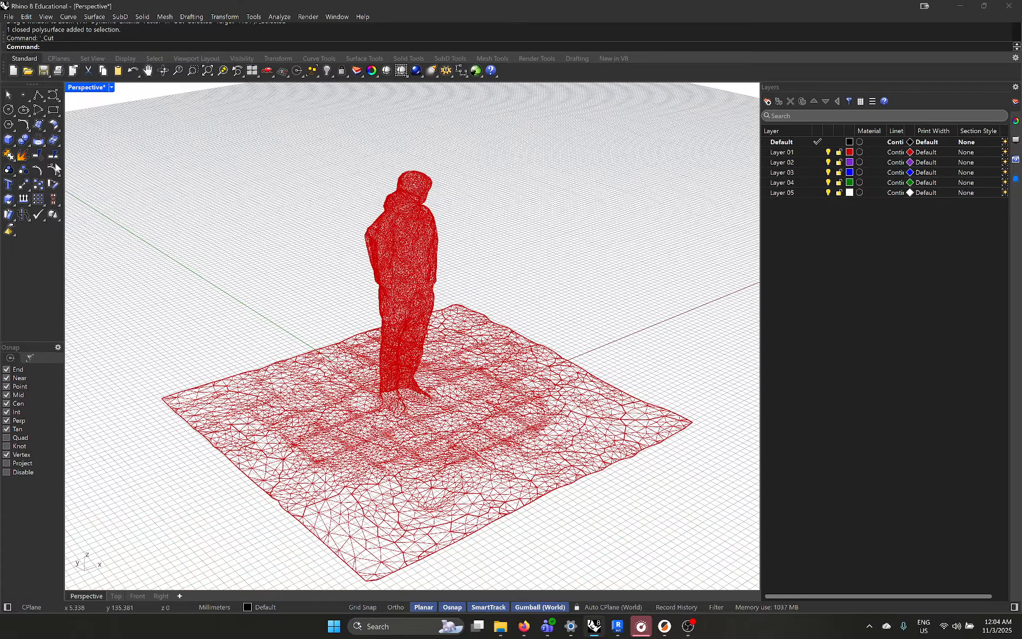
{"action": "left_click", "coordinate": [7, 139]}
{"action": "scroll", "coordinate": [245, 296], "scroll_direction": "down", "scroll_amount": 5}
{"action": "scroll", "coordinate": [425, 321], "scroll_direction": "up", "scroll_amount": 7}
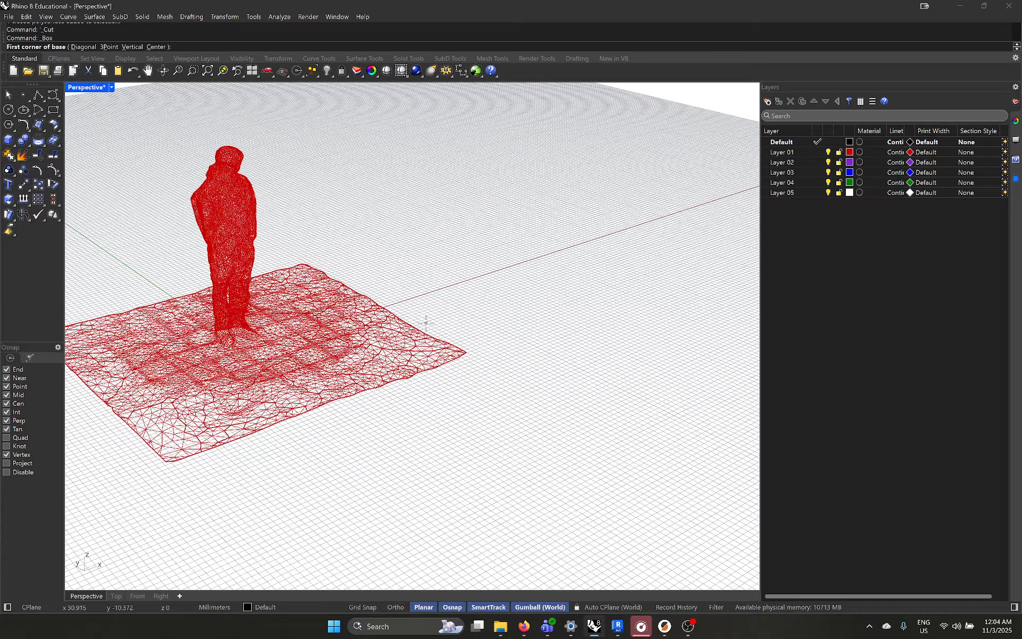
{"action": "right_click_drag", "start_coordinate": [261, 356], "coordinate": [320, 377], "text": "shift"}
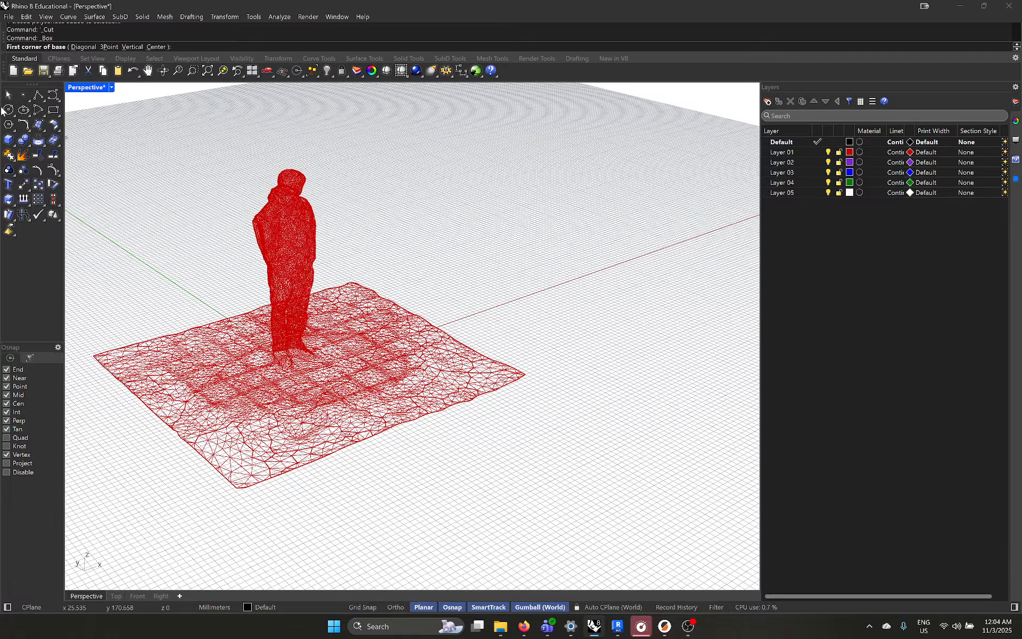
{"action": "left_click", "coordinate": [8, 110]}
{"action": "left_click", "coordinate": [463, 443]}
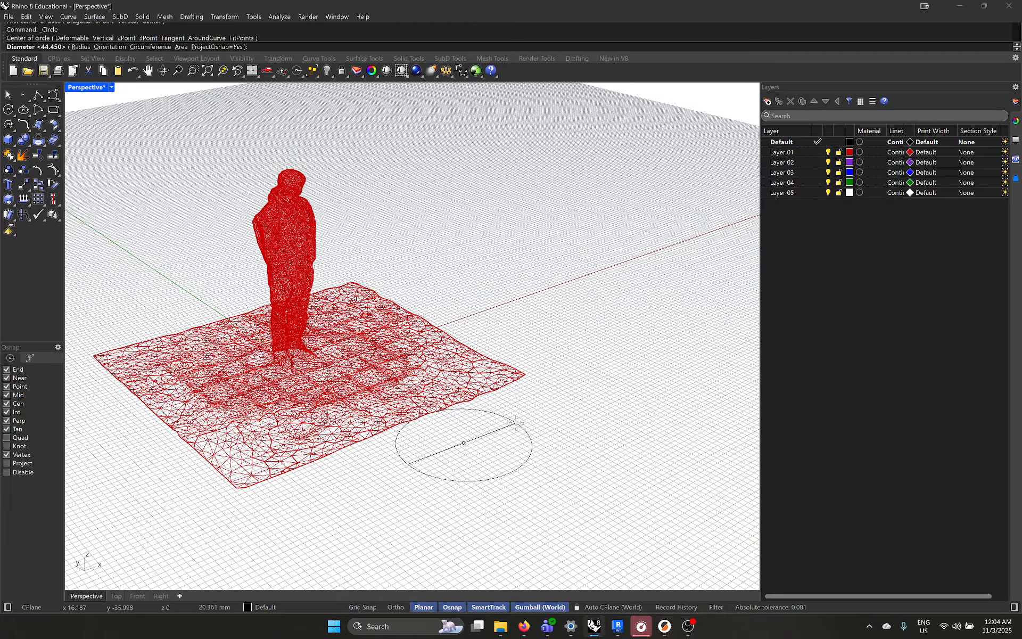
{"action": "key", "text": "Escape"}
Draw a circle centred on the origin with a diameter of 10 mm.
{"action": "right_click", "coordinate": [491, 434]}
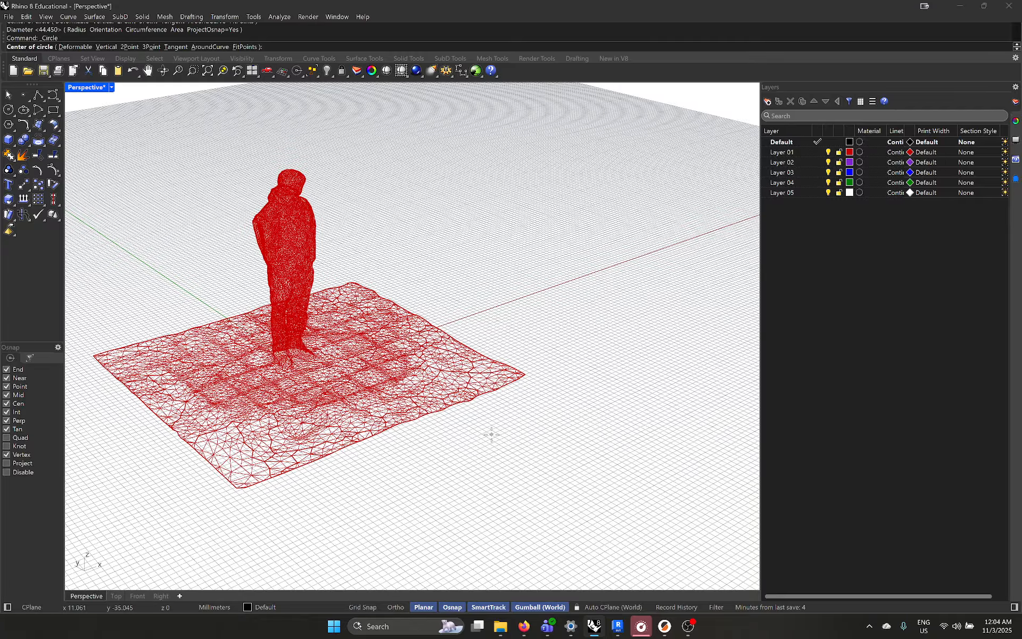
{"action": "key", "text": "Return"}
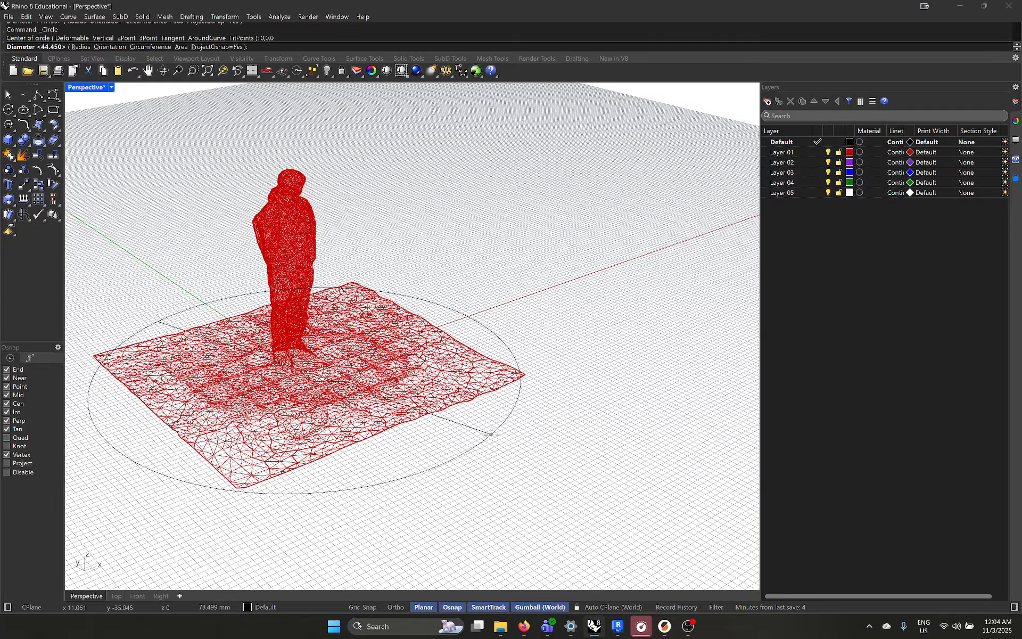
{"action": "right_click_drag", "start_coordinate": [274, 356], "coordinate": [314, 451], "text": "shift"}
{"action": "scroll", "coordinate": [313, 454], "scroll_direction": "up", "scroll_amount": 6}
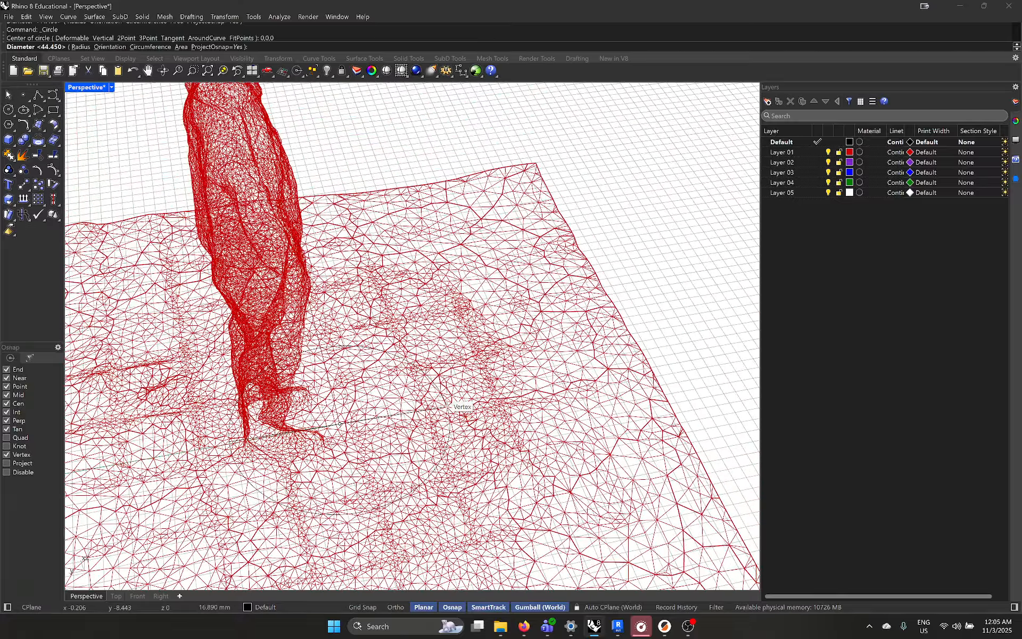
{"action": "type", "text": "10mm"}
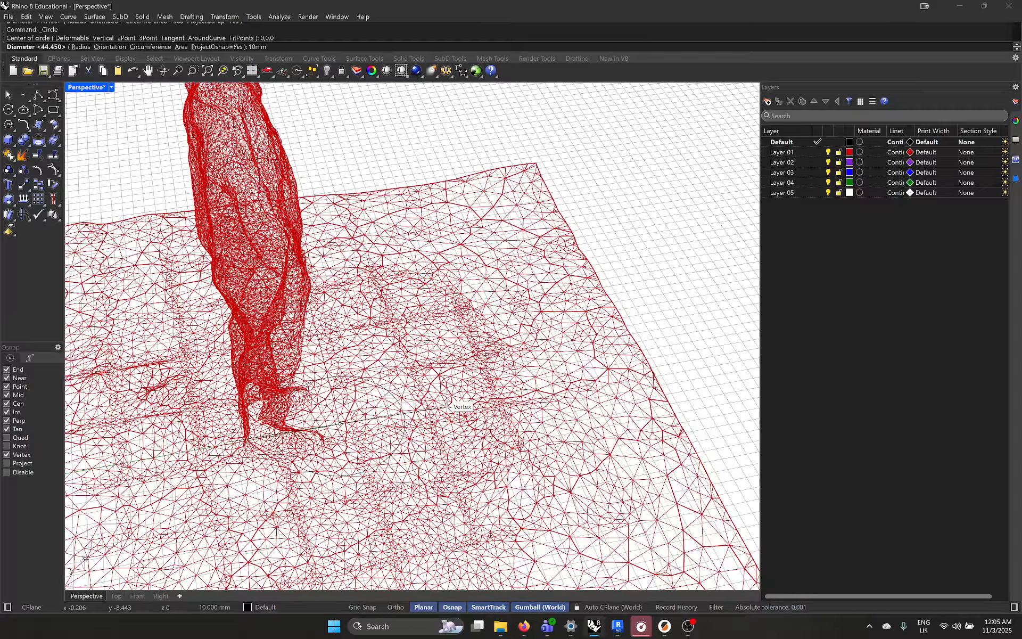
{"action": "key", "text": "Return"}
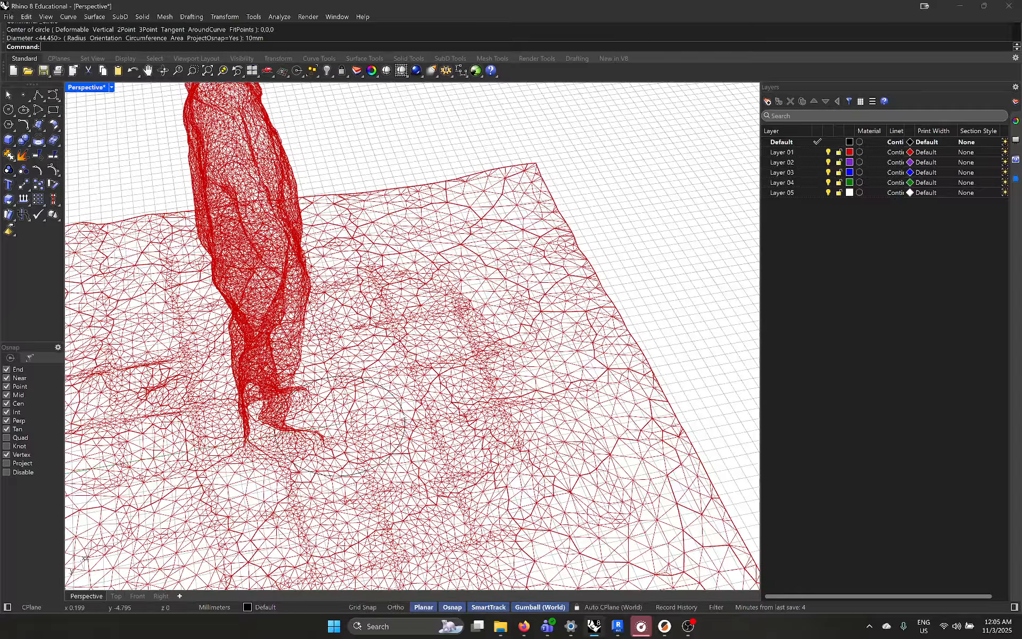
Move the 10 mm circle along the Y axis so that it surrounds the figure's feet.
{"action": "left_click", "coordinate": [408, 425]}
{"action": "left_click", "coordinate": [404, 428]}
{"action": "left_click", "coordinate": [403, 443]}
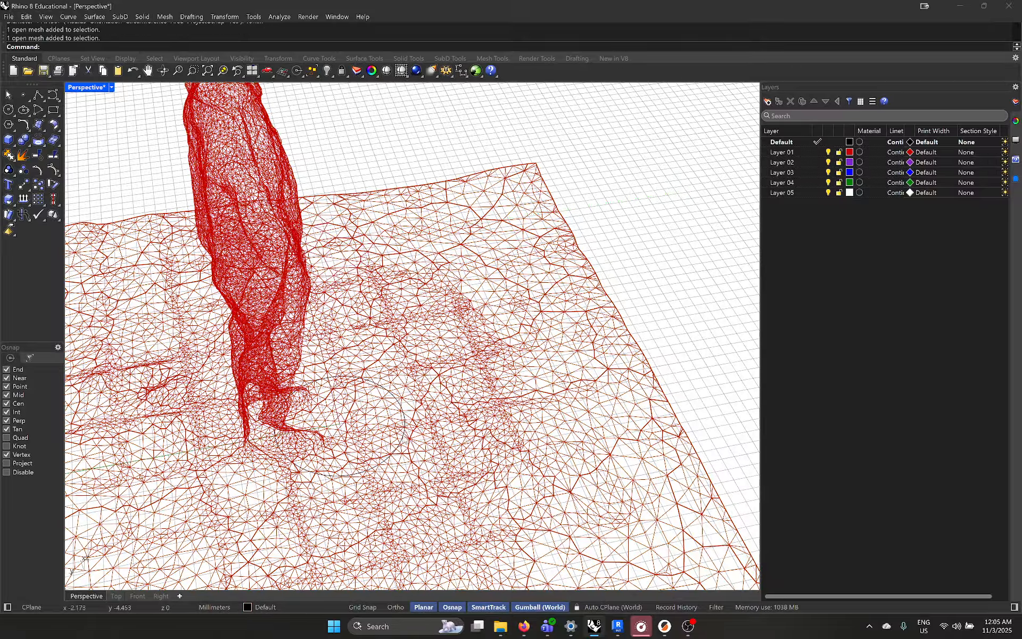
{"action": "right_click_drag", "start_coordinate": [340, 409], "coordinate": [399, 390], "text": "shift"}
{"action": "left_click_drag", "start_coordinate": [364, 411], "coordinate": [303, 421]}
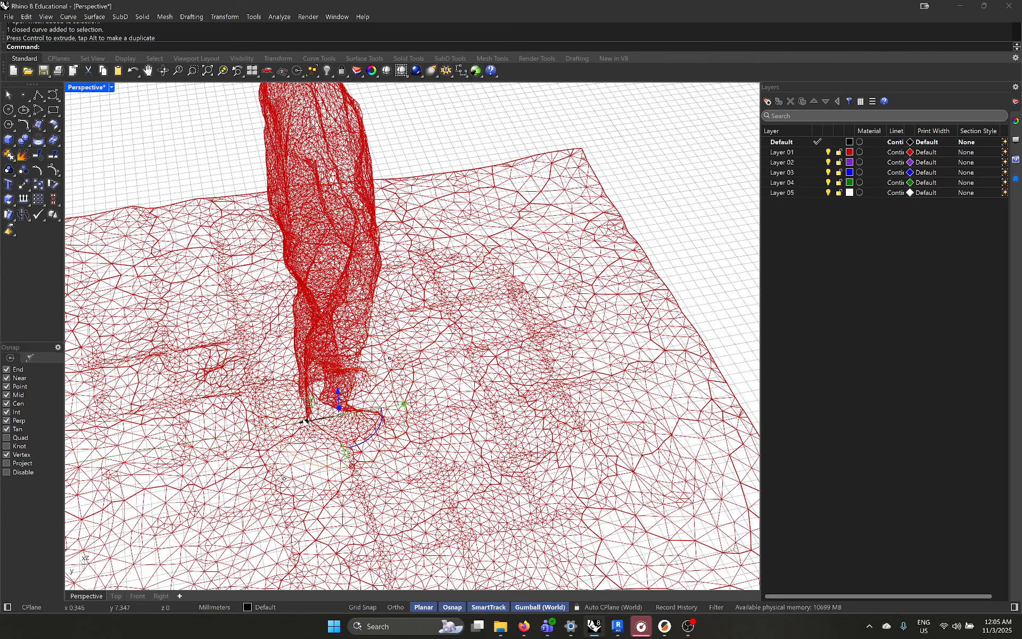
Try to extrude the circle by 5 mm with the distance included in the command name.
{"action": "type", "text": "Extrude1m"}
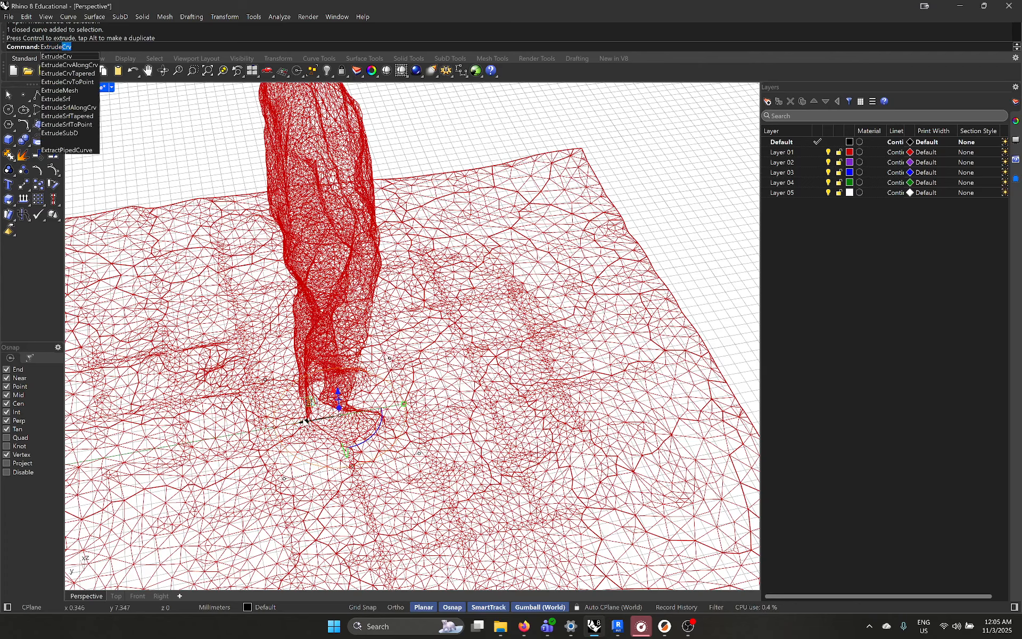
{"action": "type", "text": "m"}
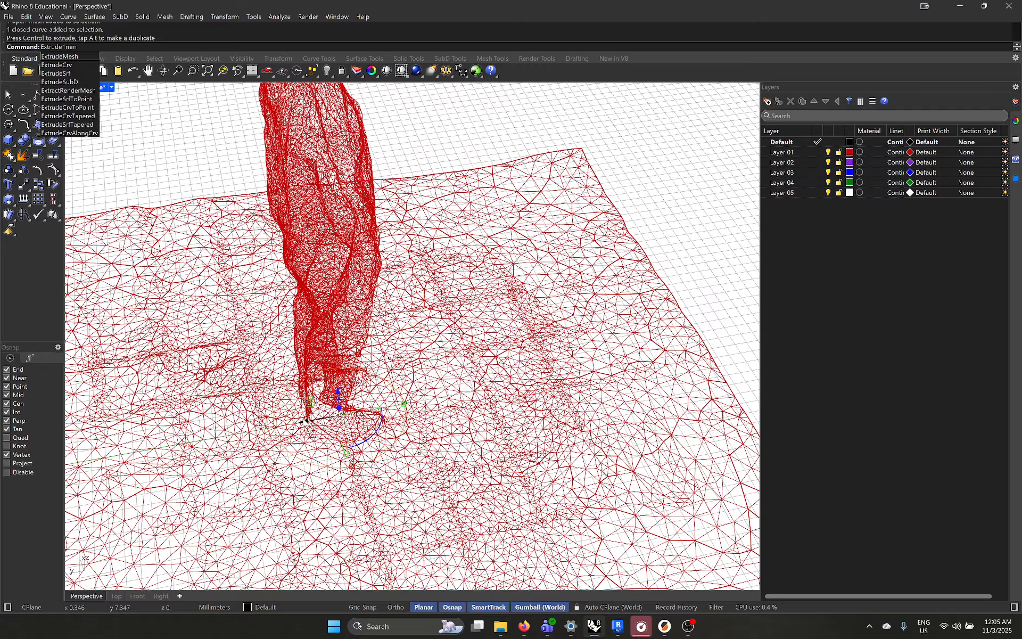
{"action": "key", "text": "BackSpace"}
{"action": "key", "text": "BackSpace"}
{"action": "key", "text": "BackSpace"}
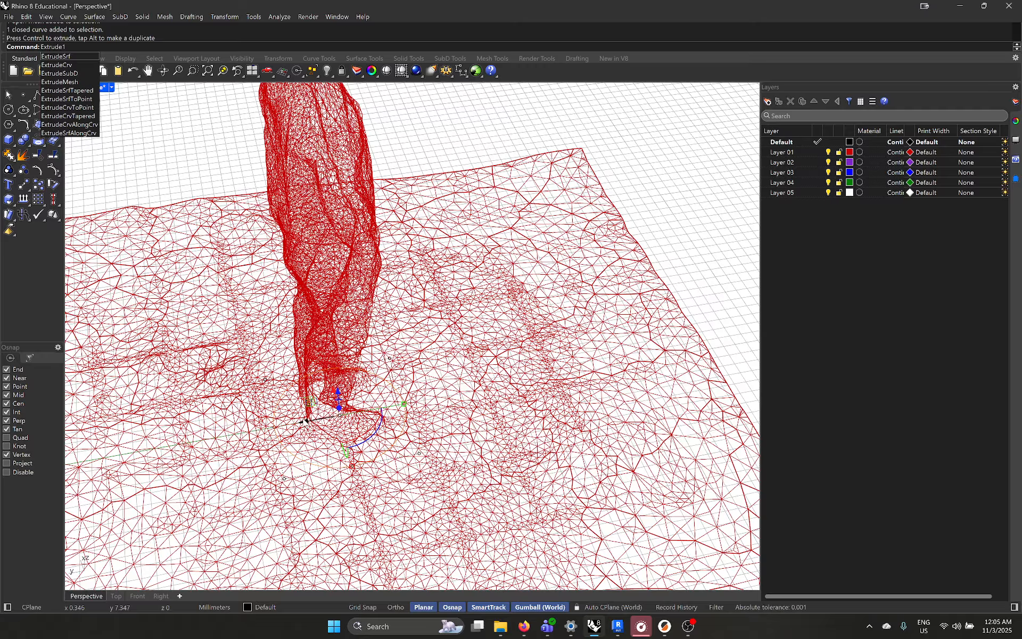
{"action": "type", "text": "5mm"}
{"action": "key", "text": "Return"}
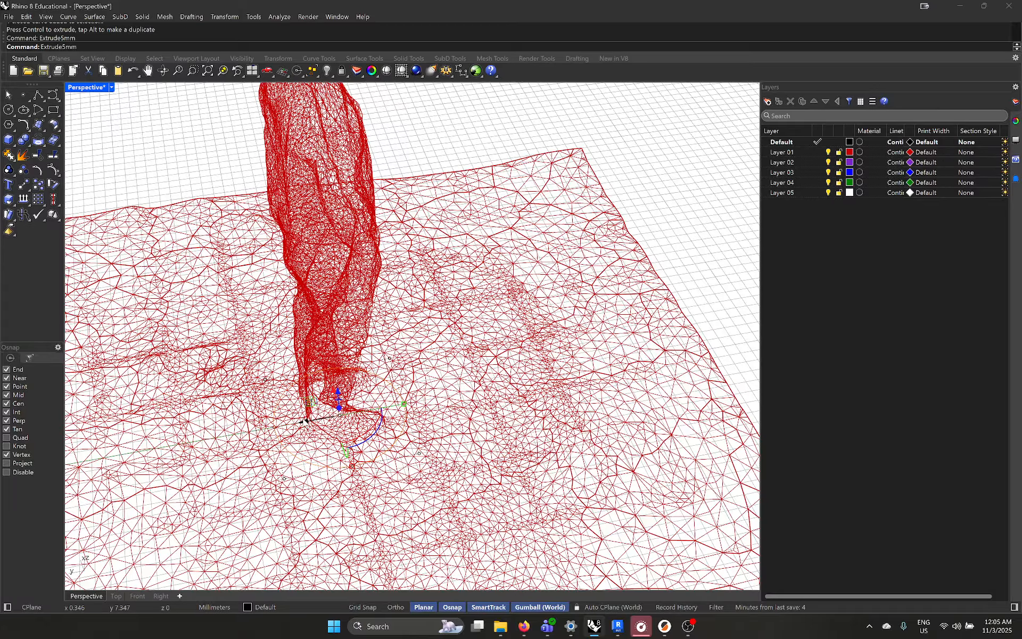
Extrude the circle at the feet upward with ExtrudeCrv into an open cylinder that rises above the figure's head.
{"action": "scroll", "coordinate": [352, 454], "scroll_direction": "down", "scroll_amount": 2}
{"action": "scroll", "coordinate": [352, 458], "scroll_direction": "down", "scroll_amount": 2}
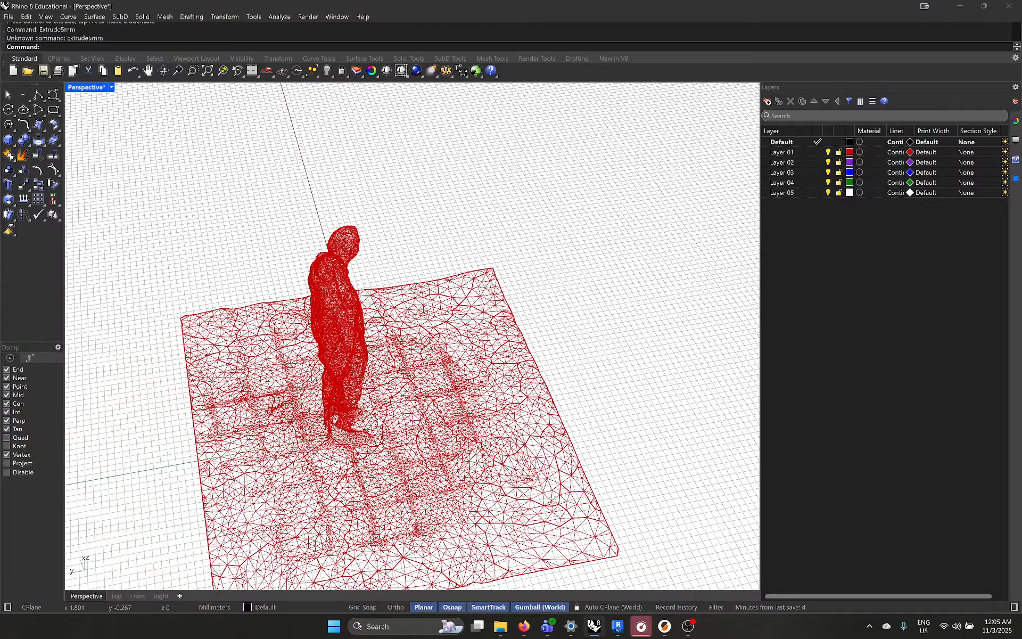
{"action": "left_click", "coordinate": [381, 426]}
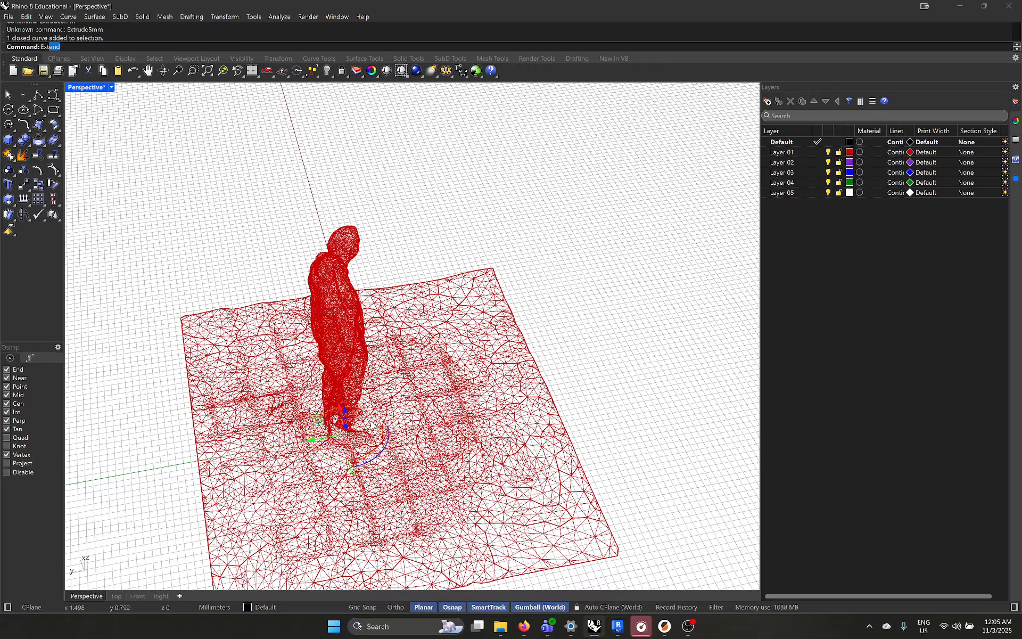
{"action": "key", "text": "Return"}
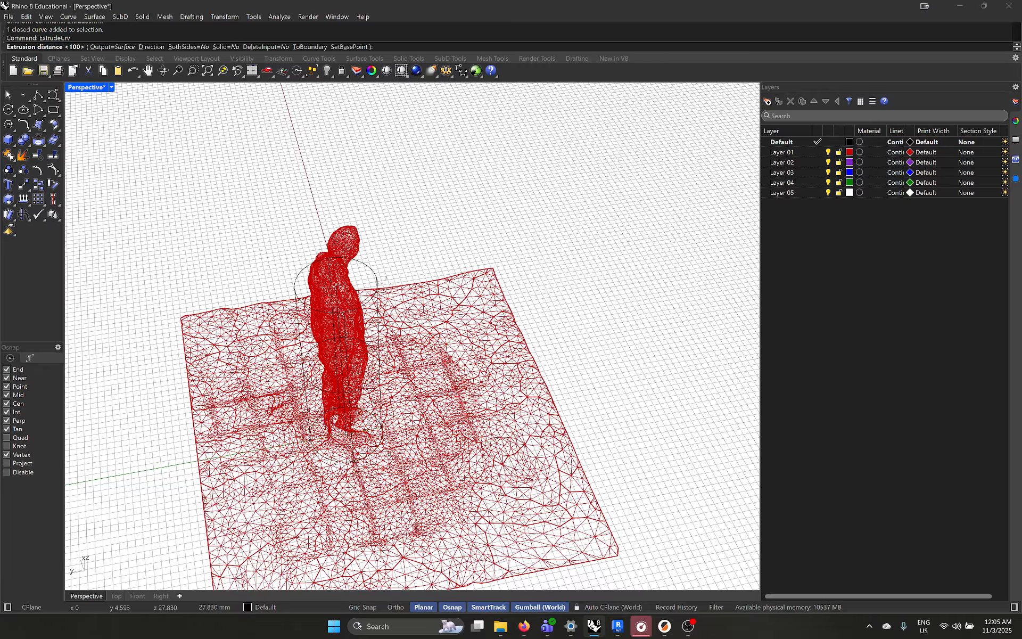
{"action": "left_click", "coordinate": [382, 202]}
{"action": "left_click", "coordinate": [383, 215]}
{"action": "scroll", "coordinate": [380, 214], "scroll_direction": "up", "scroll_amount": 5}
{"action": "right_click_drag", "start_coordinate": [379, 234], "coordinate": [373, 201]}
{"action": "right_click_drag", "start_coordinate": [374, 201], "coordinate": [330, 221]}
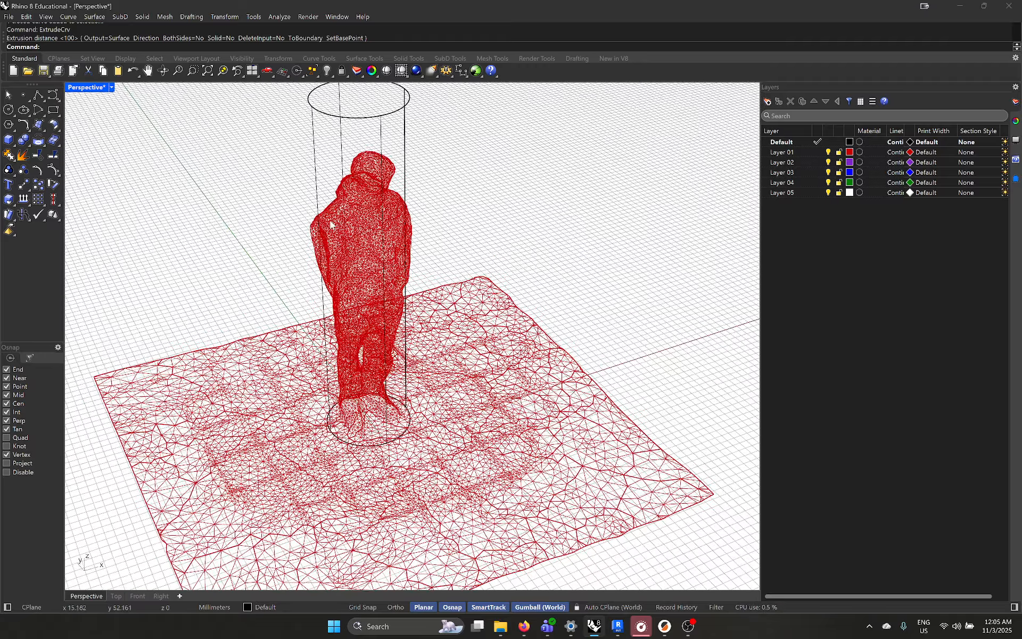
Set the Perspective view to Shaded display and inspect how the cylinder encloses the figure.
{"action": "left_click", "coordinate": [112, 87]}
{"action": "left_click", "coordinate": [110, 136]}
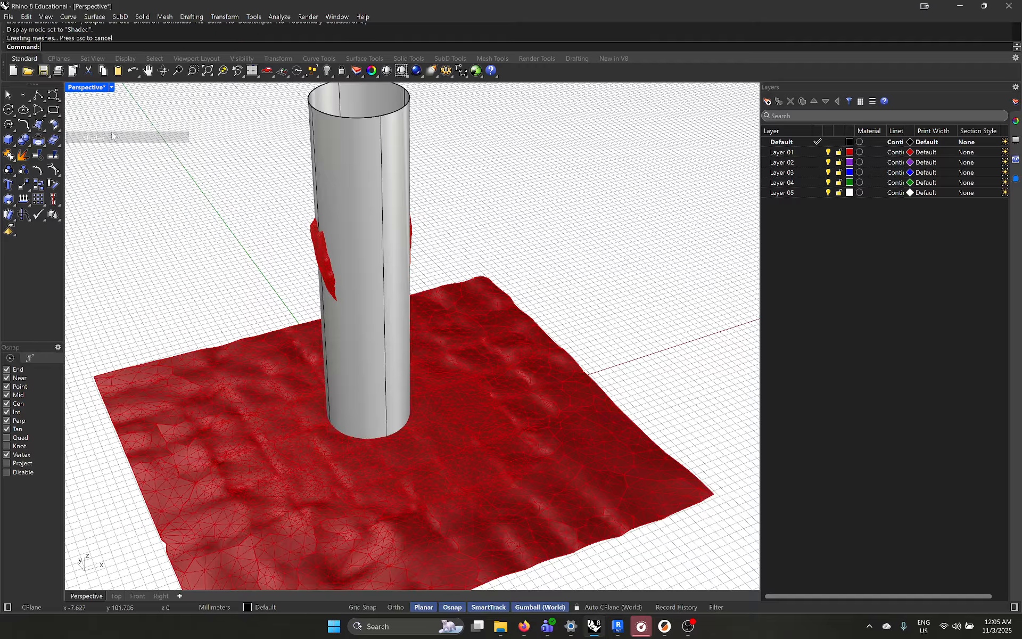
{"action": "right_click_drag", "start_coordinate": [301, 270], "coordinate": [405, 372]}
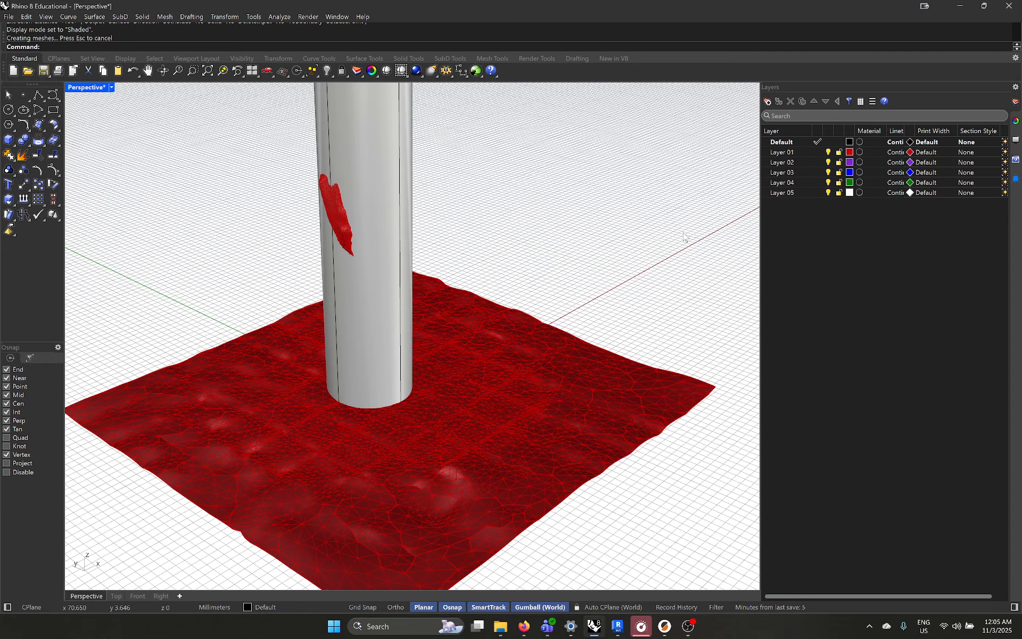
Create a layer named "figure" and assign the scan mesh to it.
{"action": "left_click", "coordinate": [484, 434]}
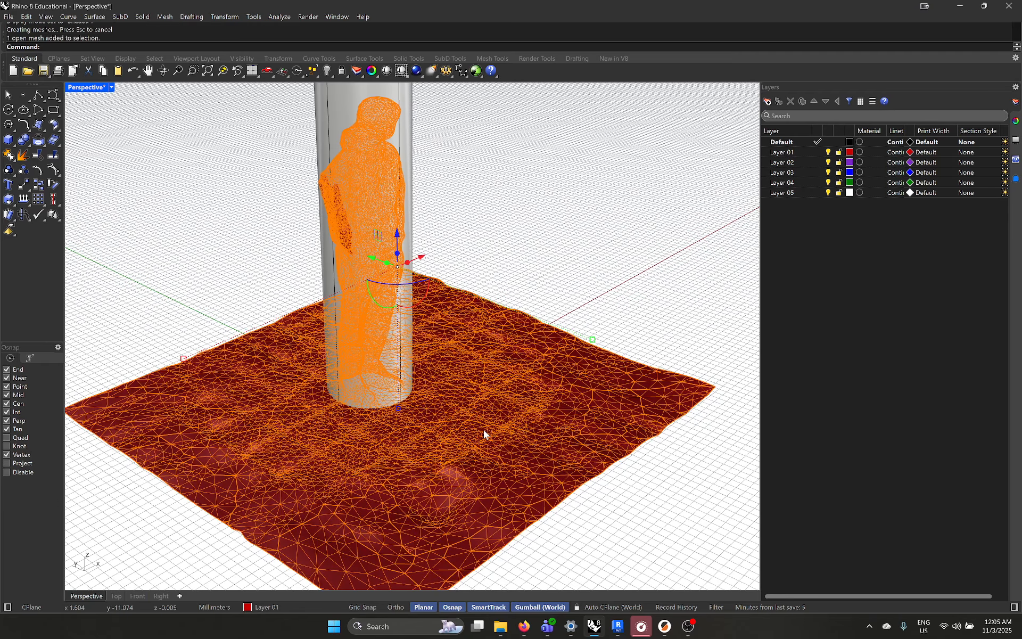
{"action": "right_click", "coordinate": [799, 148]}
{"action": "left_click", "coordinate": [778, 221]}
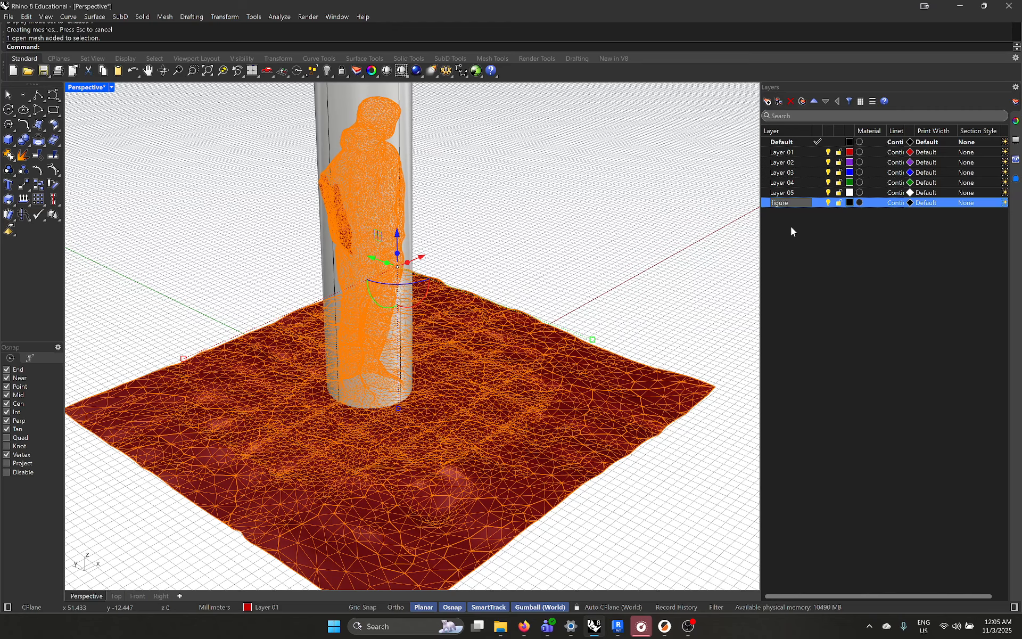
{"action": "right_click", "coordinate": [801, 196]}
{"action": "right_click", "coordinate": [790, 202]}
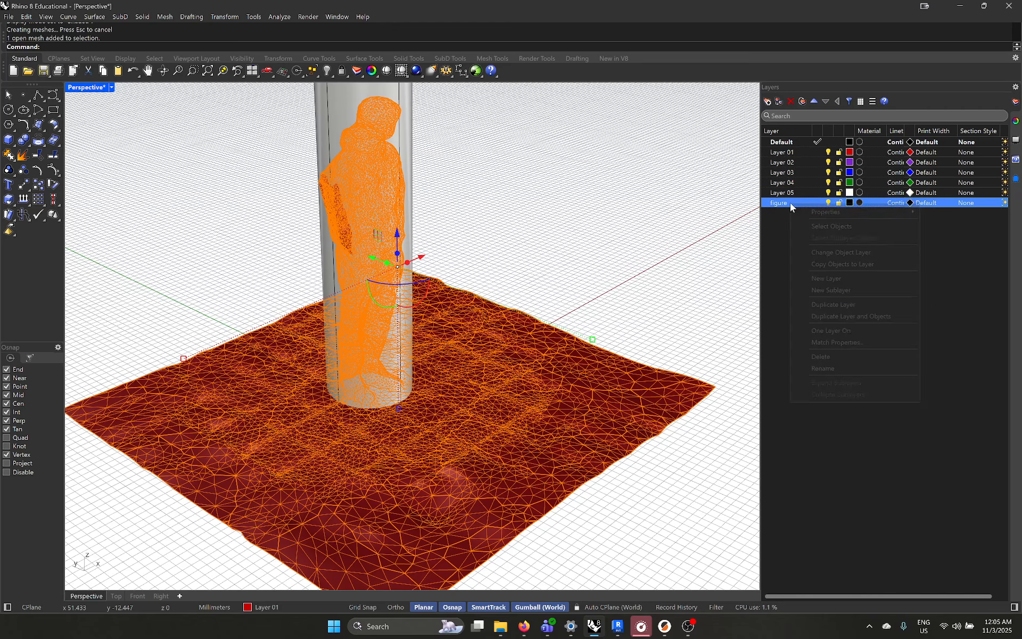
{"action": "left_click", "coordinate": [834, 250]}
Assign the cylinder to Layer 01 and rename that layer "cutting layer".
{"action": "left_click", "coordinate": [387, 142]}
{"action": "right_click", "coordinate": [776, 151]}
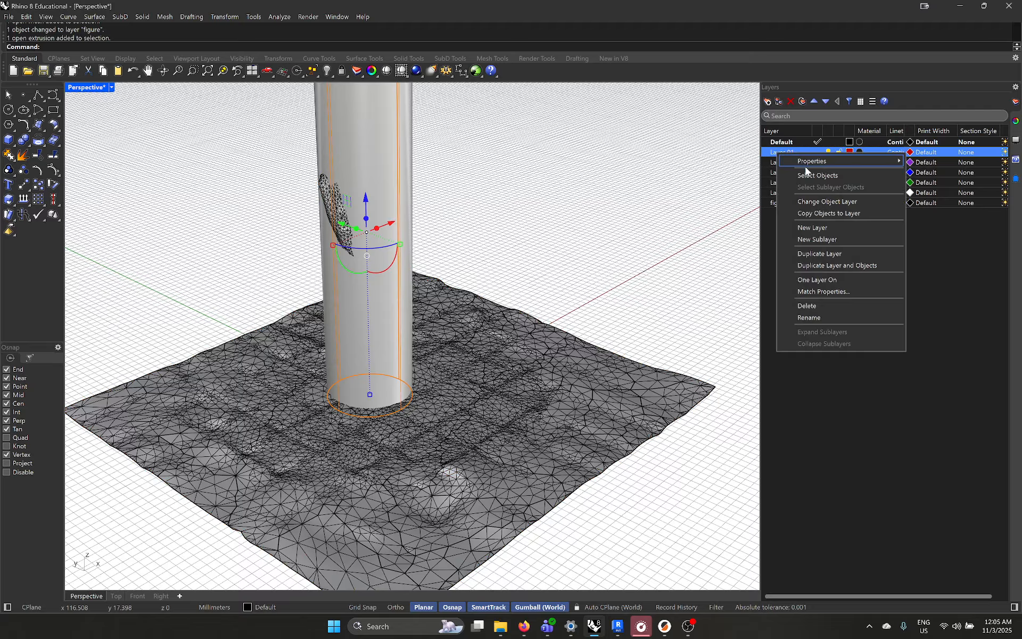
{"action": "left_click", "coordinate": [826, 202]}
{"action": "right_click", "coordinate": [799, 155]}
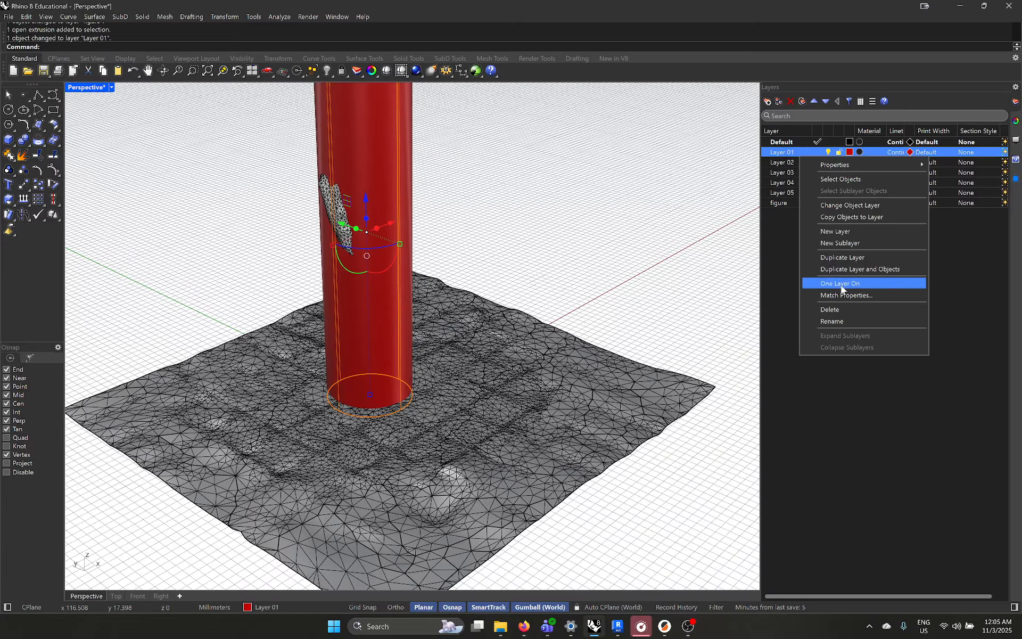
{"action": "left_click", "coordinate": [847, 321]}
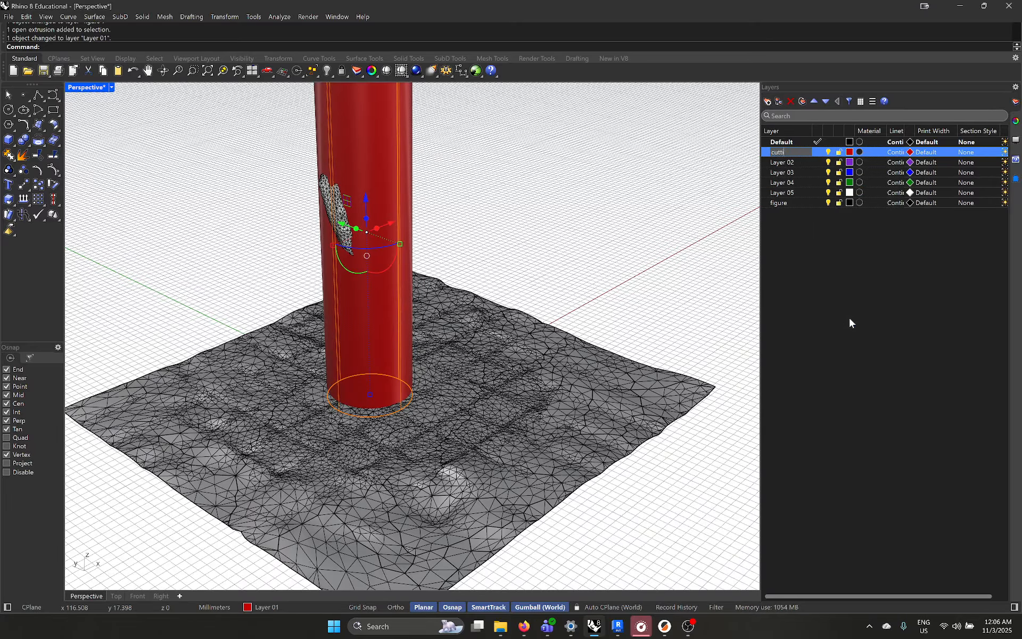
{"action": "key", "text": "Return"}
{"action": "left_click", "coordinate": [601, 243]}
{"action": "left_click", "coordinate": [494, 400]}
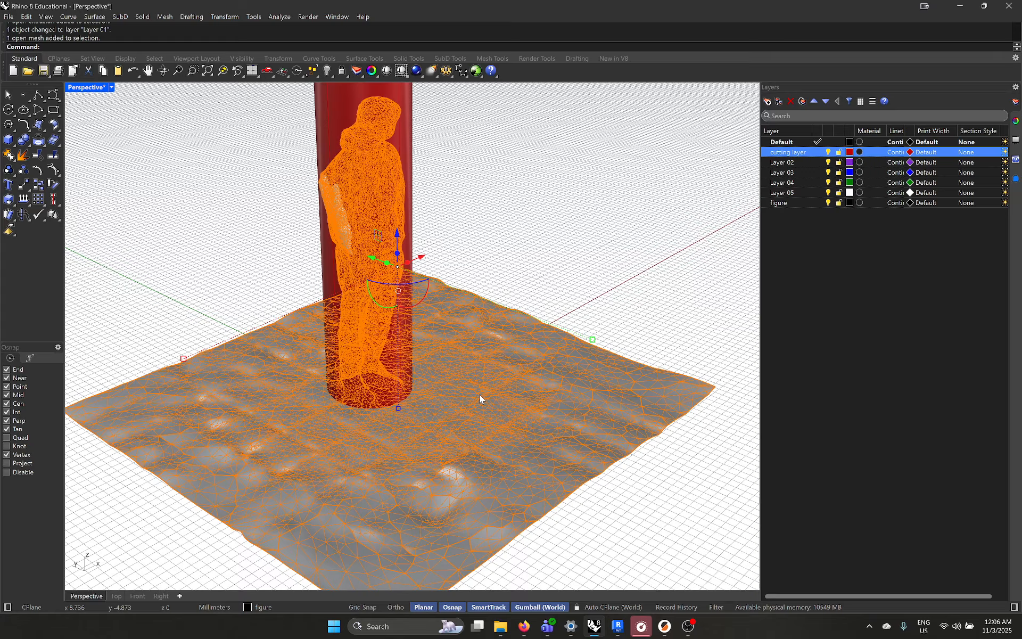
{"action": "type", "text": "MeshSplit"}
{"action": "key", "text": "Return"}
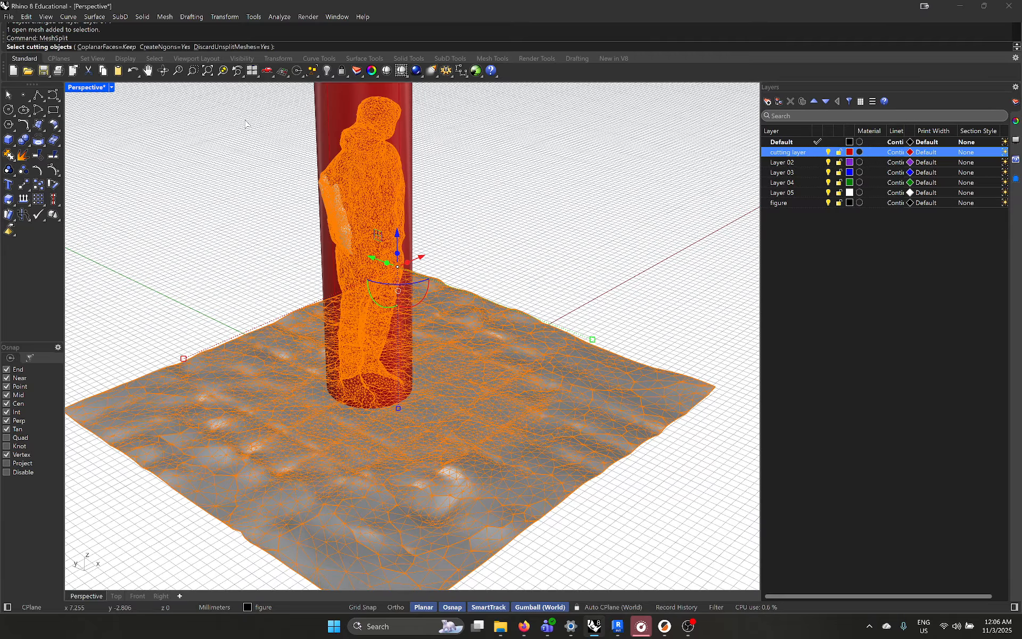
{"action": "right_click_drag", "start_coordinate": [346, 245], "coordinate": [345, 287], "text": "shift"}
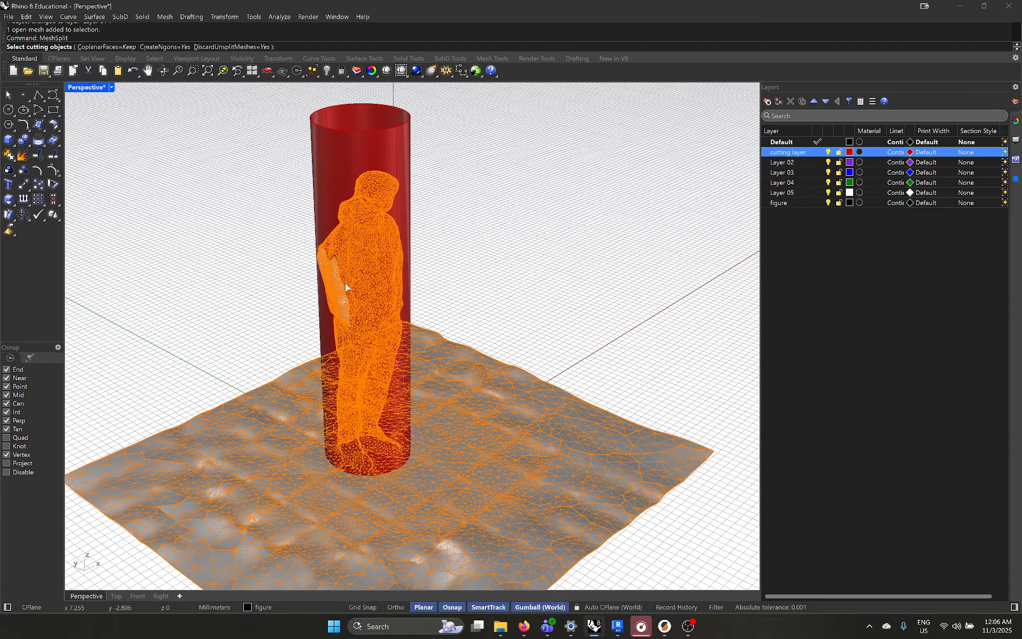
{"action": "key", "text": "Escape"}
Move the red cylinder straight down until only a short collar rises above the ground mesh around the feet.
{"action": "left_click", "coordinate": [364, 187]}
{"action": "left_click_drag", "start_coordinate": [364, 263], "coordinate": [379, 549]}
{"action": "mouse_move", "coordinate": [408, 472]}
{"action": "right_mouse_down"}
{"action": "mouse_move", "coordinate": [409, 548]}
{"action": "mouse_move", "coordinate": [402, 474]}
{"action": "right_mouse_up"}
{"action": "key", "text": "Escape"}
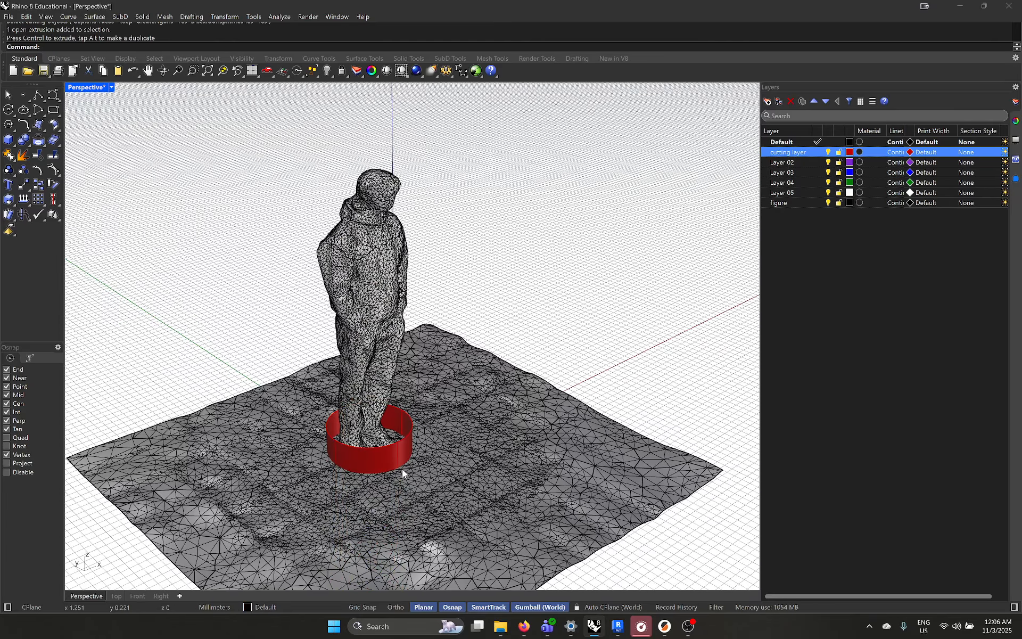
{"action": "left_click", "coordinate": [386, 307]}
{"action": "type", "text": "MeshSl"}
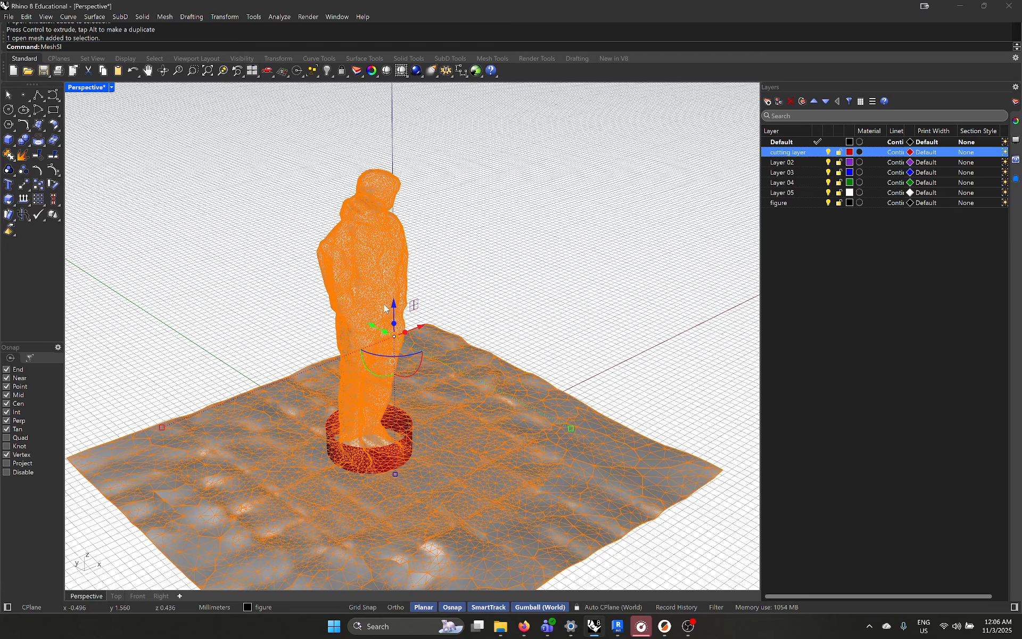
{"action": "key", "text": "BackSpace"}
{"action": "type", "text": "plit"}
{"action": "key", "text": "Return"}
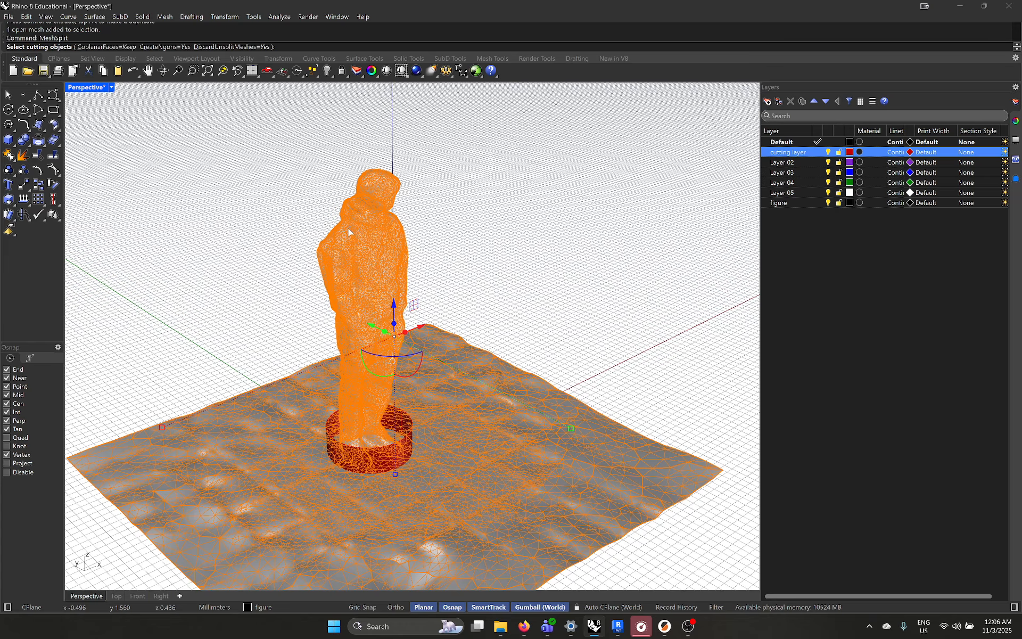
{"action": "key", "text": "Escape"}
{"action": "key", "text": "Escape"}
Split the scan mesh with MeshBooleanSplit, using the red cylinder as the cutting object.
{"action": "type", "text": "MeshBooleanSplit"}
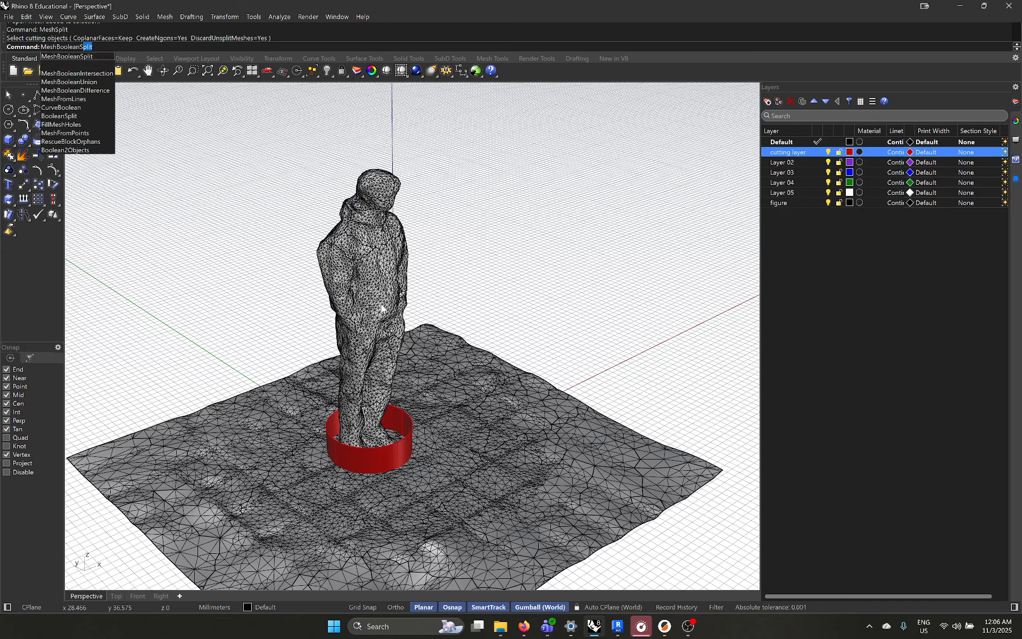
{"action": "key", "text": "Return"}
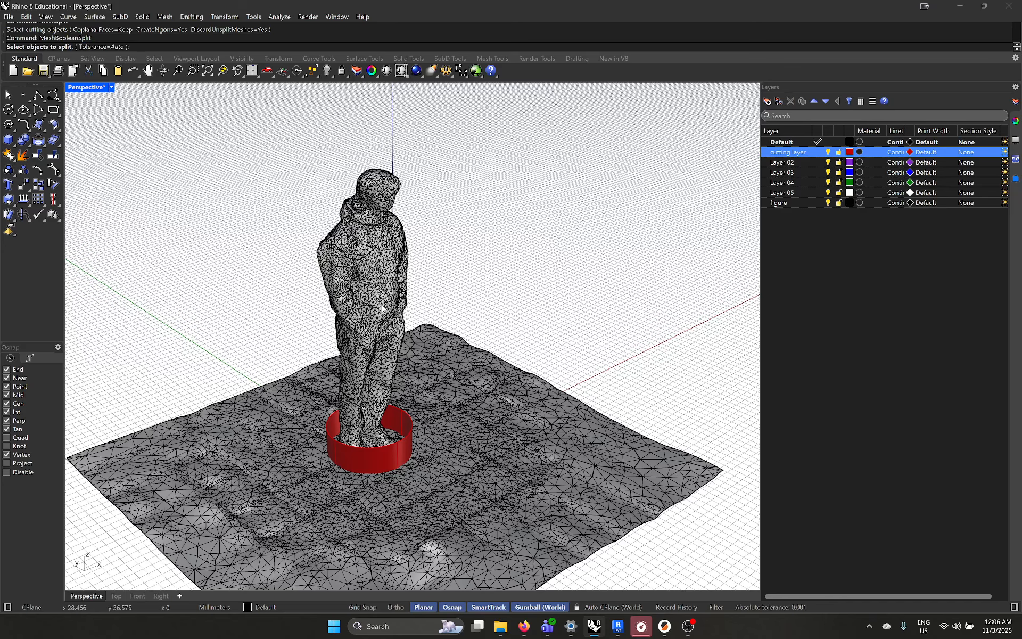
{"action": "left_click", "coordinate": [385, 351]}
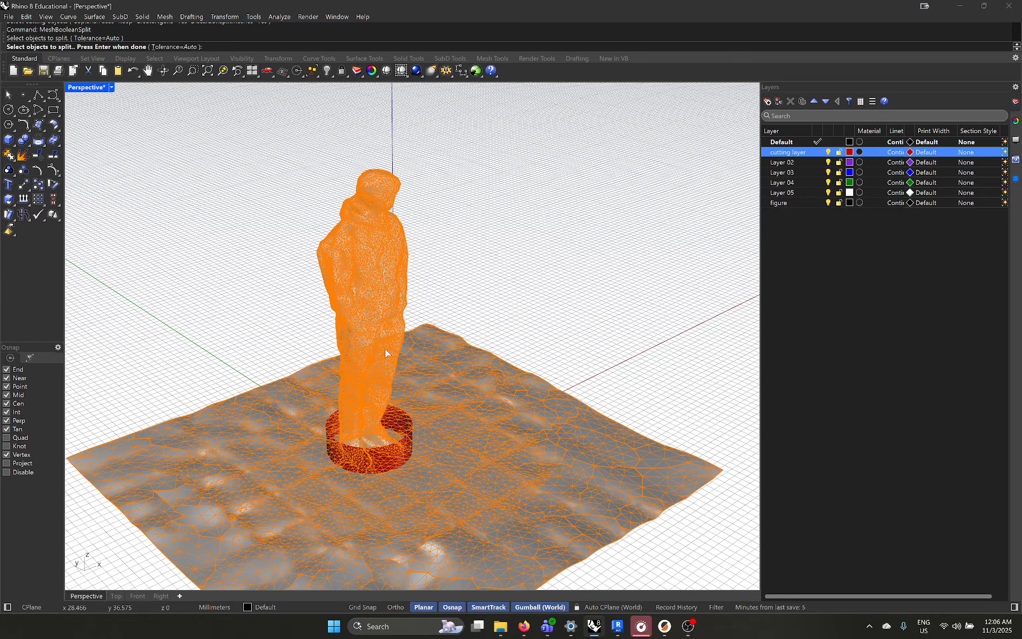
{"action": "key", "text": "Return"}
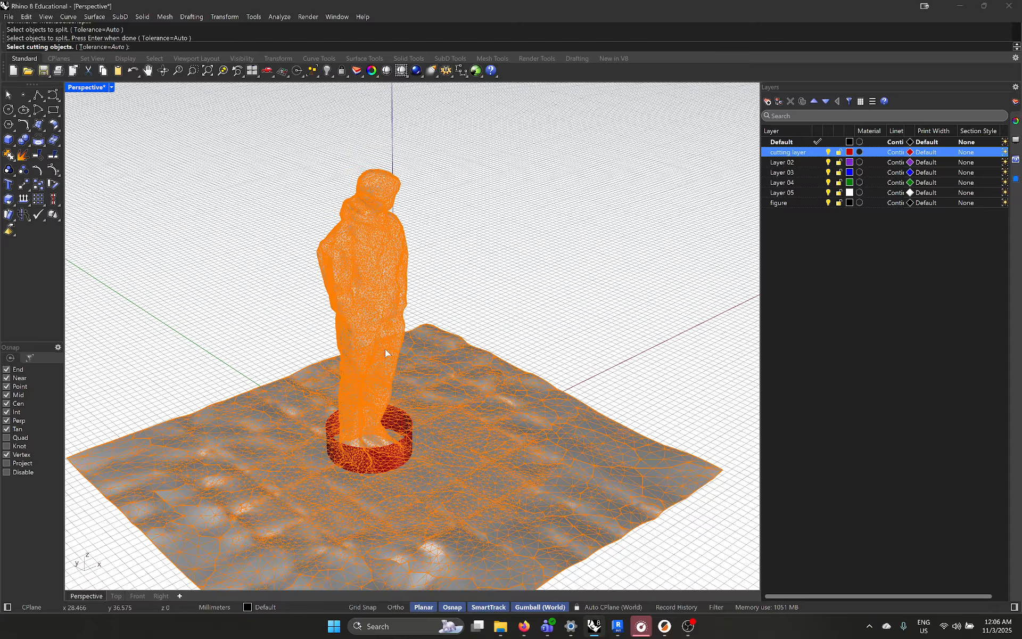
{"action": "left_click", "coordinate": [399, 453]}
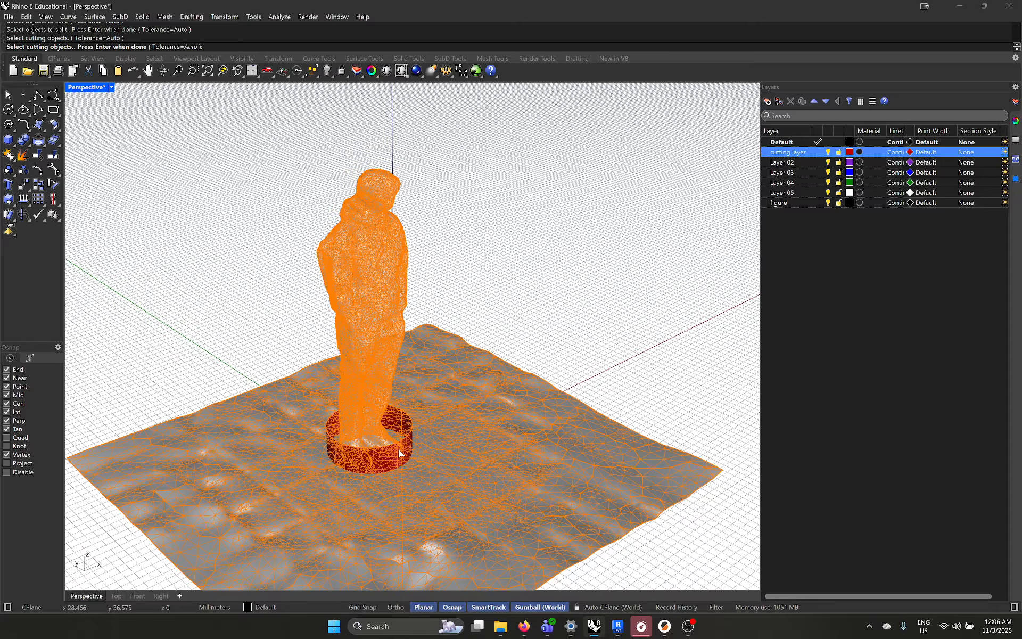
{"action": "key", "text": "Return"}
Delete the ground mesh outside the cylinder.
{"action": "scroll", "coordinate": [398, 448], "scroll_direction": "up", "scroll_amount": 5}
{"action": "scroll", "coordinate": [373, 442], "scroll_direction": "up", "scroll_amount": 3}
{"action": "left_click", "coordinate": [404, 481]}
{"action": "left_click", "coordinate": [514, 356]}
{"action": "scroll", "coordinate": [422, 350], "scroll_direction": "down", "scroll_amount": 5}
{"action": "key", "text": "Delete"}
Examine the split figure mesh and the long column below its feet from several distances and angles.
{"action": "left_click", "coordinate": [362, 186]}
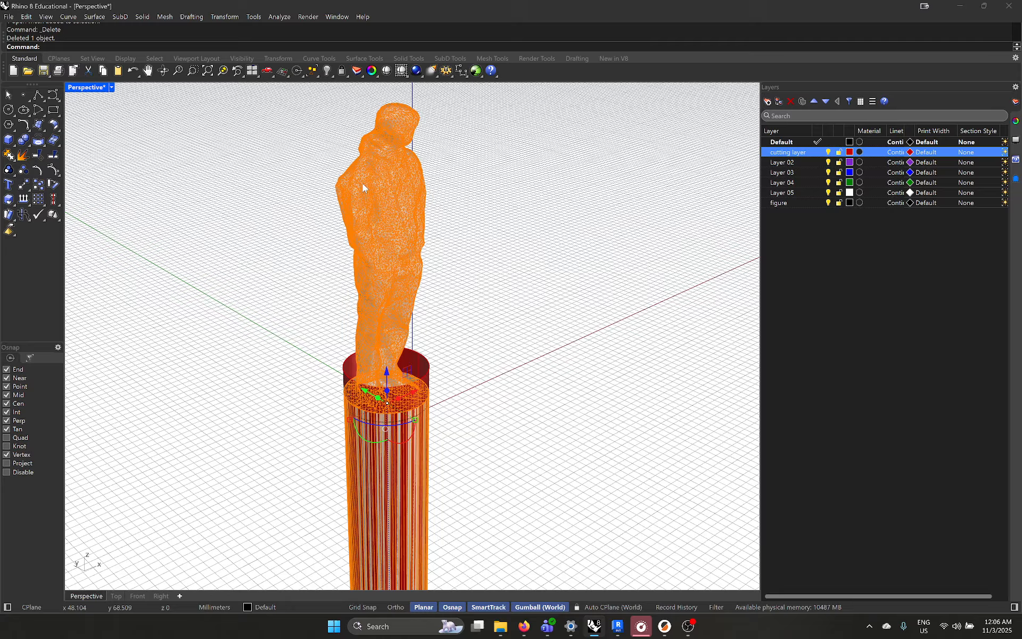
{"action": "scroll", "coordinate": [394, 288], "scroll_direction": "down", "scroll_amount": 8}
{"action": "right_click_drag", "start_coordinate": [393, 290], "coordinate": [391, 340]}
{"action": "scroll", "coordinate": [391, 339], "scroll_direction": "up", "scroll_amount": 6}
{"action": "scroll", "coordinate": [398, 322], "scroll_direction": "up", "scroll_amount": 7}
{"action": "key", "text": "Escape"}
{"action": "scroll", "coordinate": [441, 415], "scroll_direction": "down", "scroll_amount": 6}
{"action": "right_click_drag", "start_coordinate": [441, 415], "coordinate": [413, 303]}
{"action": "left_click", "coordinate": [413, 303]}
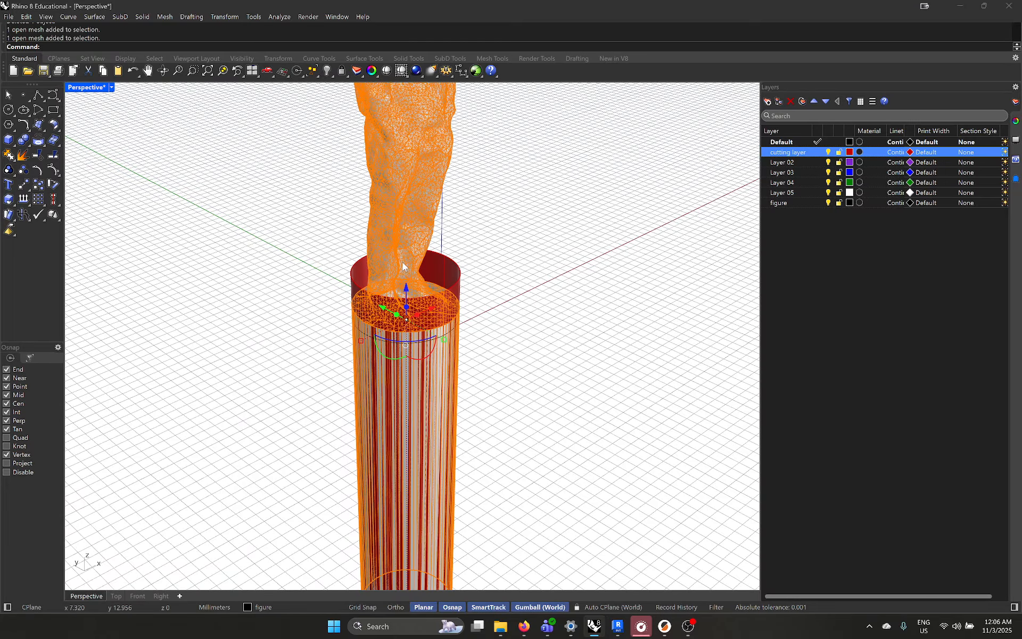
{"action": "key", "text": "Escape"}
Remove the red cutting cylinder around the feet, leaving the figure mesh on its column.
{"action": "right_click_drag", "start_coordinate": [400, 333], "coordinate": [395, 297]}
{"action": "scroll", "coordinate": [408, 300], "scroll_direction": "up", "scroll_amount": 8}
{"action": "left_click", "coordinate": [420, 310]}
{"action": "key", "text": "ctrl+x"}
{"action": "scroll", "coordinate": [420, 315], "scroll_direction": "down", "scroll_amount": 5}
{"action": "scroll", "coordinate": [395, 296], "scroll_direction": "down", "scroll_amount": 6}
{"action": "scroll", "coordinate": [395, 296], "scroll_direction": "up", "scroll_amount": 8}
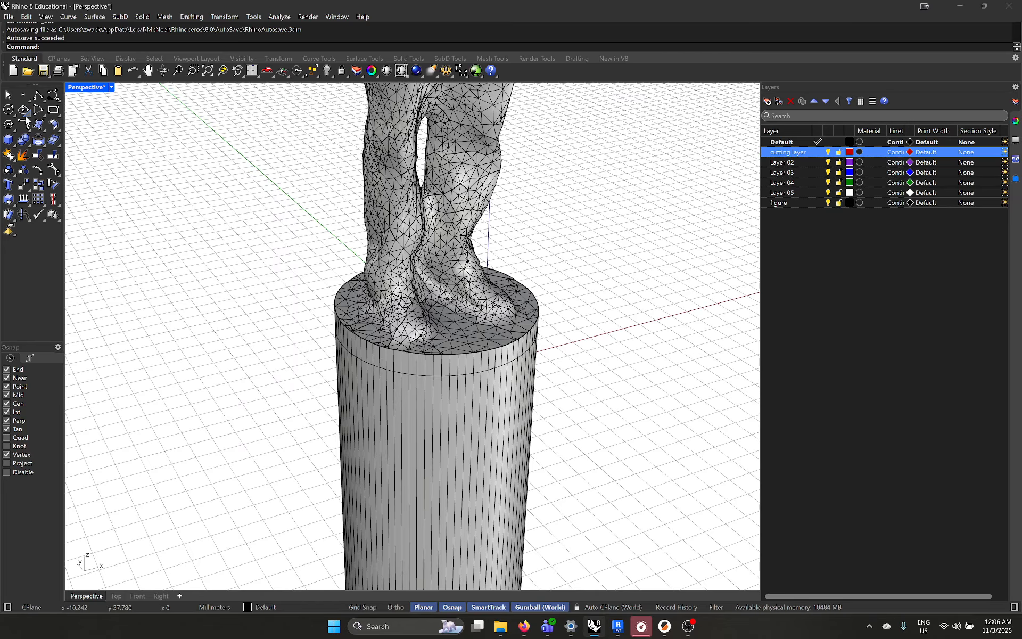
Draw a large circle centred on the front edge of the column's top, wide enough to enclose the whole column, and select it.
{"action": "left_click", "coordinate": [8, 110]}
{"action": "left_click", "coordinate": [442, 356]}
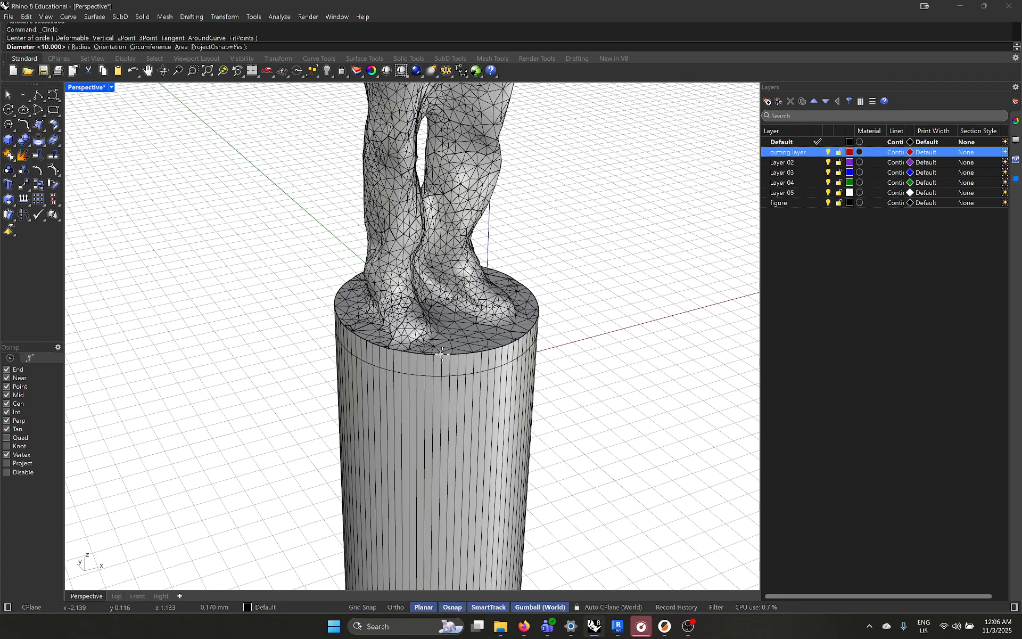
{"action": "scroll", "coordinate": [441, 356], "scroll_direction": "down", "scroll_amount": 2}
{"action": "left_click", "coordinate": [561, 255]}
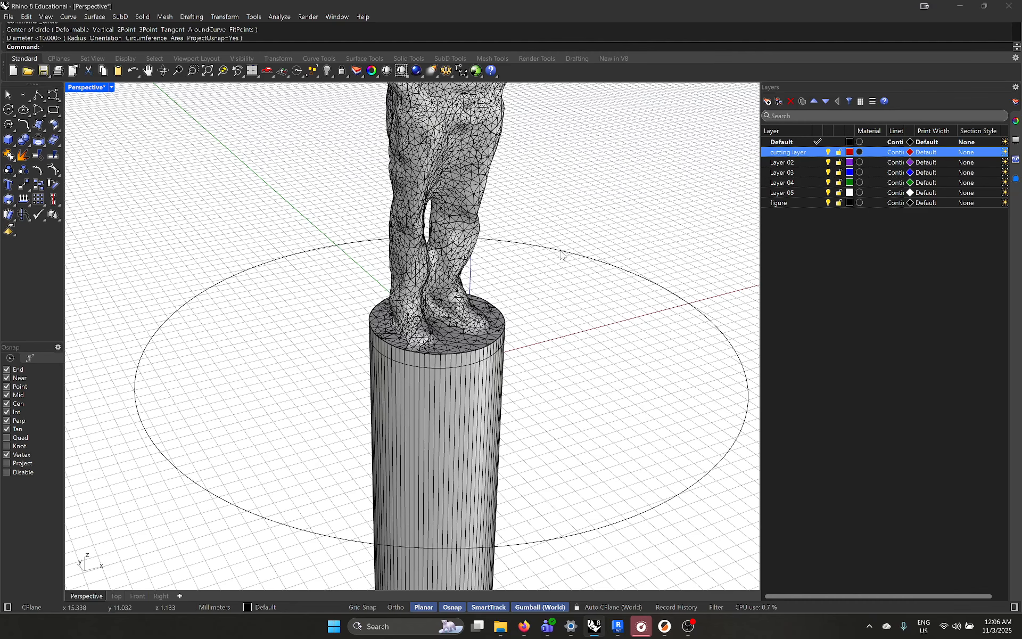
{"action": "left_click", "coordinate": [587, 264]}
{"action": "type", "text": "Plan"}
{"action": "key", "text": "Return"}
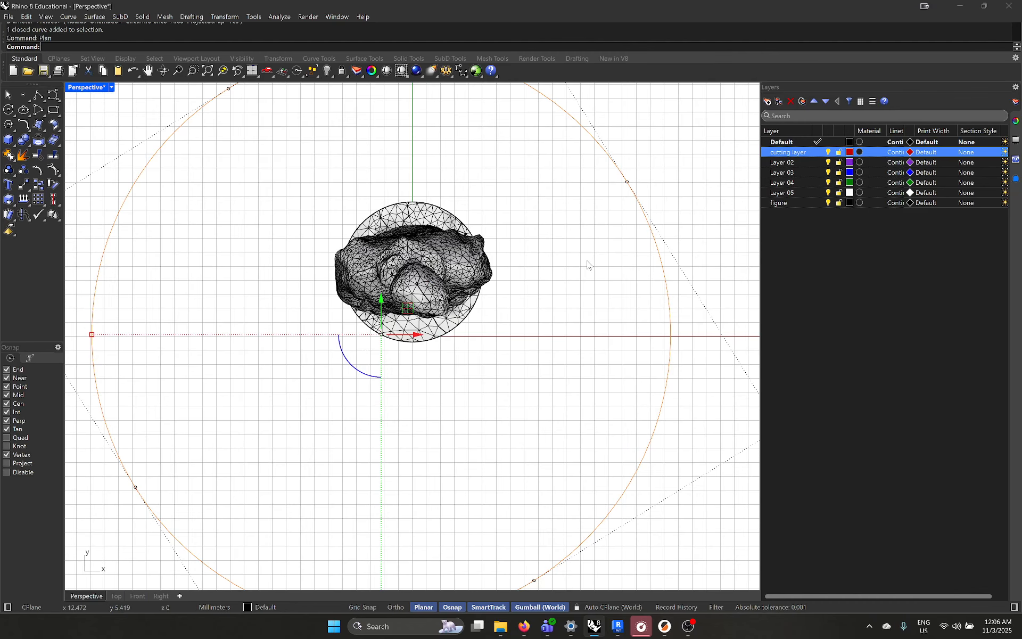
{"action": "left_click", "coordinate": [111, 87]}
{"action": "mouse_move", "coordinate": [137, 363]}
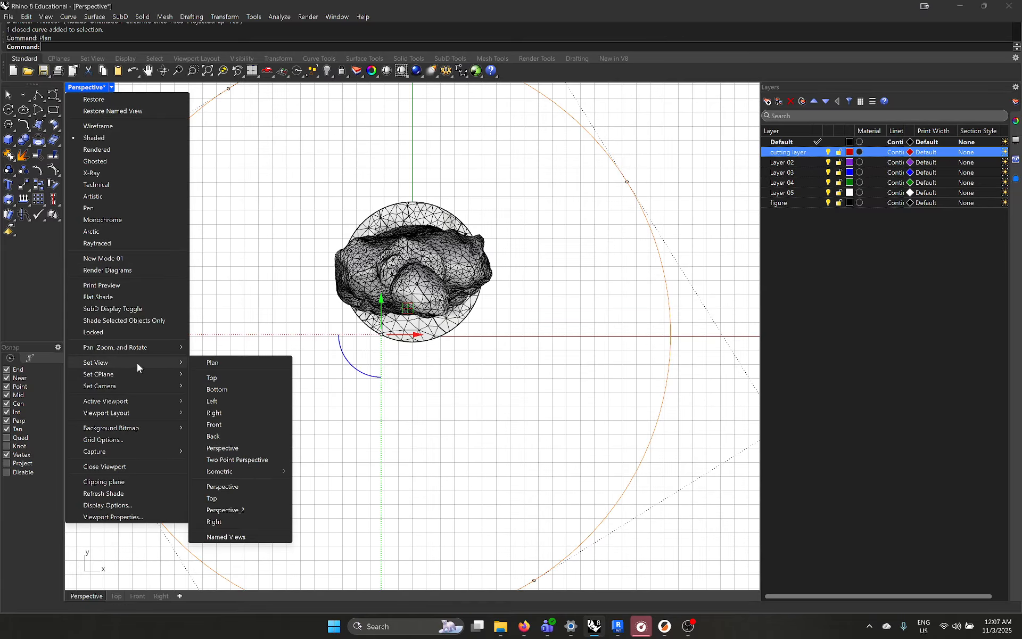
{"action": "left_click", "coordinate": [222, 447]}
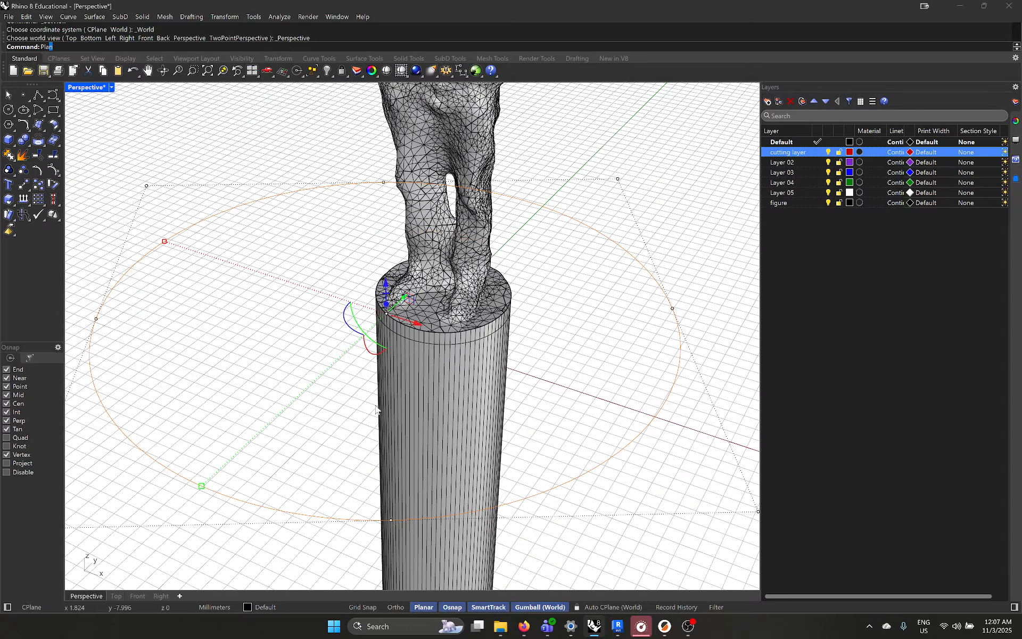
Fill the large circle around the feet with a flat surface using PlanarSrf.
{"action": "type", "text": "PlanarSrf"}
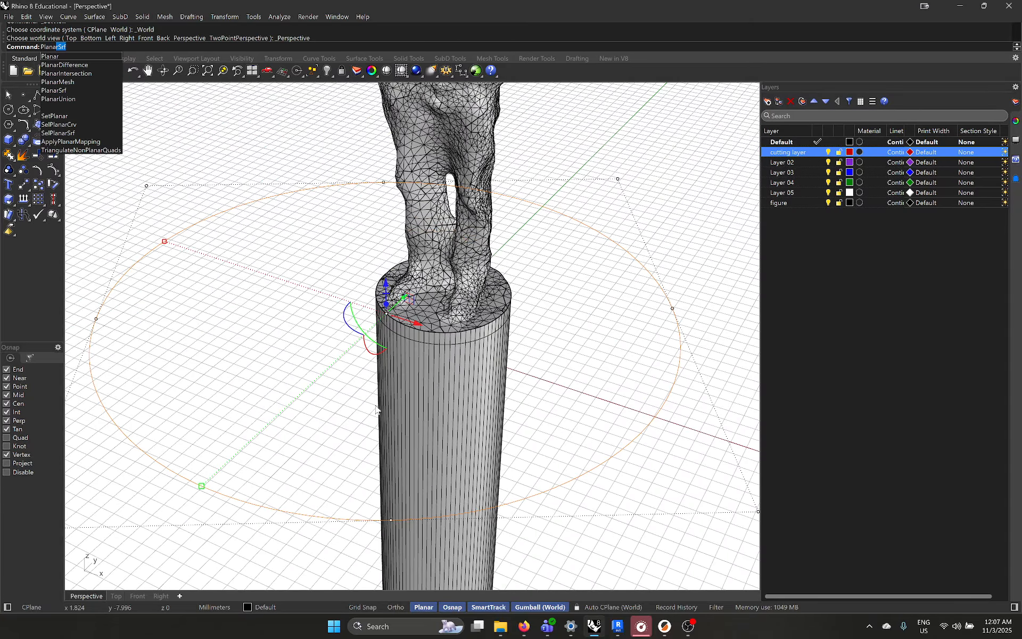
{"action": "key", "text": "Return"}
{"action": "scroll", "coordinate": [408, 344], "scroll_direction": "down", "scroll_amount": 5}
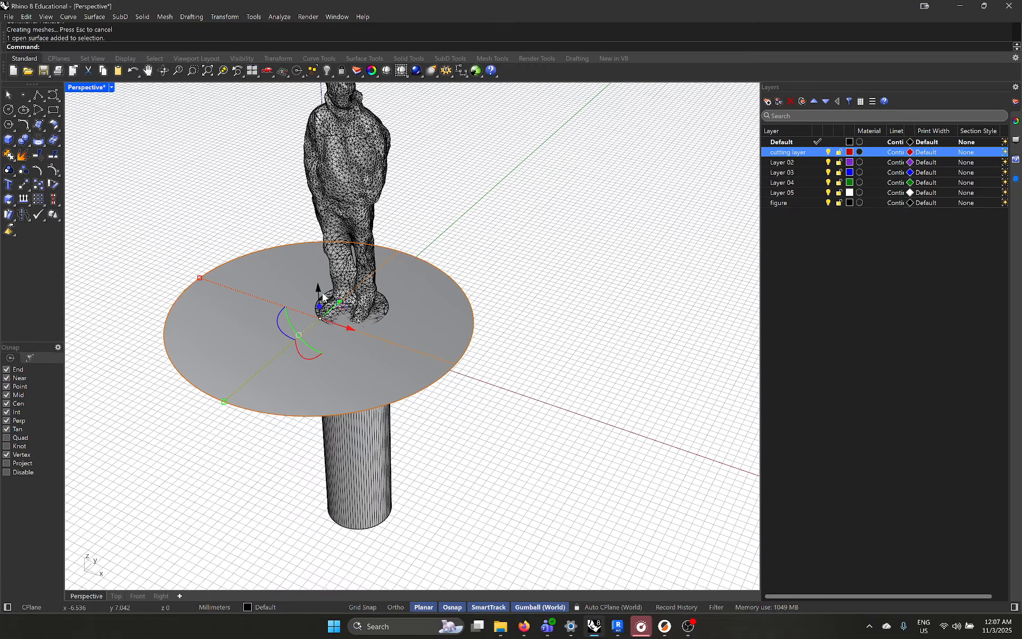
Move the planar disc vertically by -1 mm so it crosses the column just below the feet.
{"action": "left_click", "coordinate": [319, 289]}
{"action": "type", "text": "01mm"}
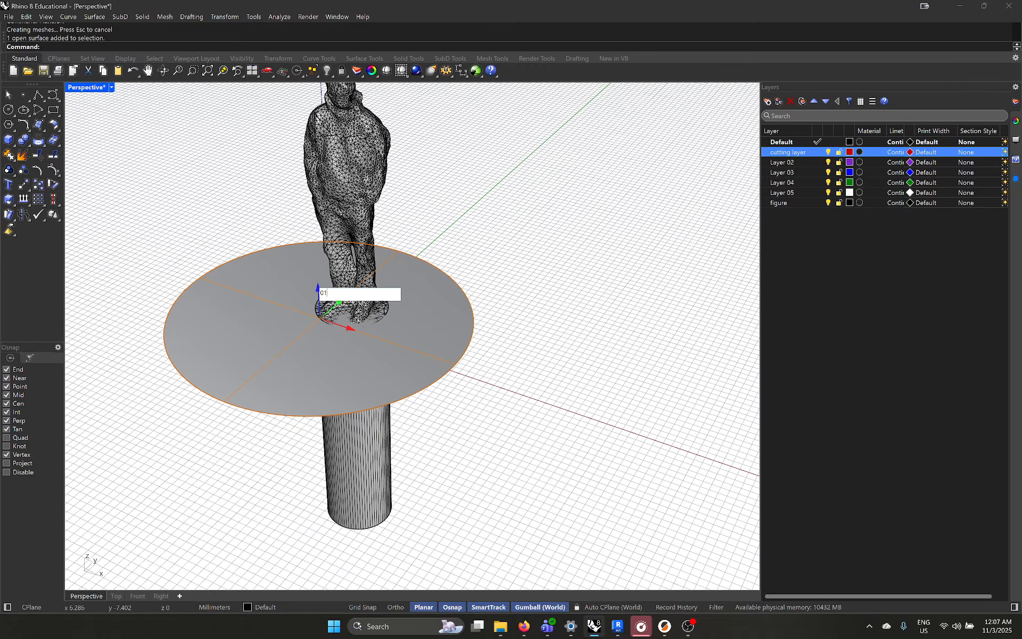
{"action": "key", "text": "BackSpace"}
{"action": "key", "text": "BackSpace"}
{"action": "key", "text": "BackSpace"}
{"action": "key", "text": "BackSpace"}
{"action": "type", "text": "-1mm"}
{"action": "key", "text": "Return"}
{"action": "key", "text": "Escape"}
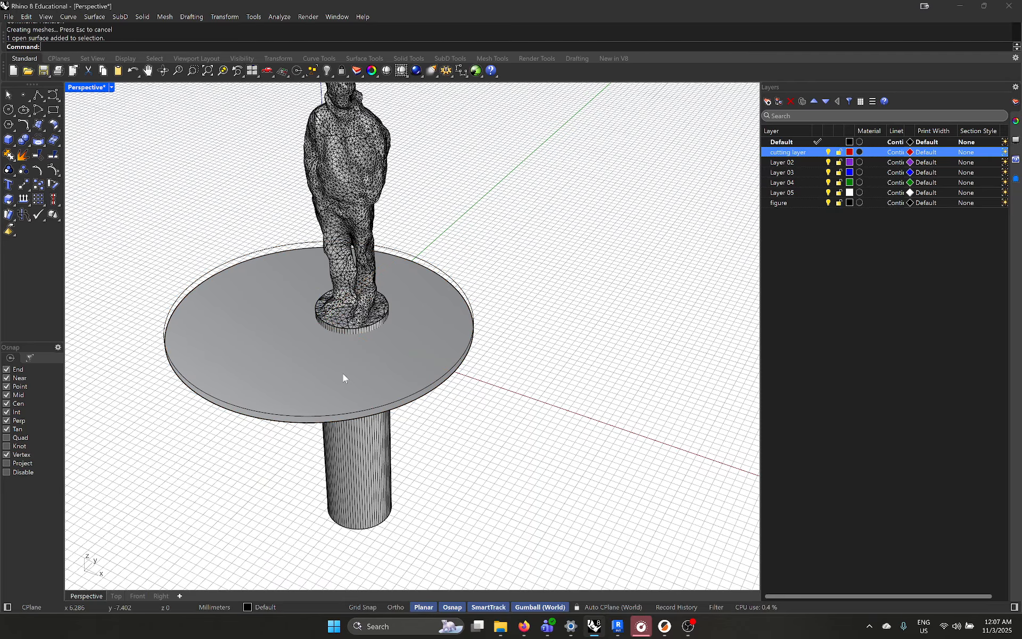
Remove the original circle curve left above the disc.
{"action": "right_click_drag", "start_coordinate": [345, 388], "coordinate": [356, 357]}
{"action": "scroll", "coordinate": [352, 369], "scroll_direction": "down", "scroll_amount": 7}
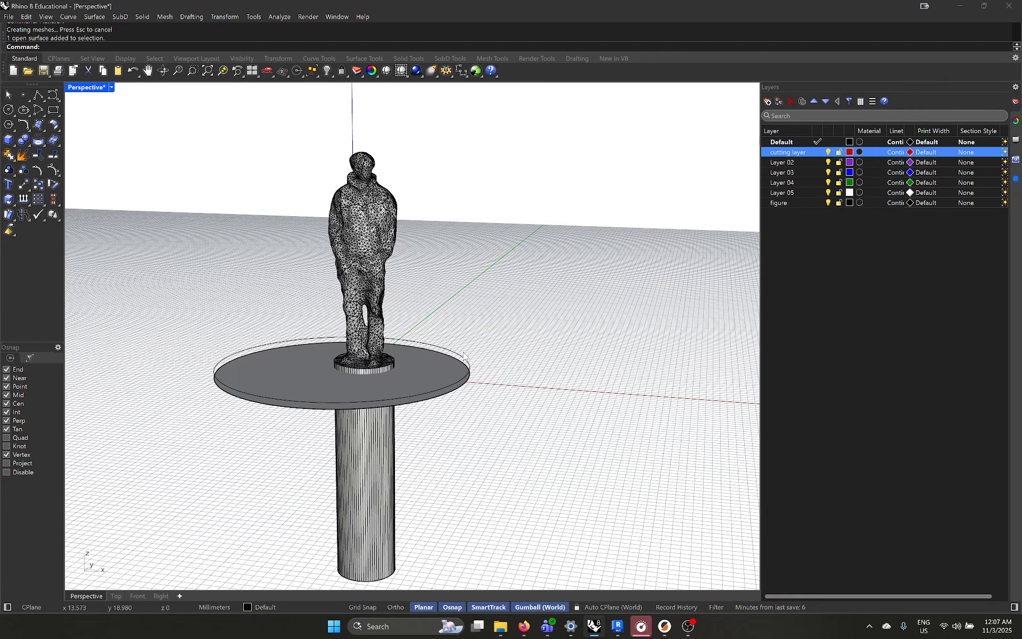
{"action": "left_click", "coordinate": [463, 355]}
{"action": "key", "text": "ctrl+x"}
{"action": "scroll", "coordinate": [372, 357], "scroll_direction": "up", "scroll_amount": 4}
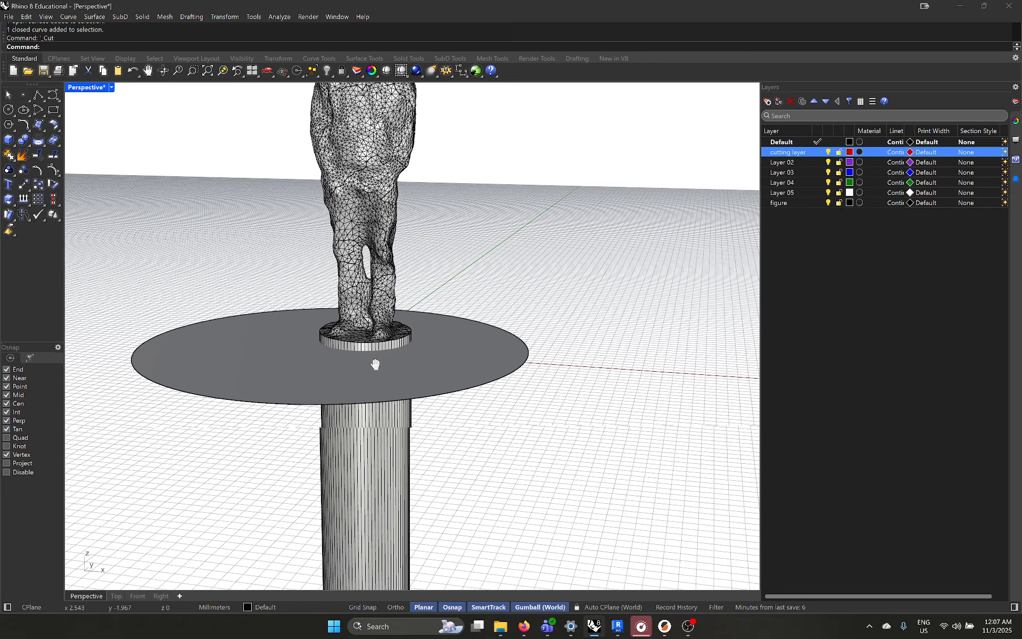
Split the figure-and-column mesh with MeshBooleanSplit, using the planar disc as the cutting object.
{"action": "left_click", "coordinate": [358, 421]}
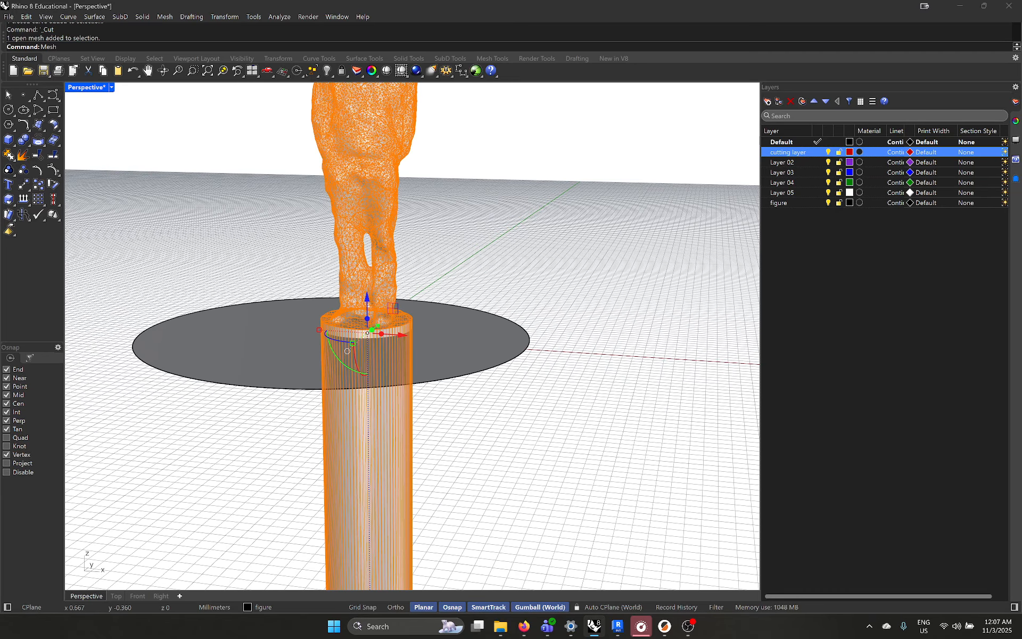
{"action": "type", "text": "MeshBooleanSplit"}
{"action": "key", "text": "Return"}
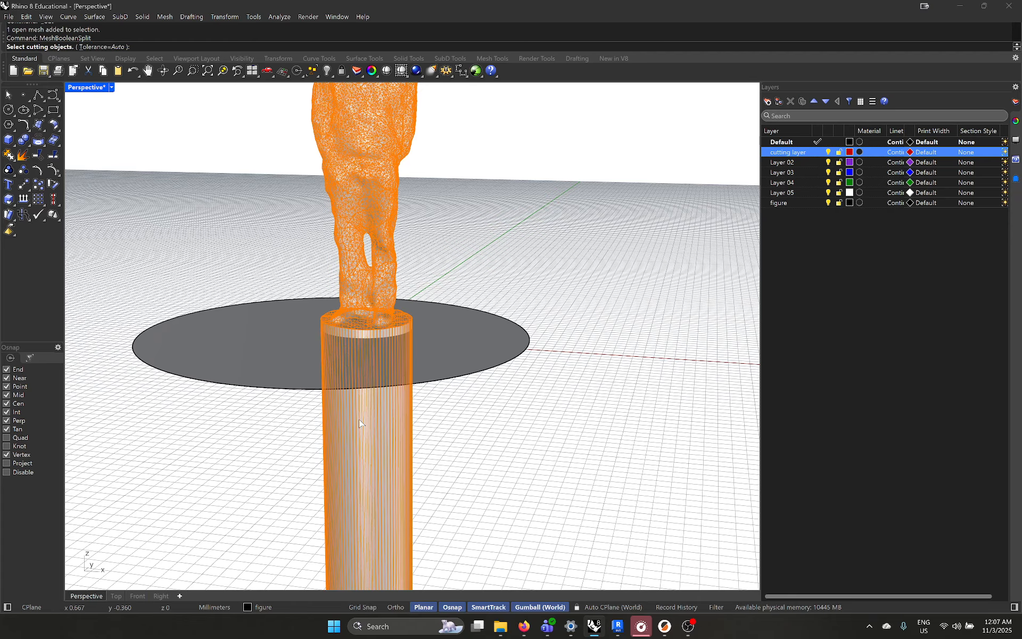
{"action": "left_click", "coordinate": [451, 347]}
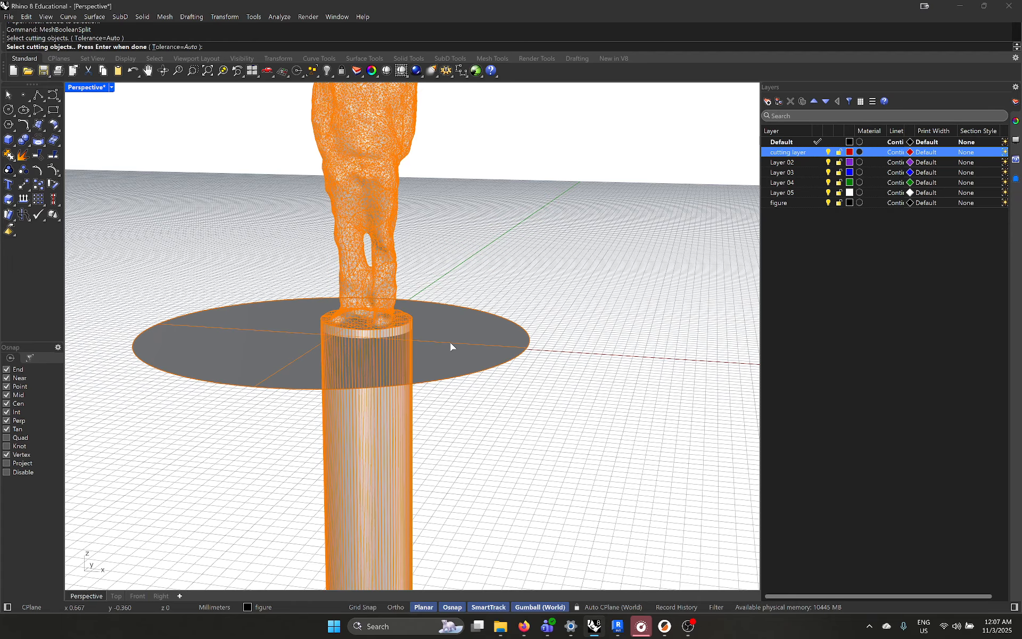
{"action": "key", "text": "Return"}
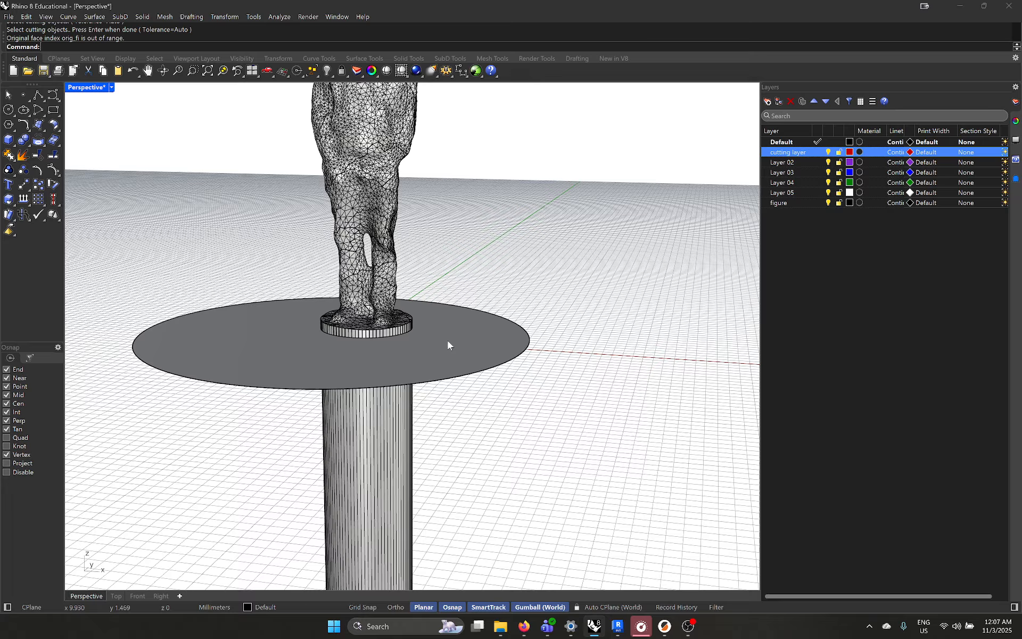
Remove the cutting disc and the column below it, keeping the figure on its thin round base.
{"action": "left_click", "coordinate": [454, 364]}
{"action": "key", "text": "ctrl+x"}
{"action": "left_click", "coordinate": [381, 376]}
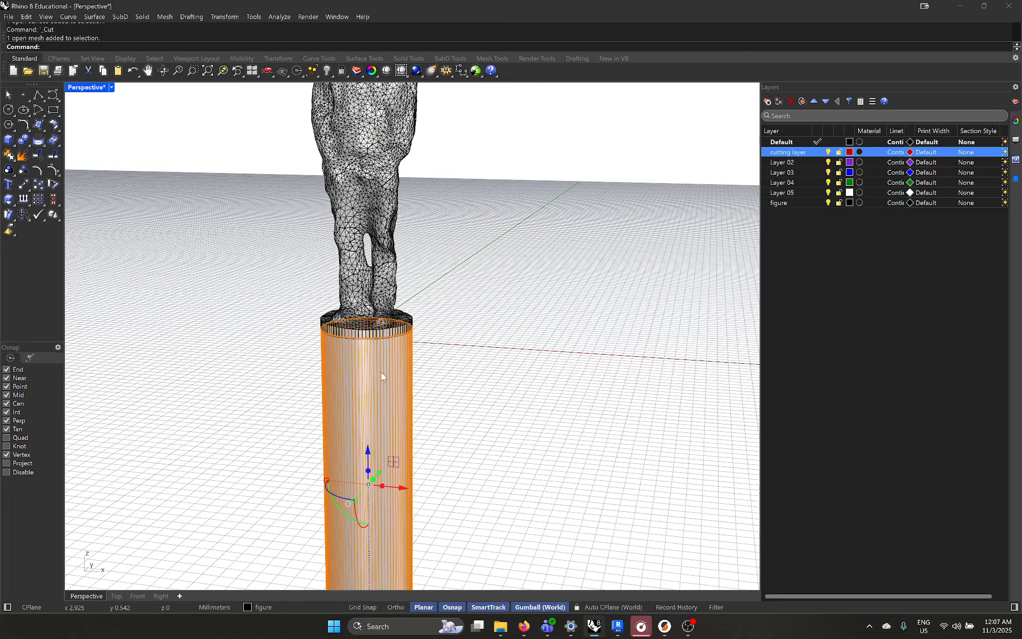
{"action": "key", "text": "ctrl+x"}
Assign the remaining figure mesh with its round base to the "figure" layer.
{"action": "left_click", "coordinate": [398, 293]}
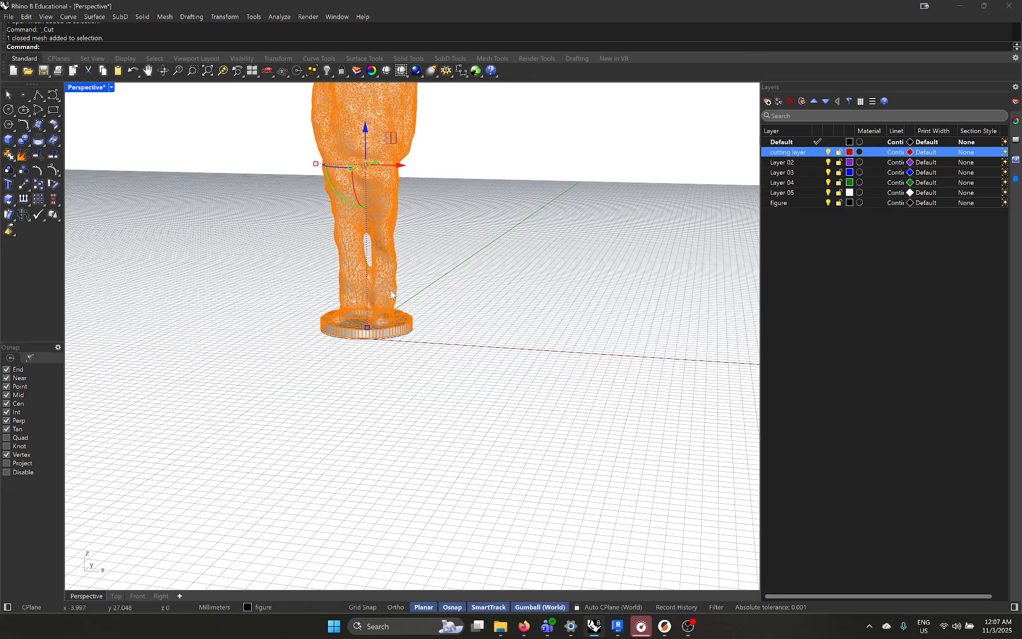
{"action": "right_click_drag", "start_coordinate": [374, 279], "coordinate": [378, 312]}
{"action": "scroll", "coordinate": [390, 372], "scroll_direction": "down", "scroll_amount": 5}
{"action": "left_click", "coordinate": [390, 372]}
{"action": "right_click_drag", "start_coordinate": [390, 373], "coordinate": [452, 361]}
{"action": "left_click", "coordinate": [445, 360]}
{"action": "scroll", "coordinate": [421, 305], "scroll_direction": "up", "scroll_amount": 3}
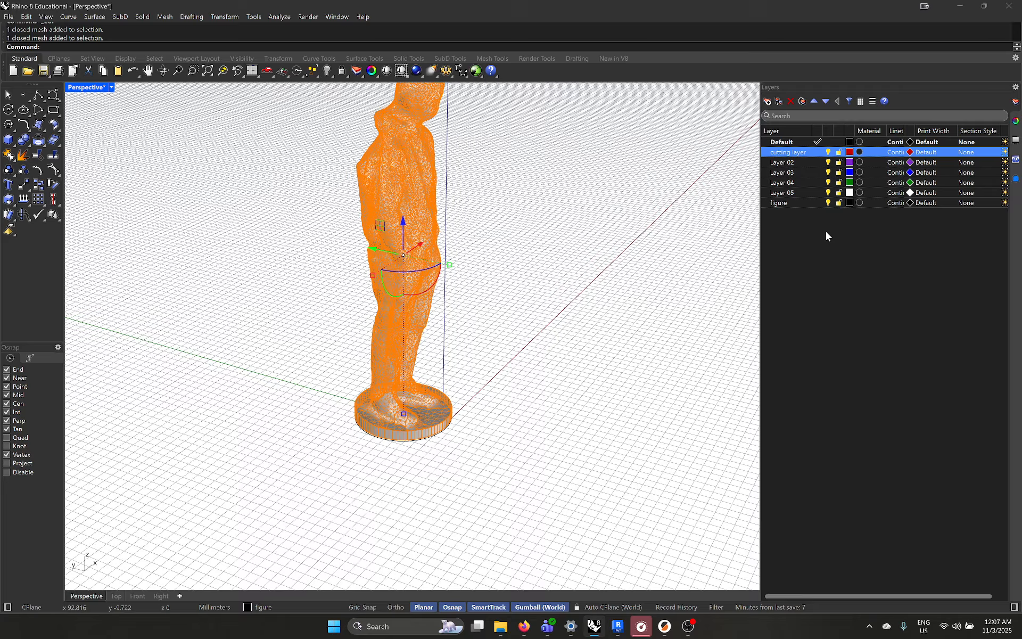
{"action": "right_click", "coordinate": [804, 203]}
{"action": "left_click", "coordinate": [846, 248]}
{"action": "left_click", "coordinate": [660, 331]}
Create a solid bounding box around the figure and its base with BoundingBox, using world coordinates.
{"action": "scroll", "coordinate": [457, 373], "scroll_direction": "down", "scroll_amount": 4}
{"action": "right_click_drag", "start_coordinate": [490, 372], "coordinate": [396, 341]}
{"action": "left_click", "coordinate": [391, 398]}
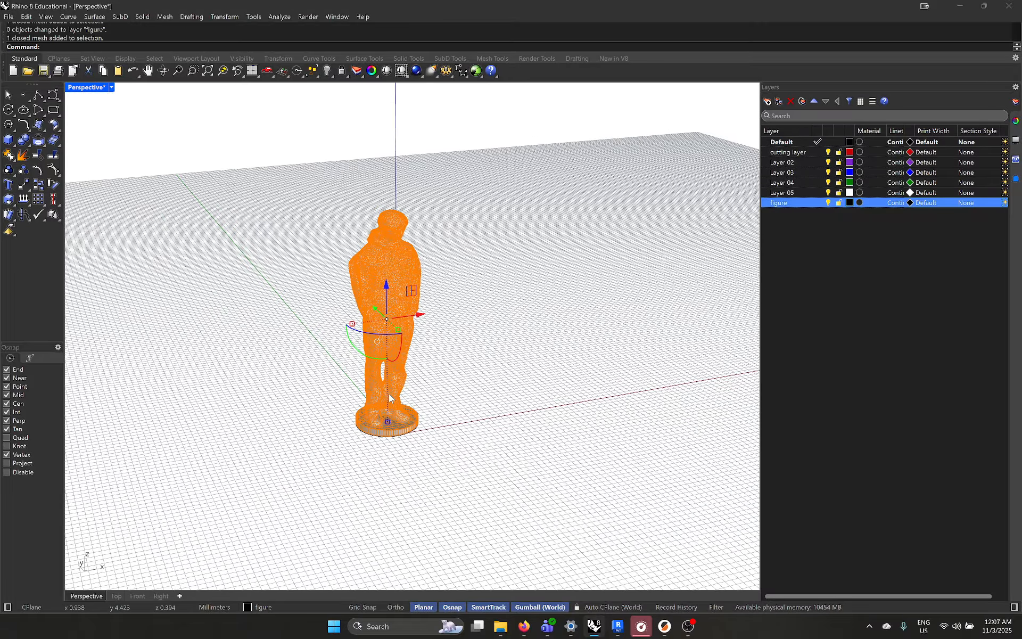
{"action": "key", "text": "Return"}
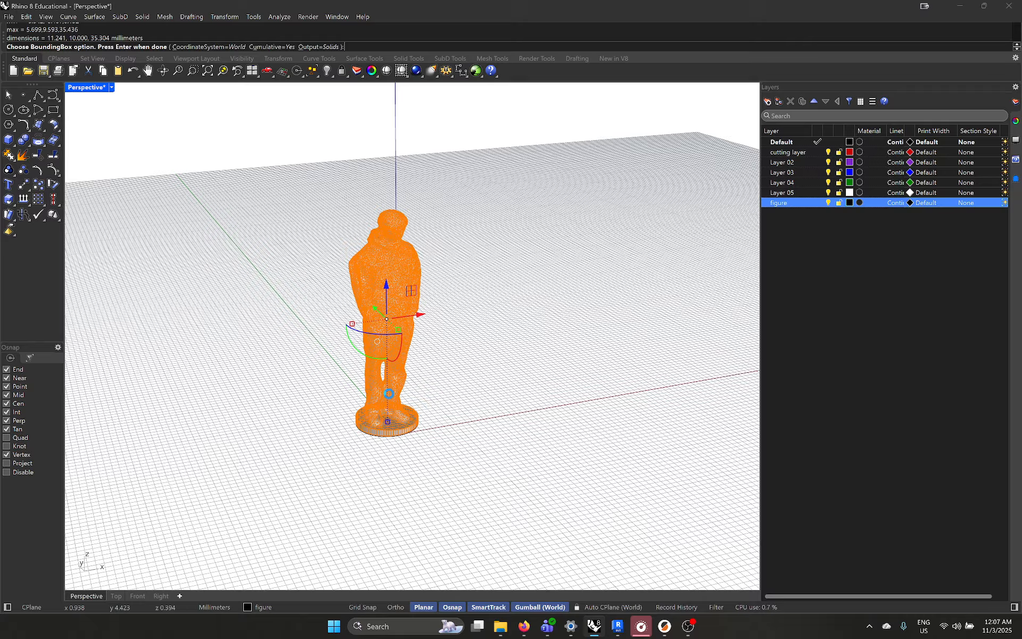
{"action": "key", "text": "Return"}
Finish the solid bounding box and measure its height and one bottom edge with Distance.
{"action": "key", "text": "Return"}
{"action": "left_click", "coordinate": [431, 429]}
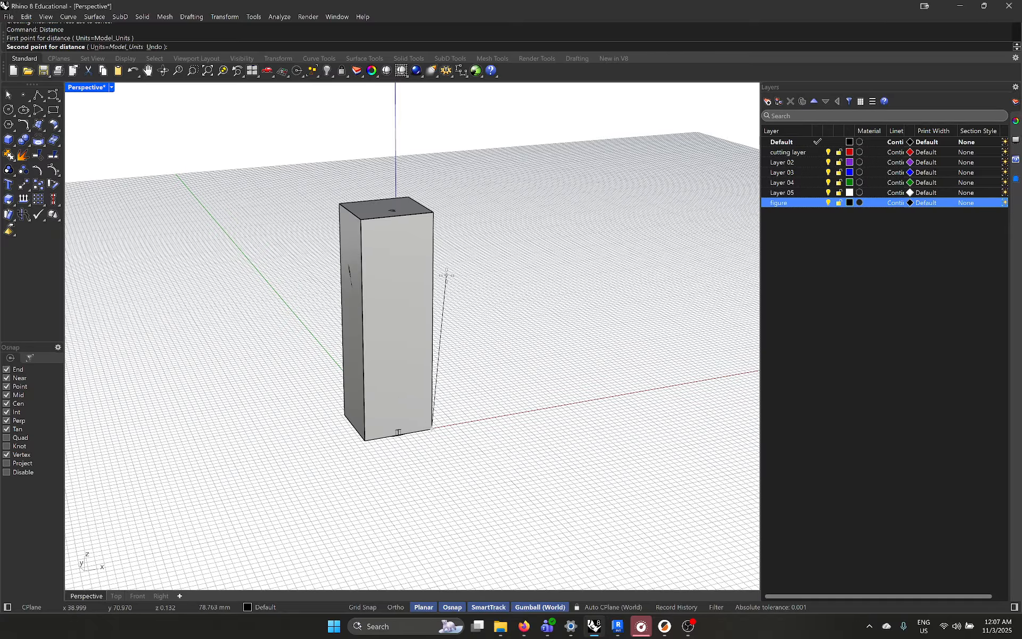
{"action": "left_click", "coordinate": [436, 216]}
{"action": "mouse_move", "coordinate": [434, 223]}
{"action": "right_mouse_down"}
{"action": "mouse_move", "coordinate": [444, 223]}
{"action": "mouse_move", "coordinate": [438, 239]}
{"action": "right_mouse_up"}
{"action": "key", "text": "Return"}
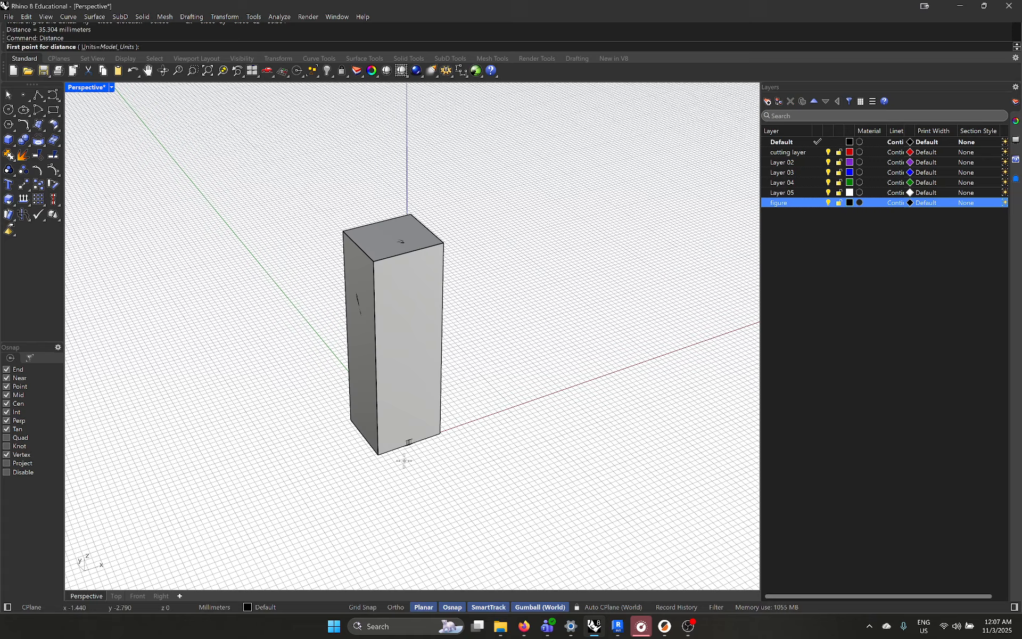
{"action": "left_click", "coordinate": [378, 454]}
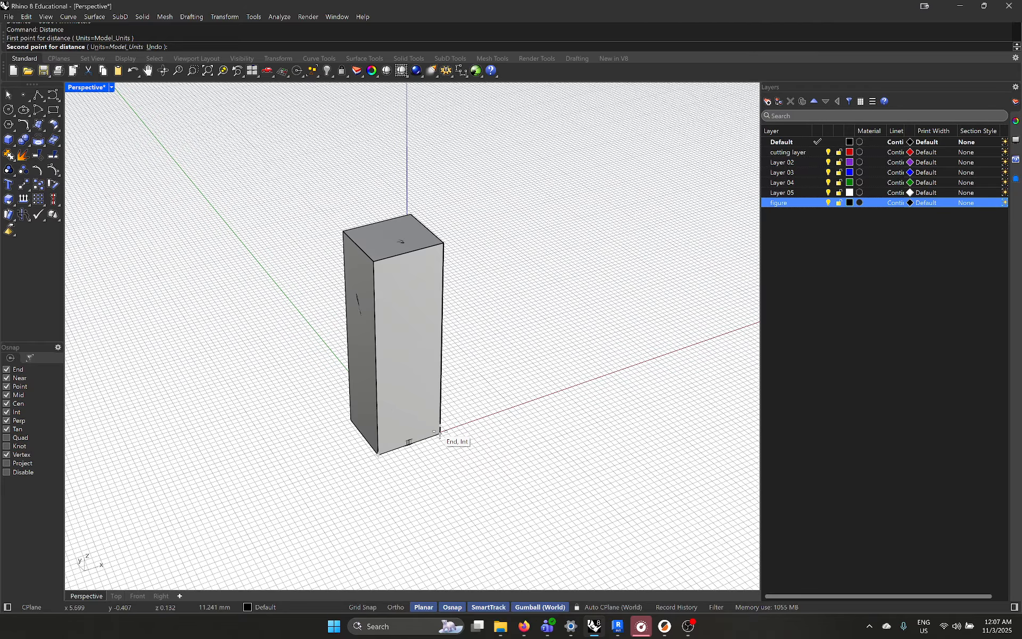
{"action": "left_click", "coordinate": [439, 434]}
Remove the bounding box from around the figure.
{"action": "right_click_drag", "start_coordinate": [405, 433], "coordinate": [433, 429]}
{"action": "left_click", "coordinate": [410, 353]}
{"action": "key", "text": "ctrl+x"}
Examine the figure's feet and its thin round base up close.
{"action": "scroll", "coordinate": [407, 439], "scroll_direction": "up", "scroll_amount": 4}
{"action": "scroll", "coordinate": [396, 424], "scroll_direction": "up", "scroll_amount": 8}
{"action": "scroll", "coordinate": [359, 412], "scroll_direction": "down", "scroll_amount": 6}
{"action": "scroll", "coordinate": [417, 444], "scroll_direction": "down", "scroll_amount": 4}
{"action": "scroll", "coordinate": [422, 446], "scroll_direction": "up", "scroll_amount": 8}
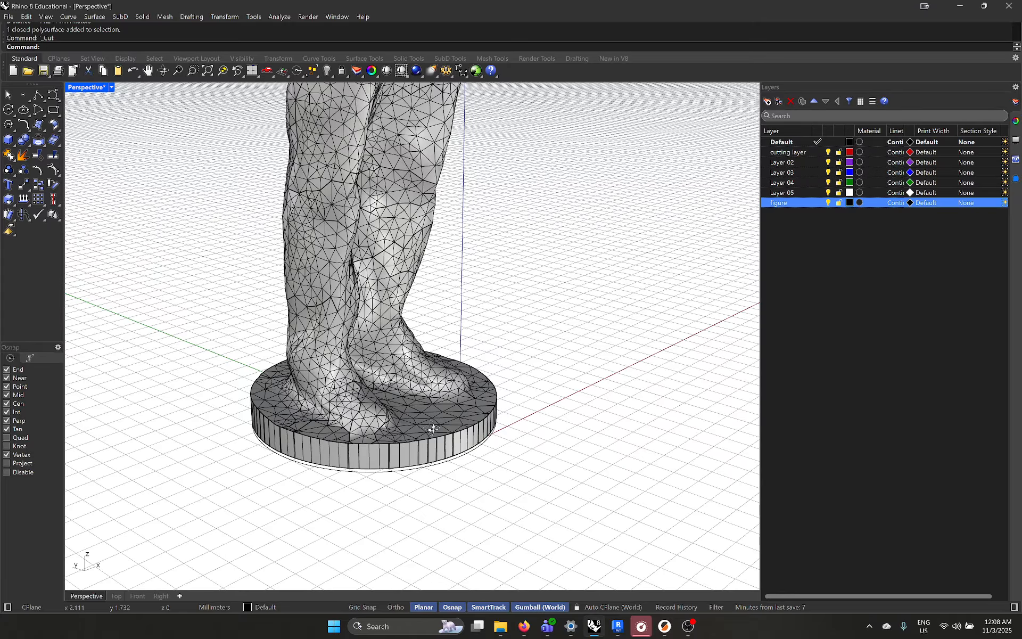
{"action": "scroll", "coordinate": [421, 427], "scroll_direction": "down", "scroll_amount": 8}
{"action": "right_click_drag", "start_coordinate": [422, 427], "coordinate": [410, 421]}
{"action": "scroll", "coordinate": [410, 421], "scroll_direction": "up", "scroll_amount": 2}
Select the figure mesh with its round base and start exporting only the selection.
{"action": "left_click", "coordinate": [410, 422]}
{"action": "scroll", "coordinate": [354, 341], "scroll_direction": "up", "scroll_amount": 4}
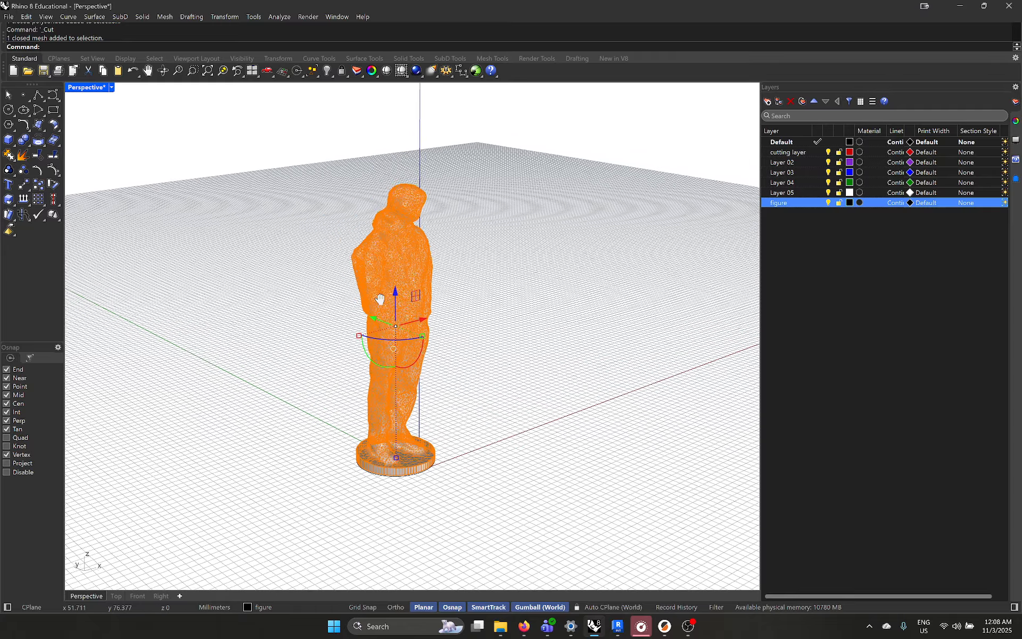
{"action": "right_click_drag", "start_coordinate": [350, 313], "coordinate": [349, 313], "text": "shift"}
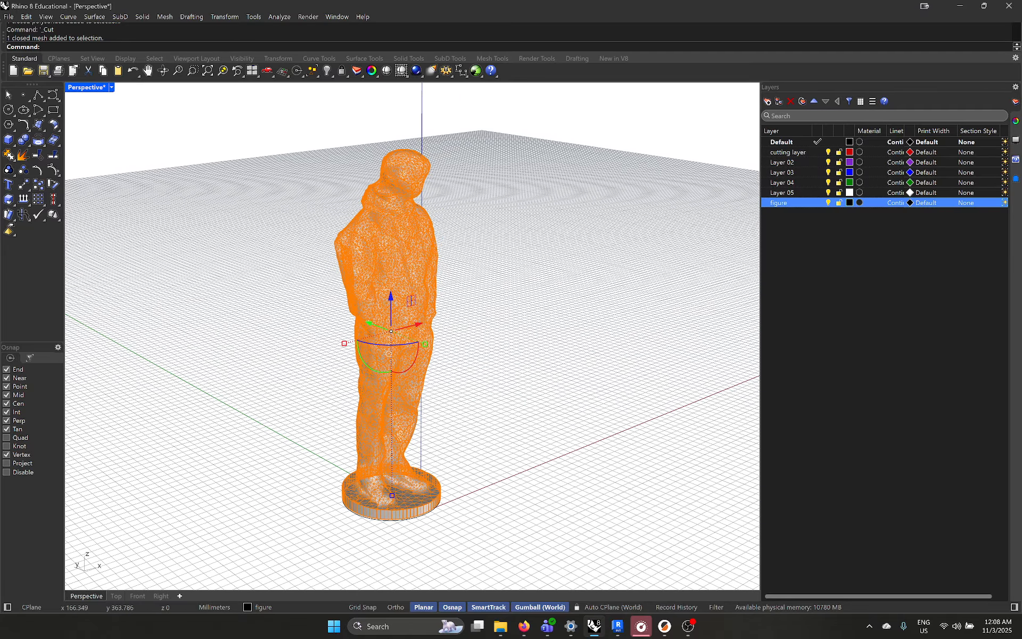
{"action": "left_click", "coordinate": [8, 18]}
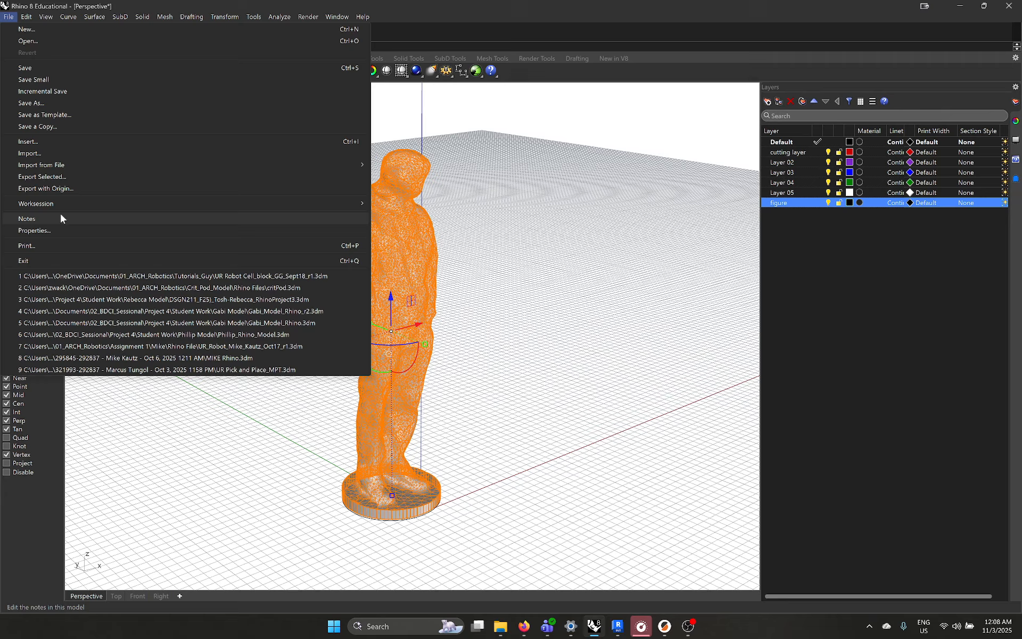
{"action": "left_click", "coordinate": [57, 179]}
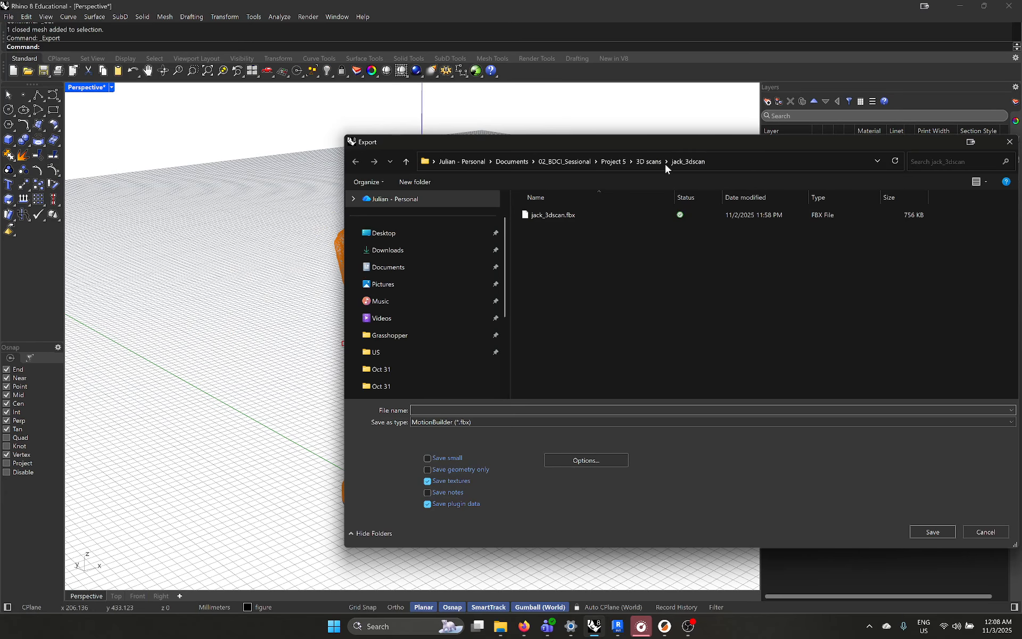
{"action": "left_click", "coordinate": [648, 161]}
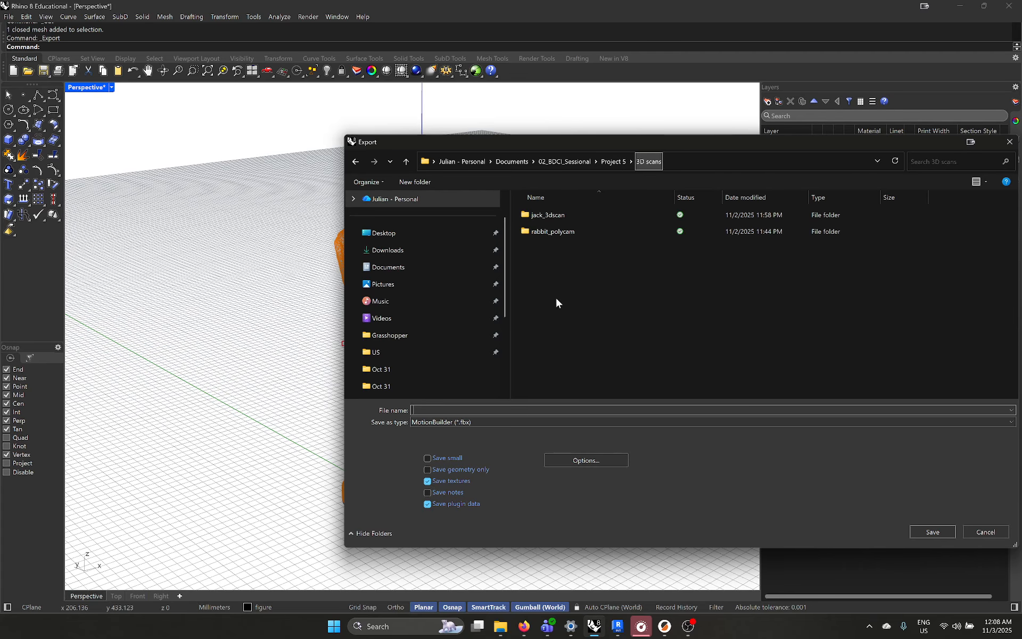
{"action": "right_click", "coordinate": [575, 276]}
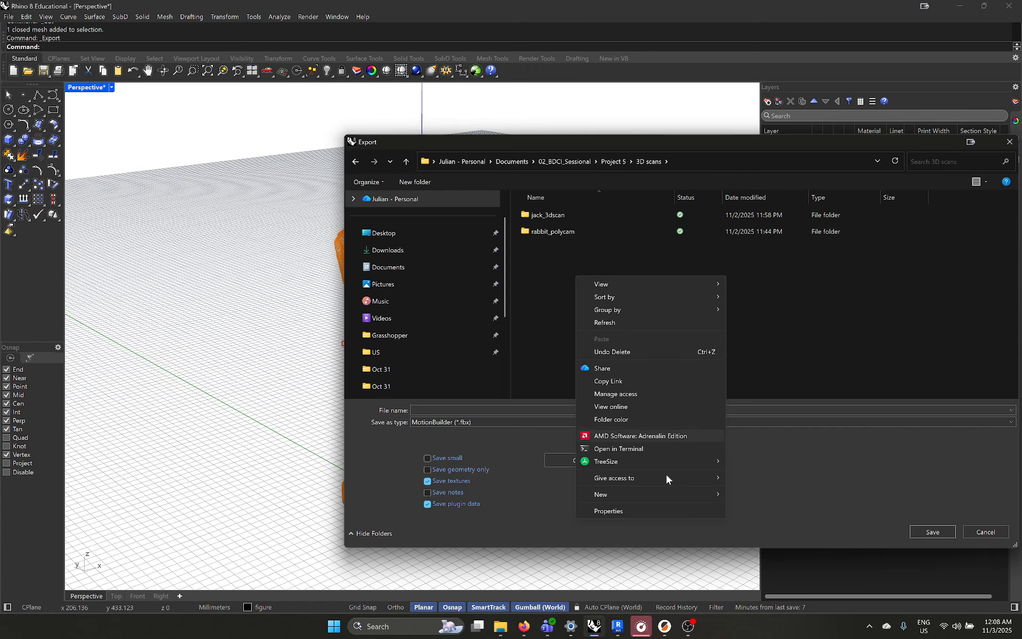
{"action": "mouse_move", "coordinate": [652, 494]}
{"action": "left_click", "coordinate": [752, 495]}
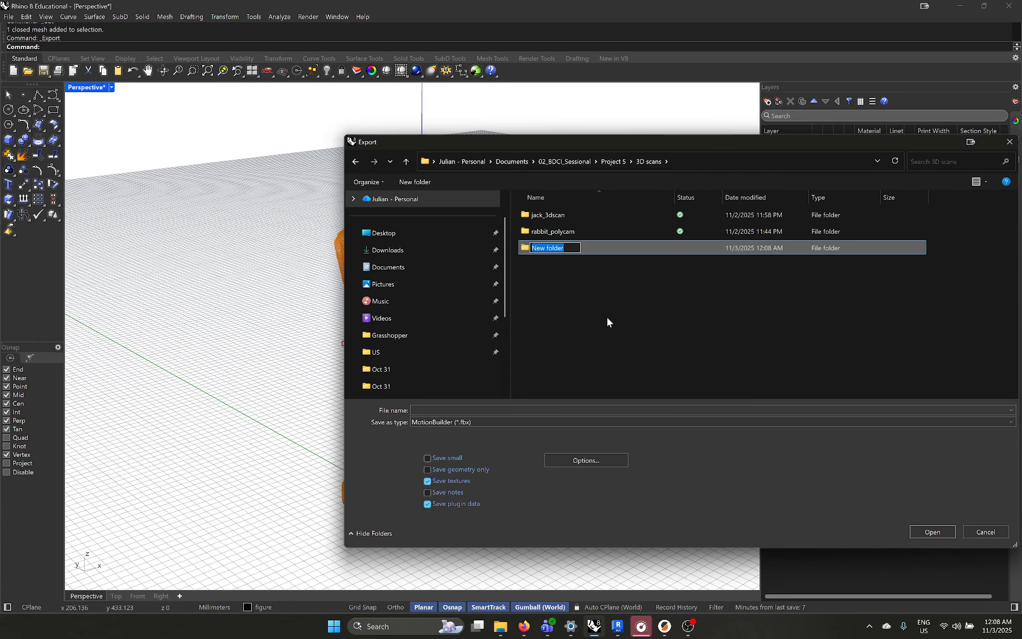
Create a folder named "STL exports" inside the Project 5 folder and open it as the export location.
{"action": "left_click", "coordinate": [611, 162]}
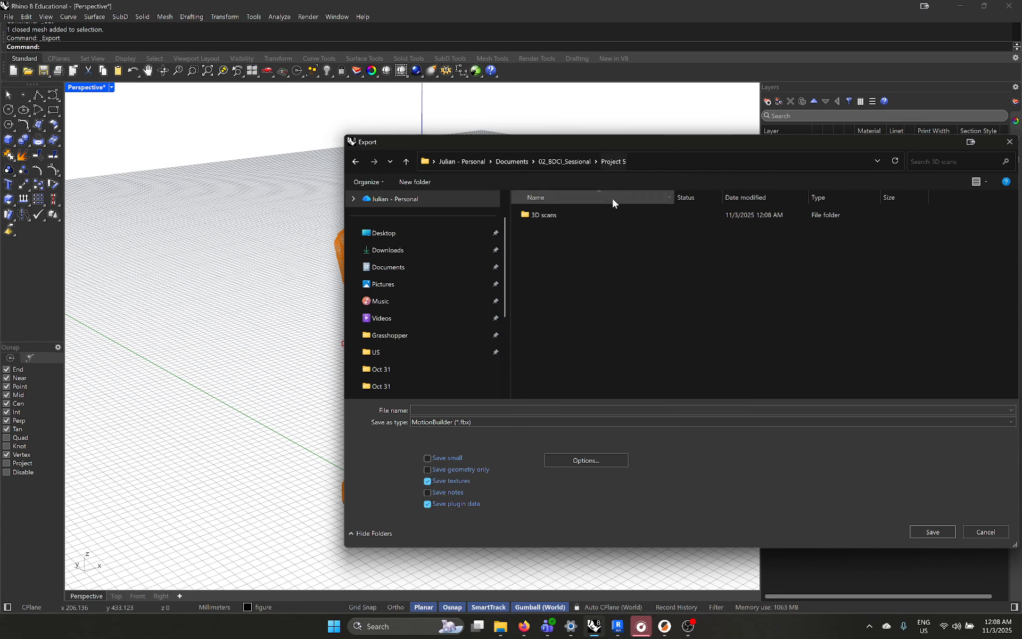
{"action": "right_click", "coordinate": [595, 243]}
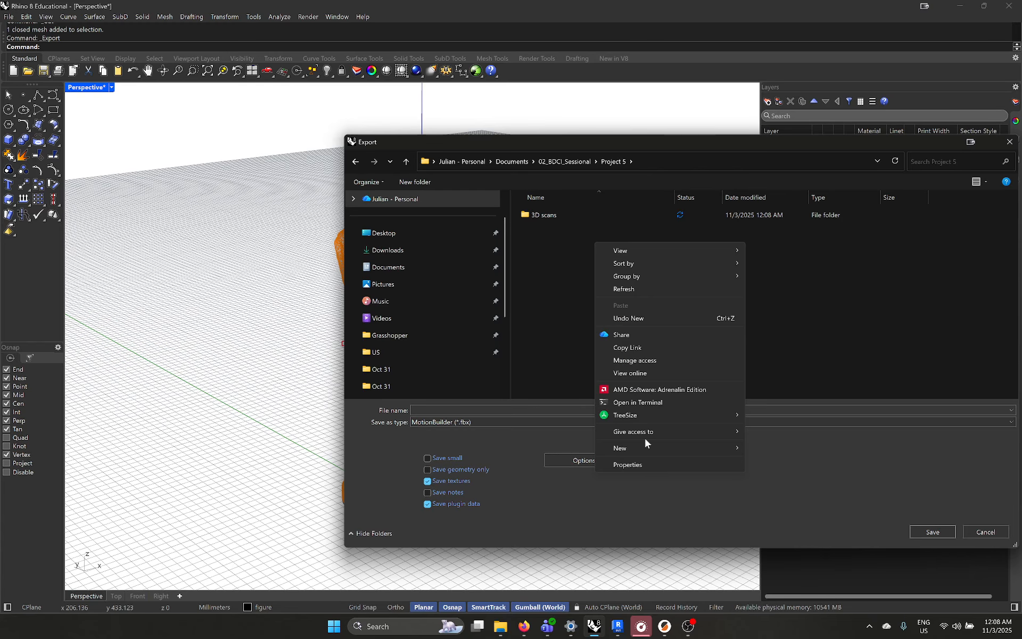
{"action": "mouse_move", "coordinate": [643, 447]}
{"action": "left_click", "coordinate": [766, 459]}
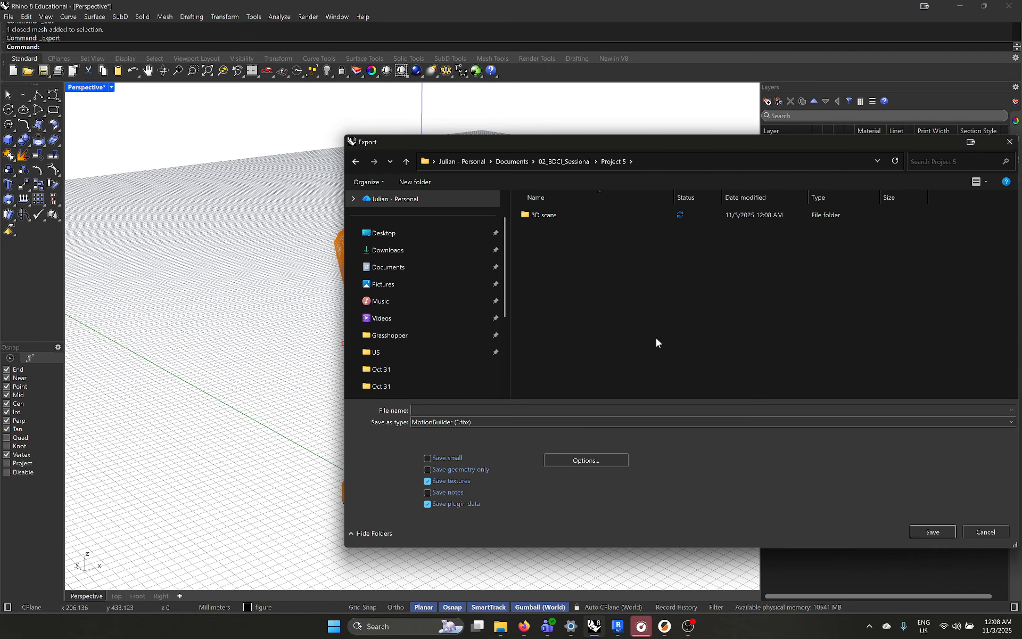
{"action": "left_click", "coordinate": [638, 419]}
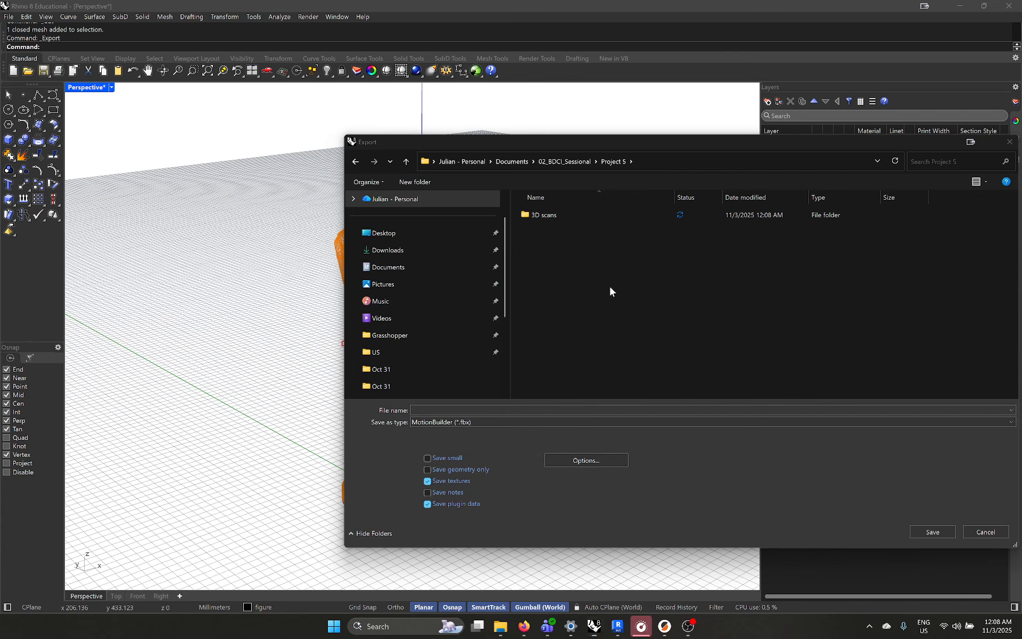
{"action": "right_click", "coordinate": [600, 255]}
{"action": "mouse_move", "coordinate": [653, 460]}
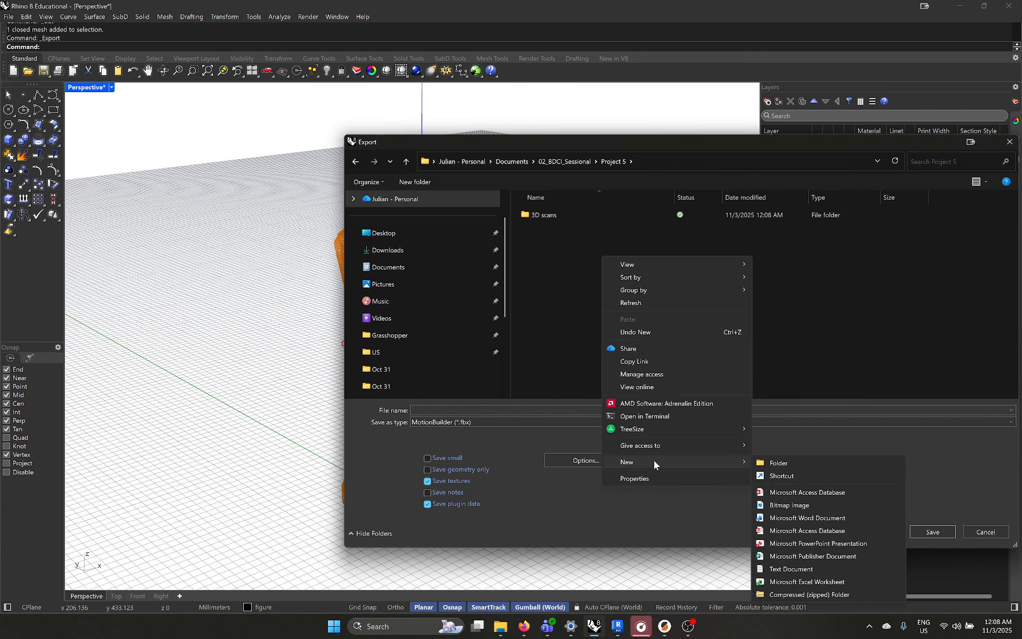
{"action": "left_click", "coordinate": [795, 464]}
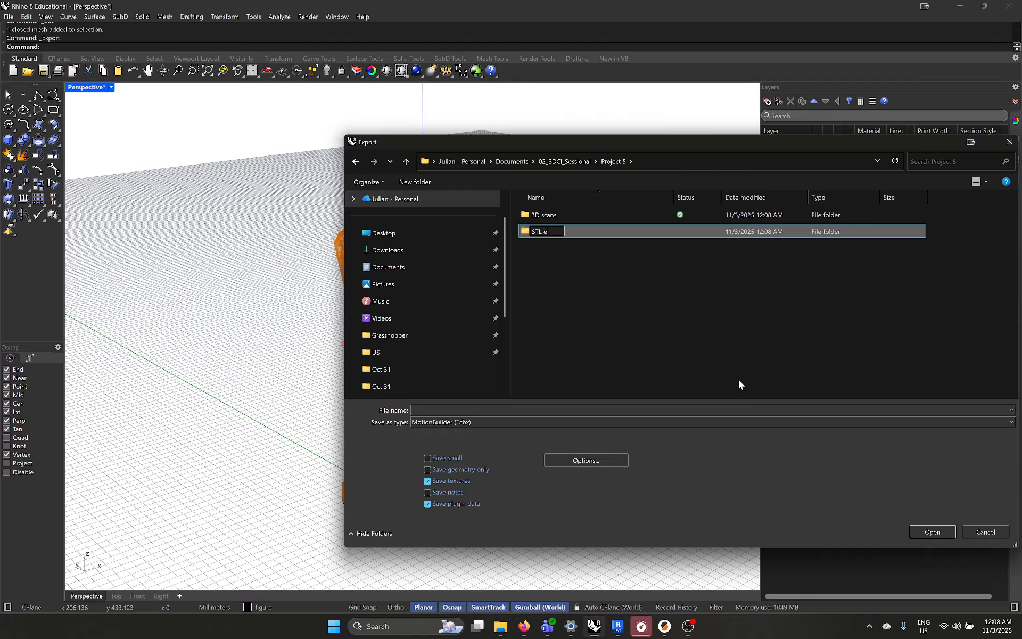
{"action": "left_click", "coordinate": [571, 236]}
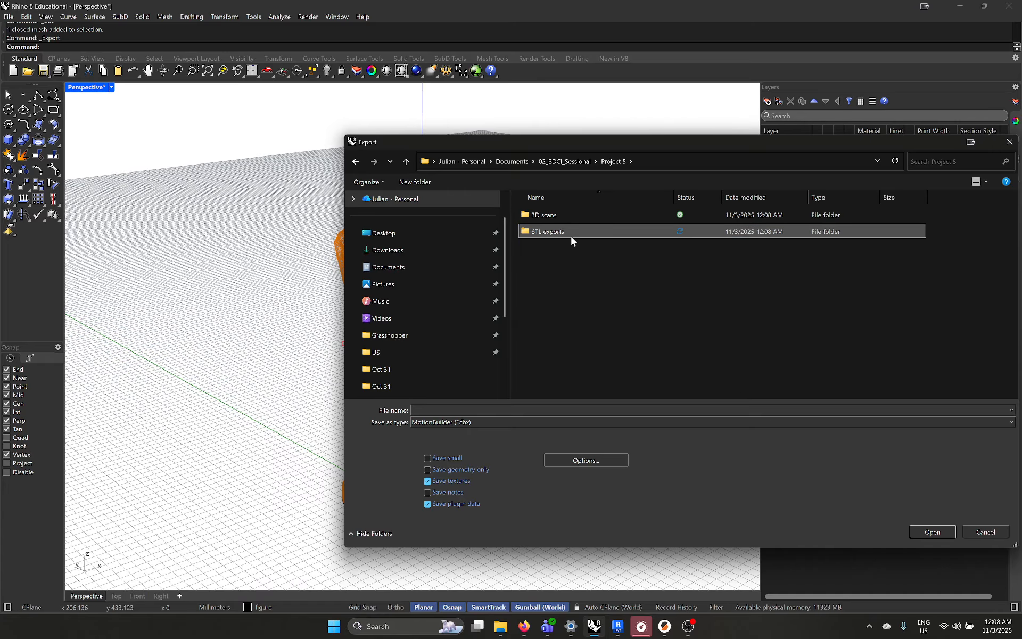
{"action": "double_click", "coordinate": [570, 234]}
Export the figure in STL (Stereolithography) format as "jack_3Dscan_figure", using the Binary file type.
{"action": "left_click", "coordinate": [458, 422]}
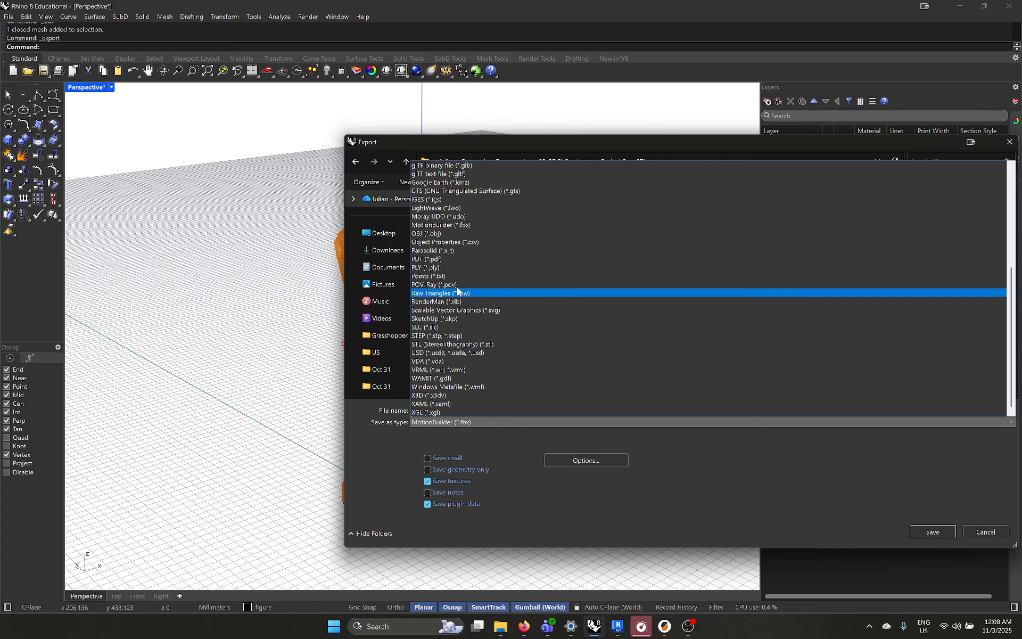
{"action": "left_click", "coordinate": [468, 344]}
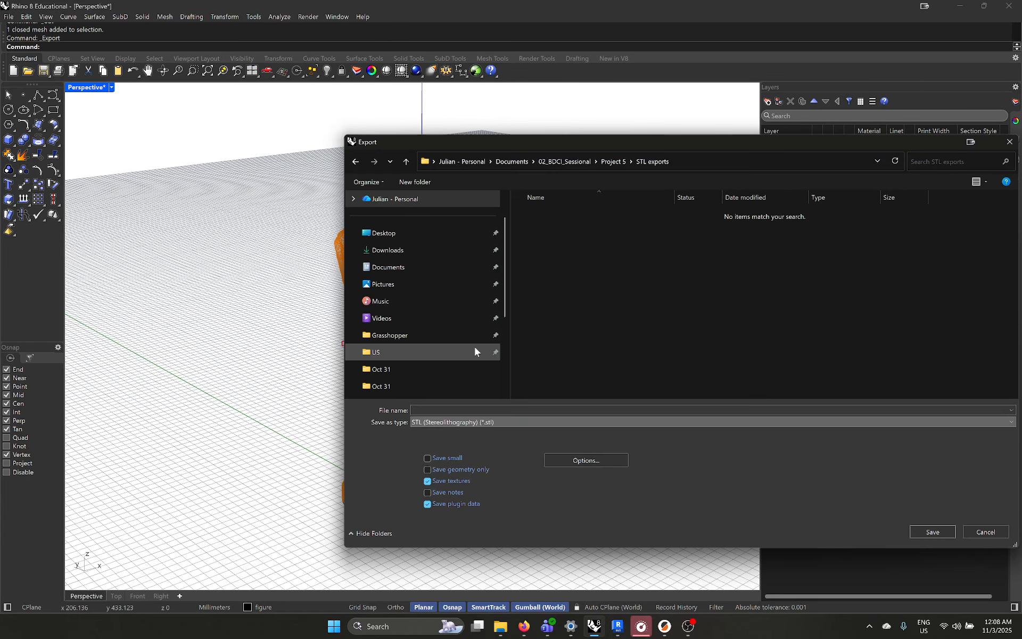
{"action": "left_click", "coordinate": [461, 410]}
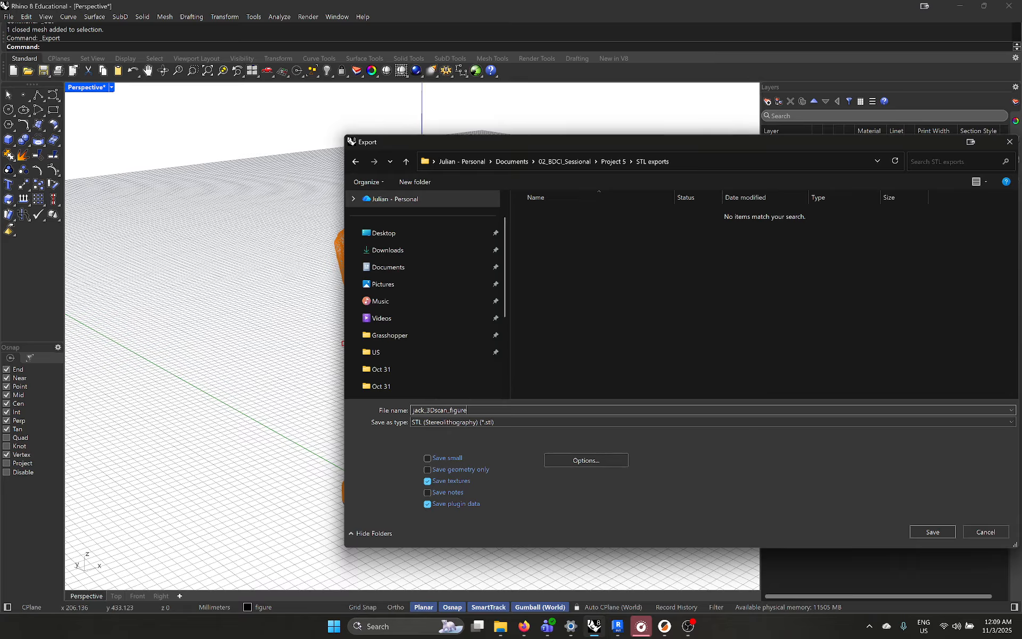
{"action": "key", "text": "Return"}
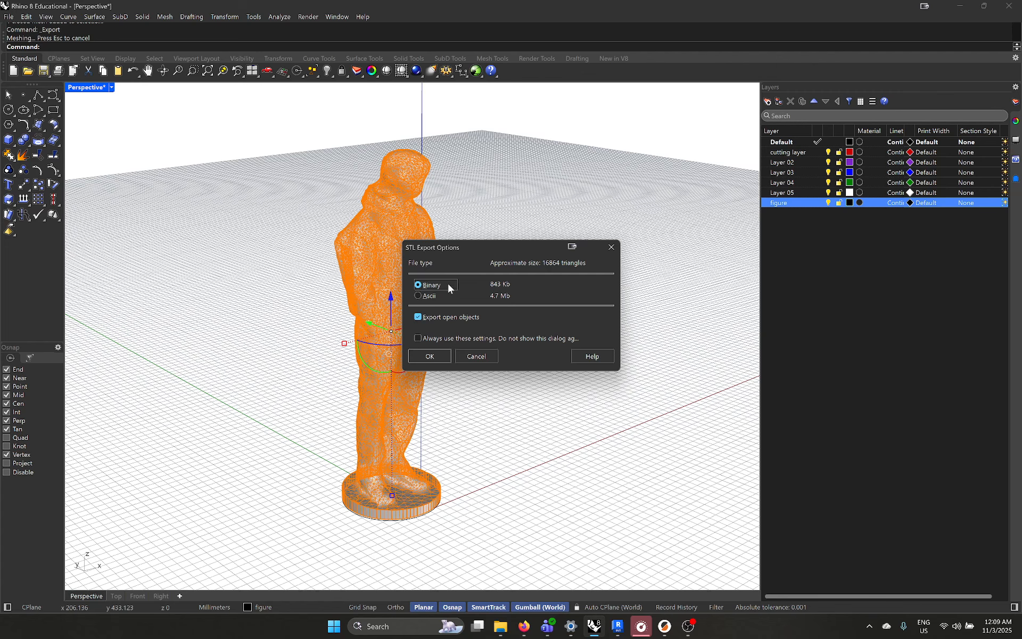
{"action": "left_click", "coordinate": [427, 356]}
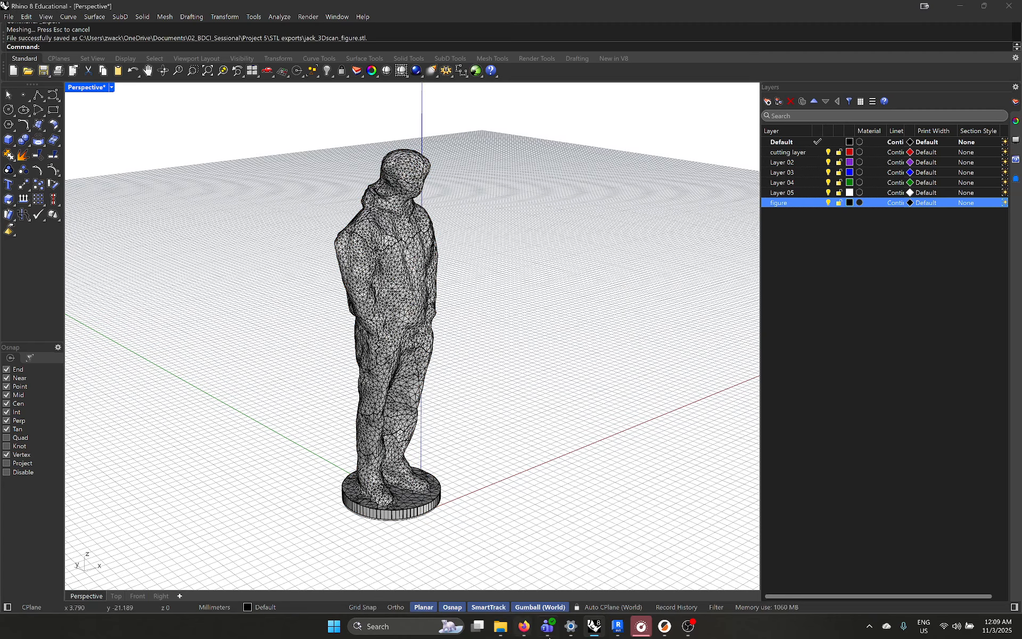
Switch to PrusaSlicer and bring up the Project 5 folder window in front of it.
{"action": "mouse_move", "coordinate": [669, 634]}
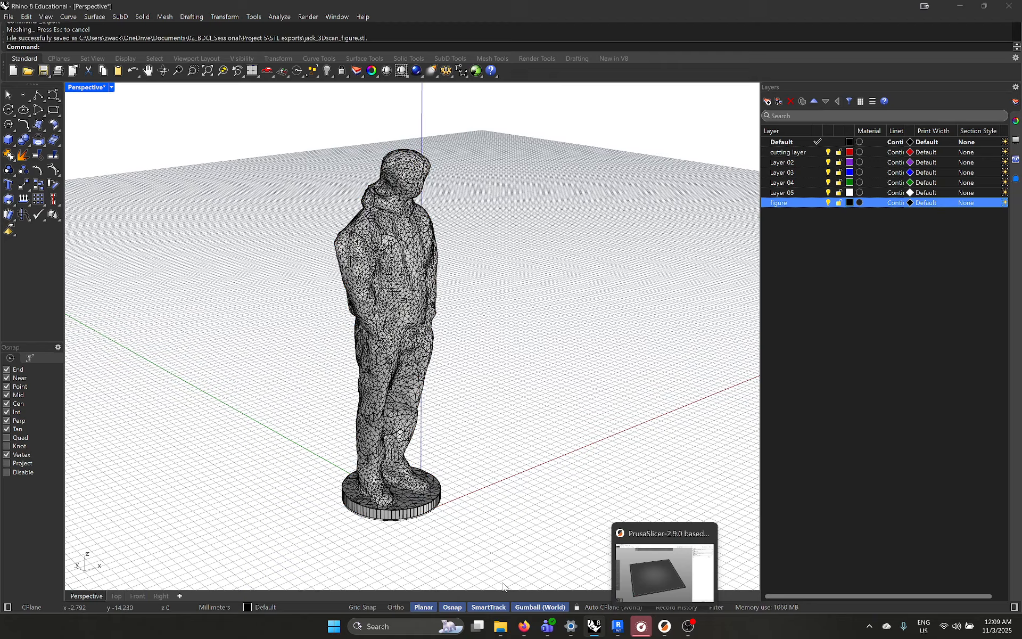
{"action": "mouse_move", "coordinate": [500, 633]}
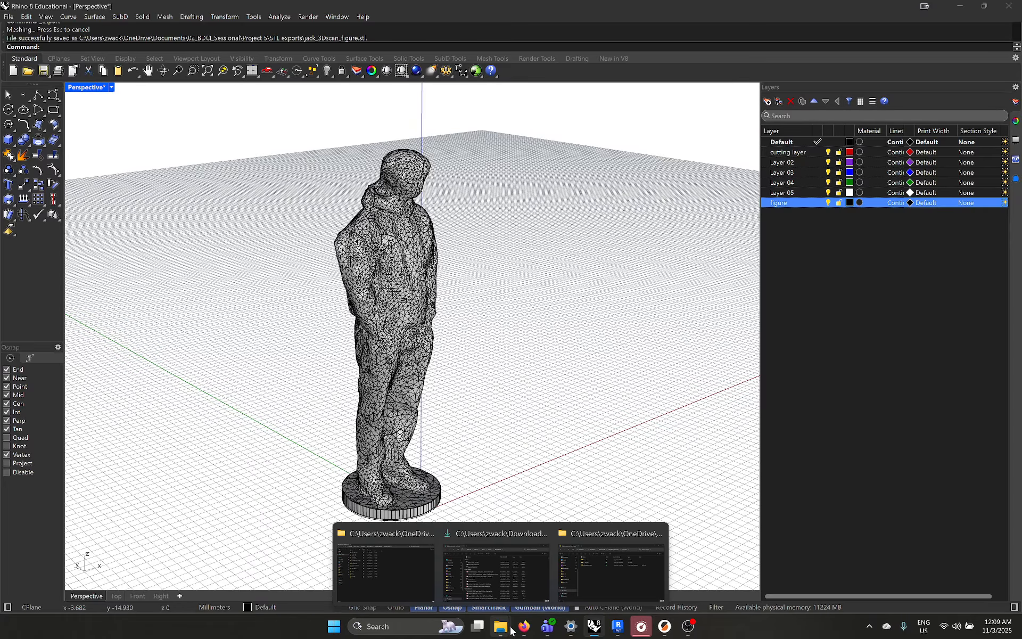
{"action": "left_click", "coordinate": [668, 631]}
{"action": "left_click_drag", "start_coordinate": [517, 438], "coordinate": [460, 454]}
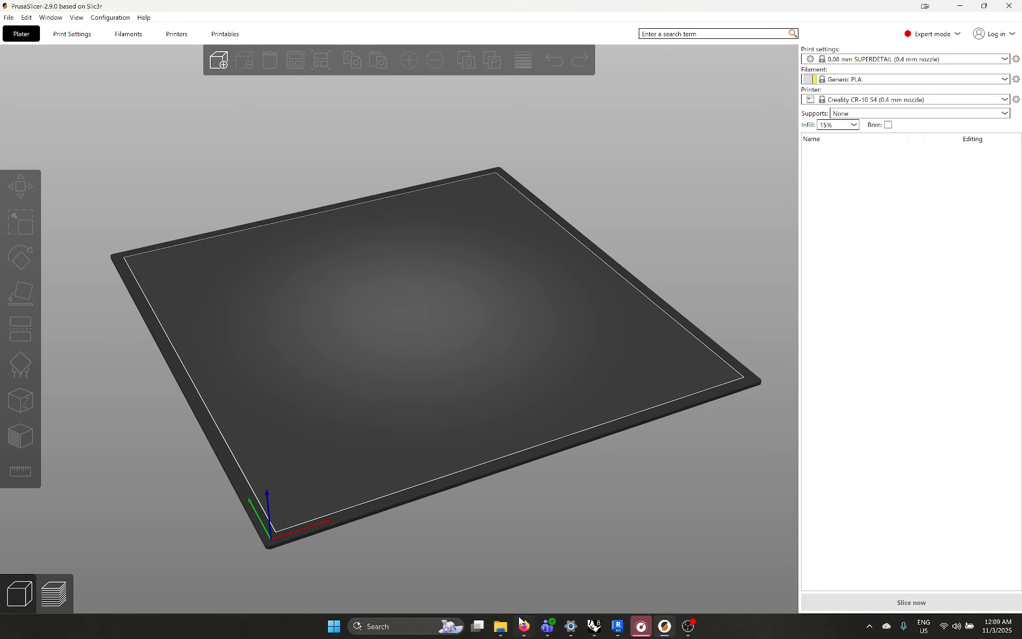
{"action": "mouse_move", "coordinate": [525, 624]}
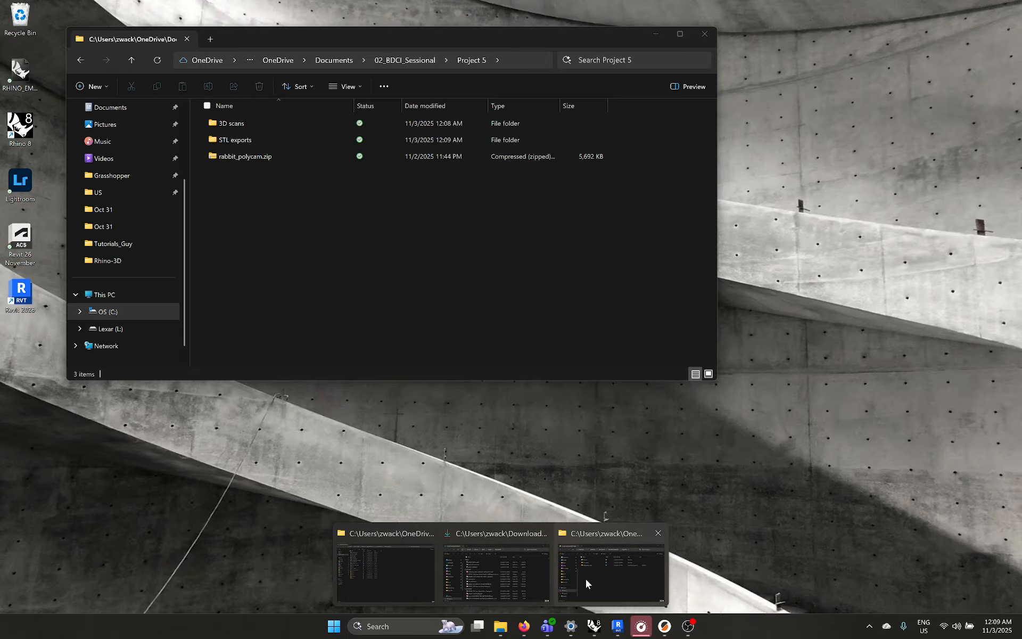
{"action": "left_click", "coordinate": [586, 577]}
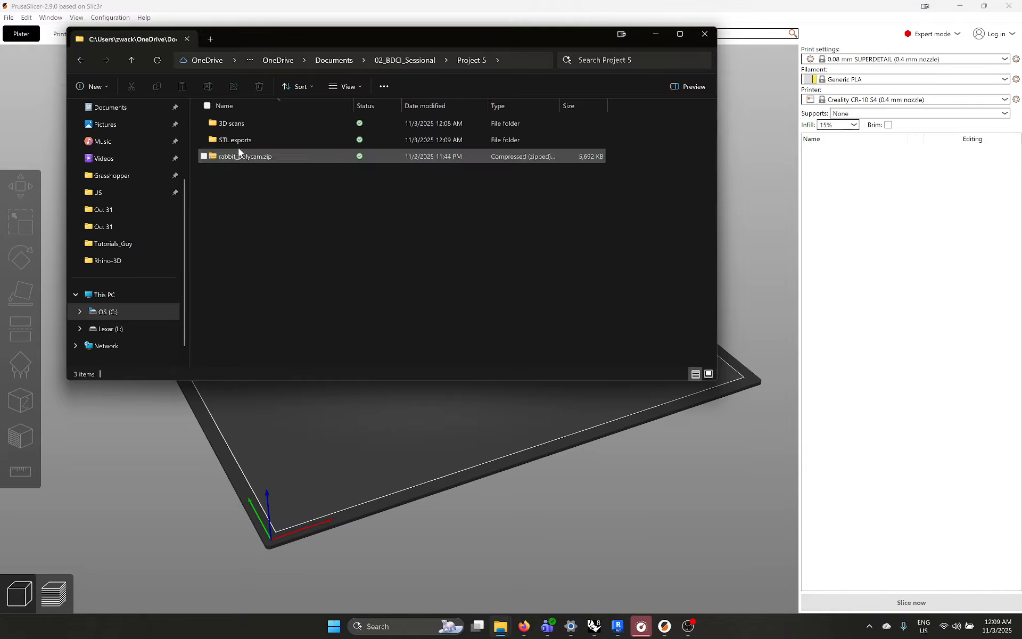
Load jack_3Dscan_figure.stl from the STL exports folder onto the PrusaSlicer print bed.
{"action": "double_click", "coordinate": [255, 138]}
{"action": "left_click", "coordinate": [257, 125]}
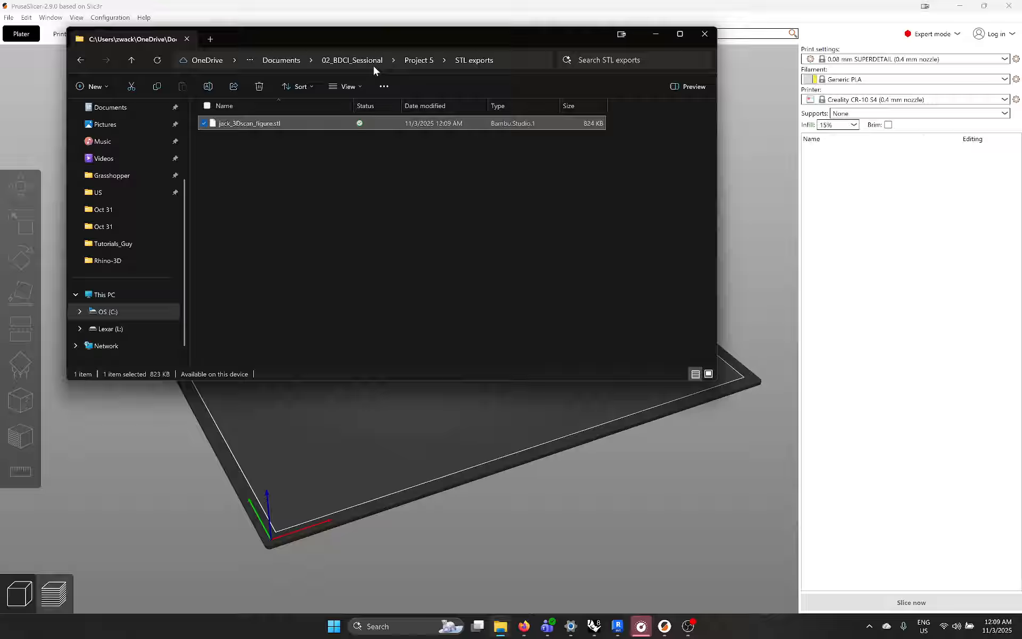
{"action": "left_click_drag", "start_coordinate": [356, 42], "coordinate": [471, 373]}
{"action": "left_click_drag", "start_coordinate": [369, 459], "coordinate": [385, 310]}
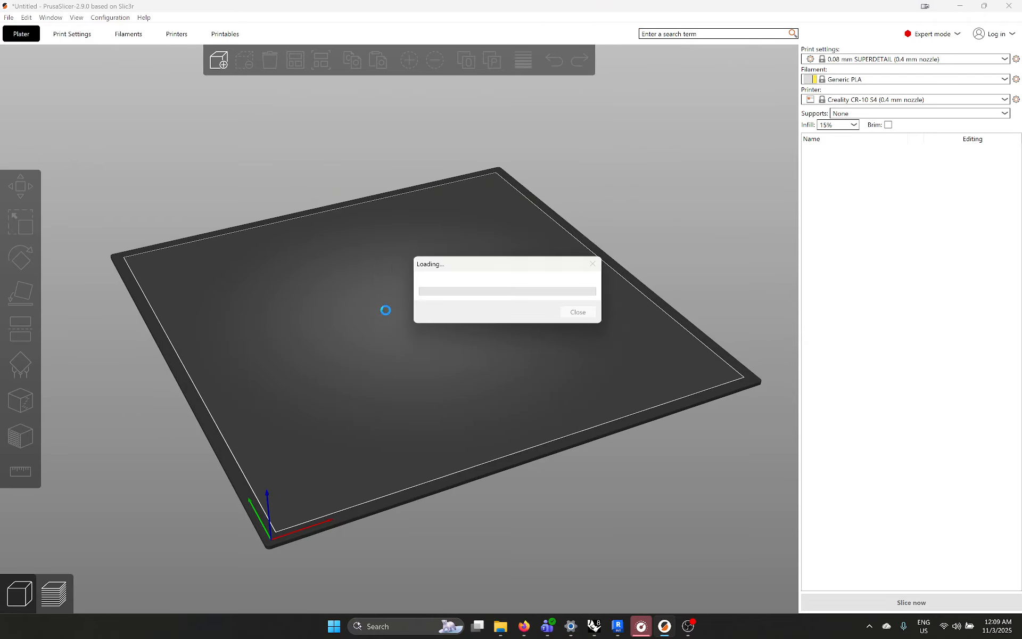
{"action": "left_click", "coordinate": [446, 322]}
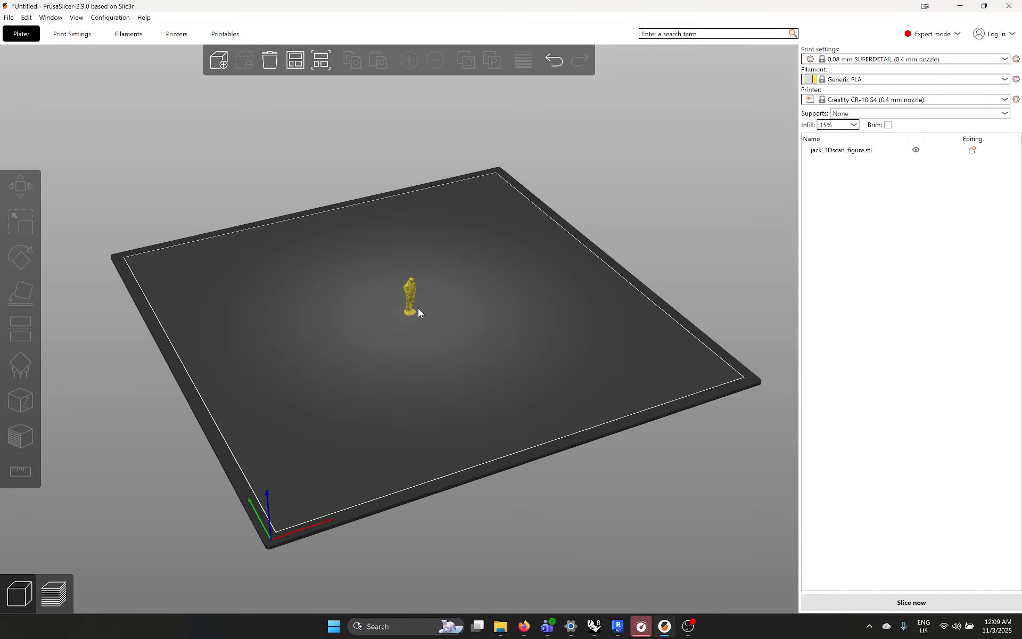
Slice the loaded figure and inspect its layer preview on the print bed.
{"action": "scroll", "coordinate": [412, 383], "scroll_direction": "up", "scroll_amount": 2}
{"action": "mouse_move", "coordinate": [415, 379]}
{"action": "left_mouse_down"}
{"action": "mouse_move", "coordinate": [423, 367]}
{"action": "mouse_move", "coordinate": [402, 406]}
{"action": "mouse_move", "coordinate": [412, 396]}
{"action": "left_mouse_up"}
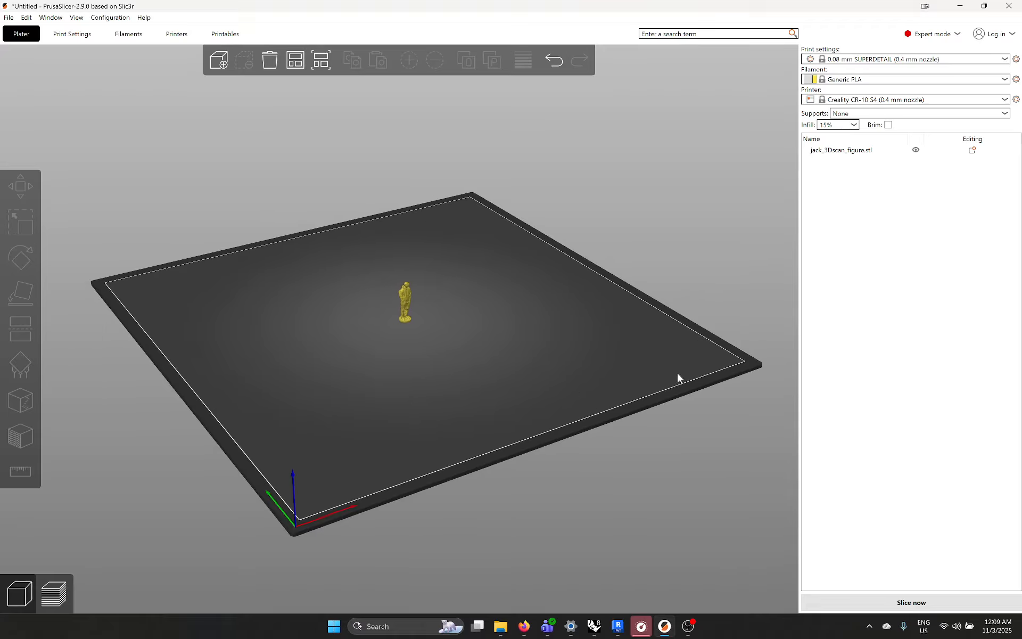
{"action": "left_click_drag", "start_coordinate": [648, 297], "coordinate": [612, 372]}
{"action": "left_click", "coordinate": [911, 602]}
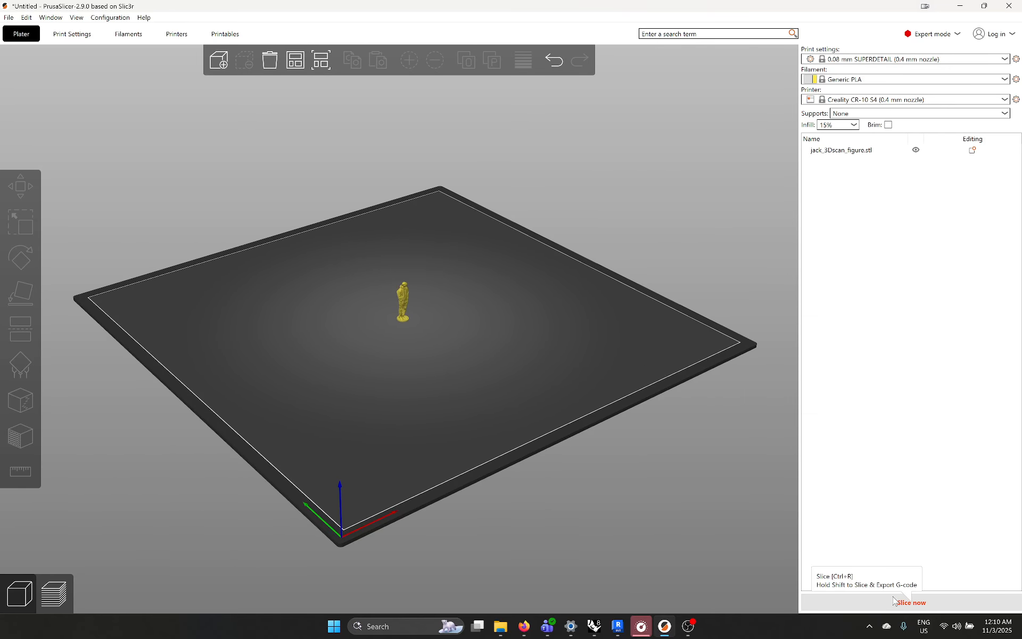
{"action": "scroll", "coordinate": [431, 315], "scroll_direction": "up", "scroll_amount": 10}
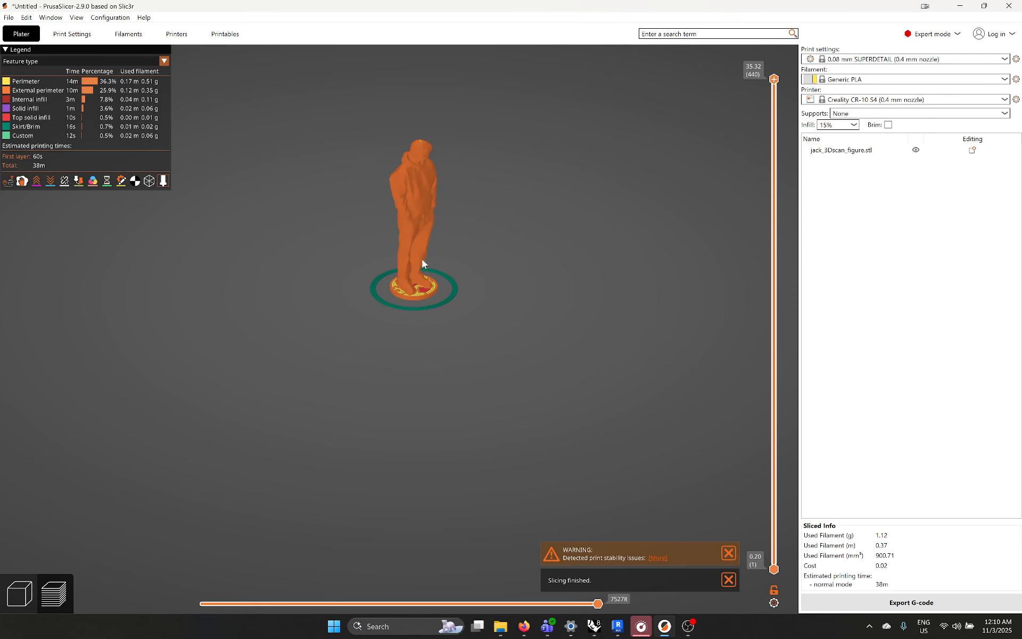
{"action": "scroll", "coordinate": [464, 336], "scroll_direction": "down", "scroll_amount": 10}
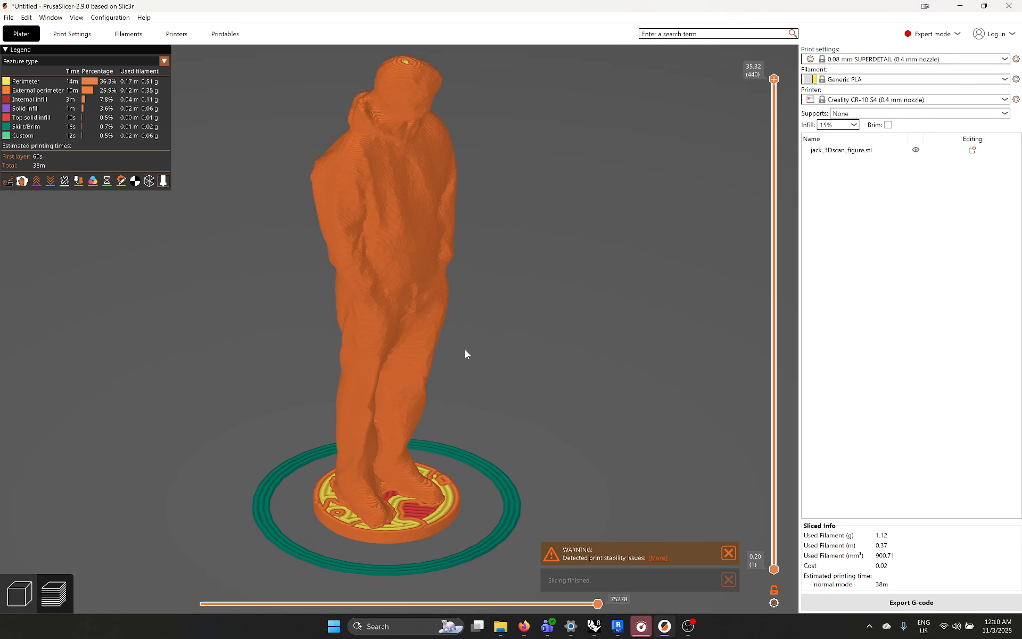
Examine the sliced figure's layer preview on the print bed from several angles and distances.
{"action": "left_click_drag", "start_coordinate": [770, 84], "coordinate": [709, 69]}
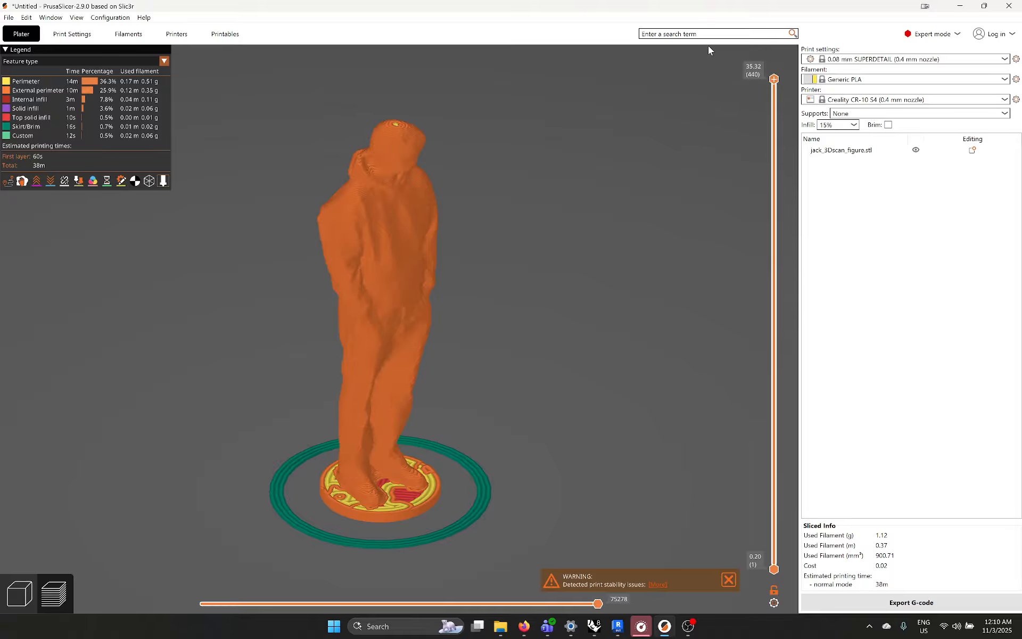
{"action": "left_click_drag", "start_coordinate": [611, 239], "coordinate": [604, 229]}
{"action": "scroll", "coordinate": [575, 237], "scroll_direction": "down", "scroll_amount": 9}
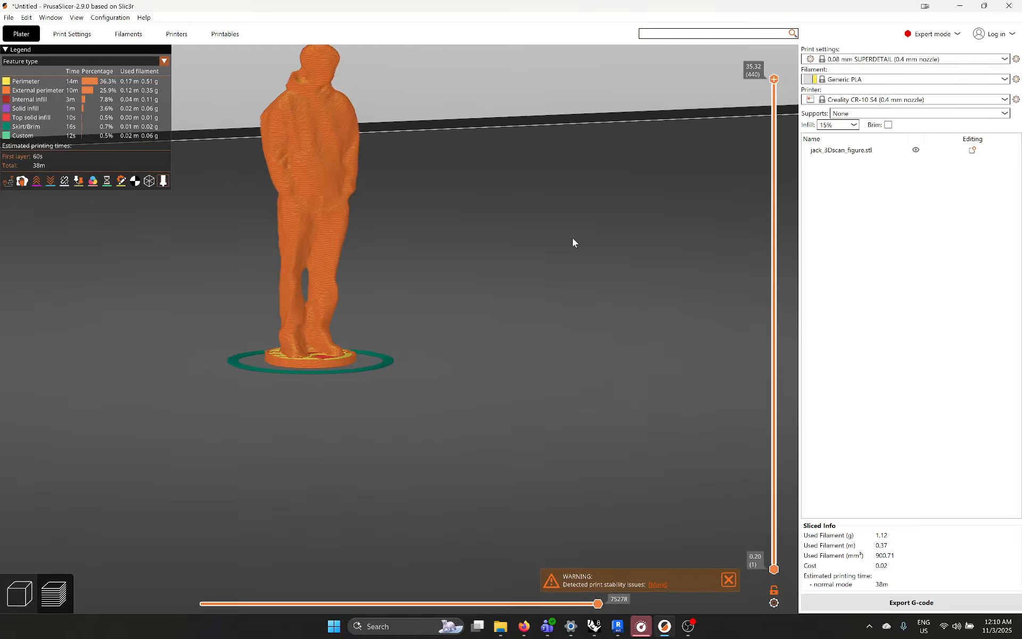
{"action": "scroll", "coordinate": [548, 272], "scroll_direction": "down", "scroll_amount": 5}
{"action": "left_click_drag", "start_coordinate": [543, 270], "coordinate": [495, 319]}
{"action": "scroll", "coordinate": [500, 302], "scroll_direction": "down", "scroll_amount": 6}
{"action": "scroll", "coordinate": [436, 346], "scroll_direction": "up", "scroll_amount": 5}
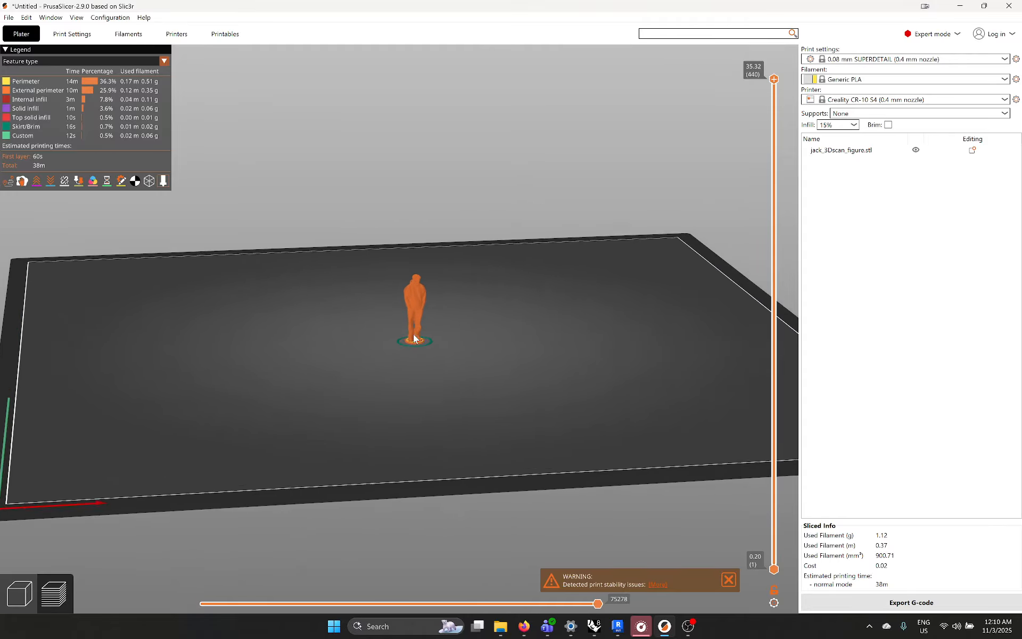
{"action": "scroll", "coordinate": [433, 350], "scroll_direction": "up", "scroll_amount": 5}
{"action": "scroll", "coordinate": [420, 378], "scroll_direction": "down", "scroll_amount": 2}
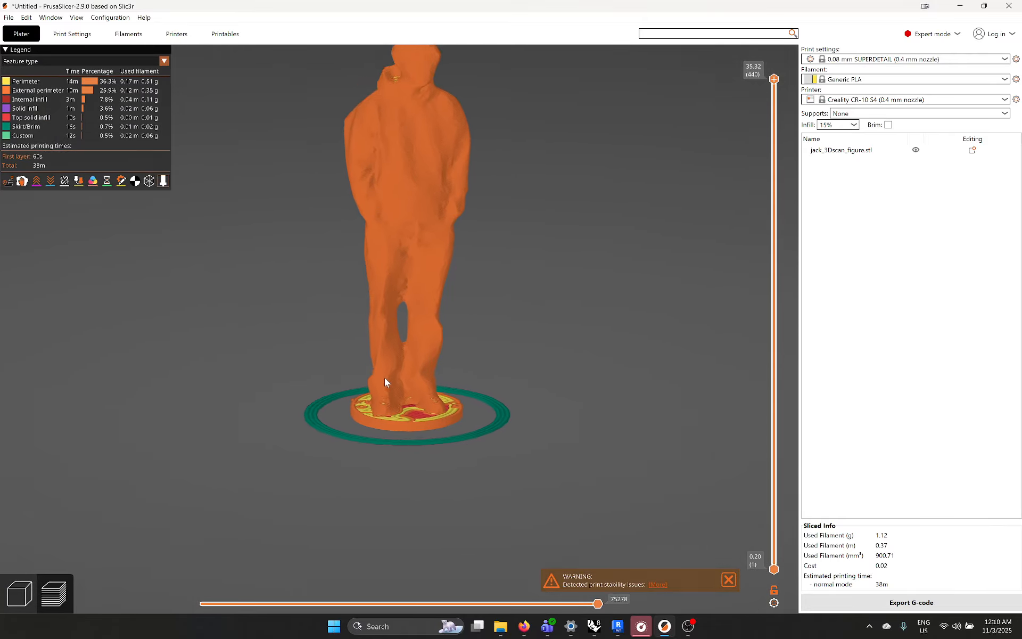
{"action": "left_click_drag", "start_coordinate": [494, 334], "coordinate": [493, 353]}
{"action": "left_click_drag", "start_coordinate": [493, 348], "coordinate": [492, 344]}
{"action": "right_click_drag", "start_coordinate": [493, 367], "coordinate": [459, 331]}
Switch to Rhino and draw a circle about 39 mm in diameter centred near the front edge of the figure's base.
{"action": "left_click", "coordinate": [593, 626]}
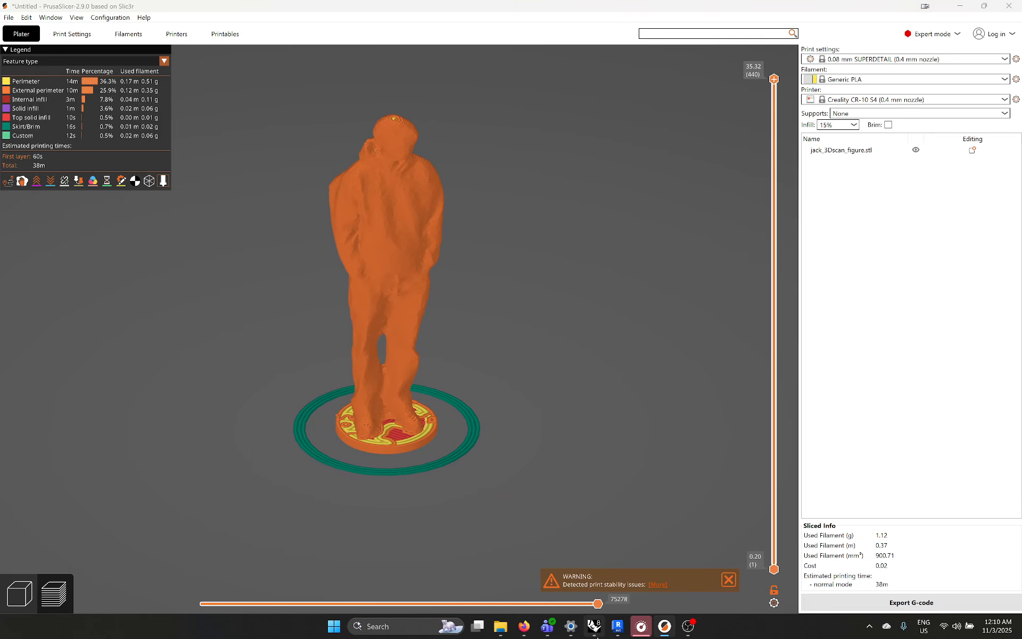
{"action": "scroll", "coordinate": [434, 423], "scroll_direction": "up", "scroll_amount": 5}
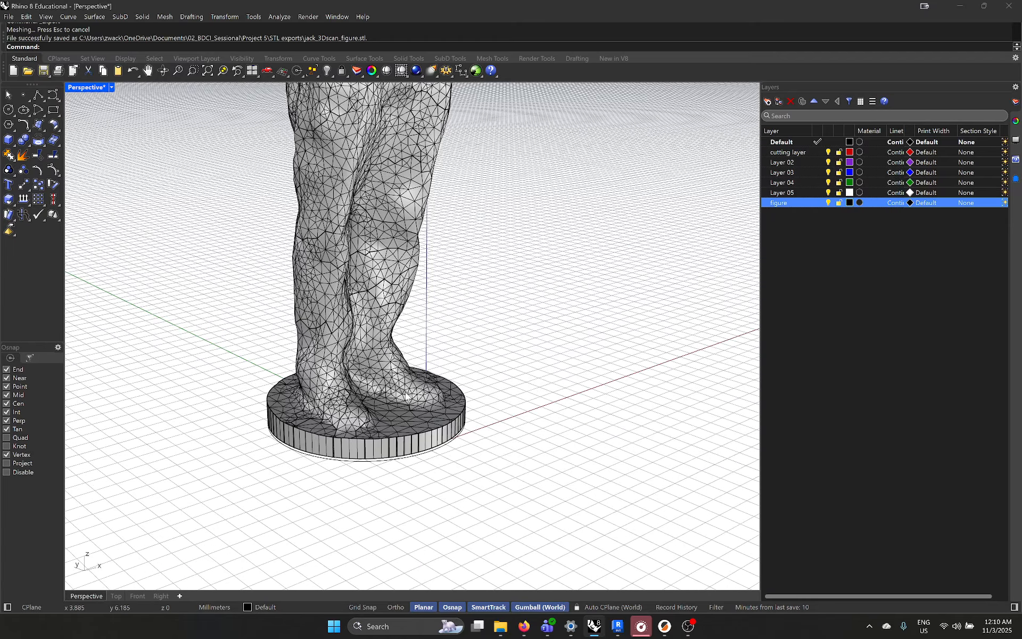
{"action": "left_click", "coordinate": [8, 110]}
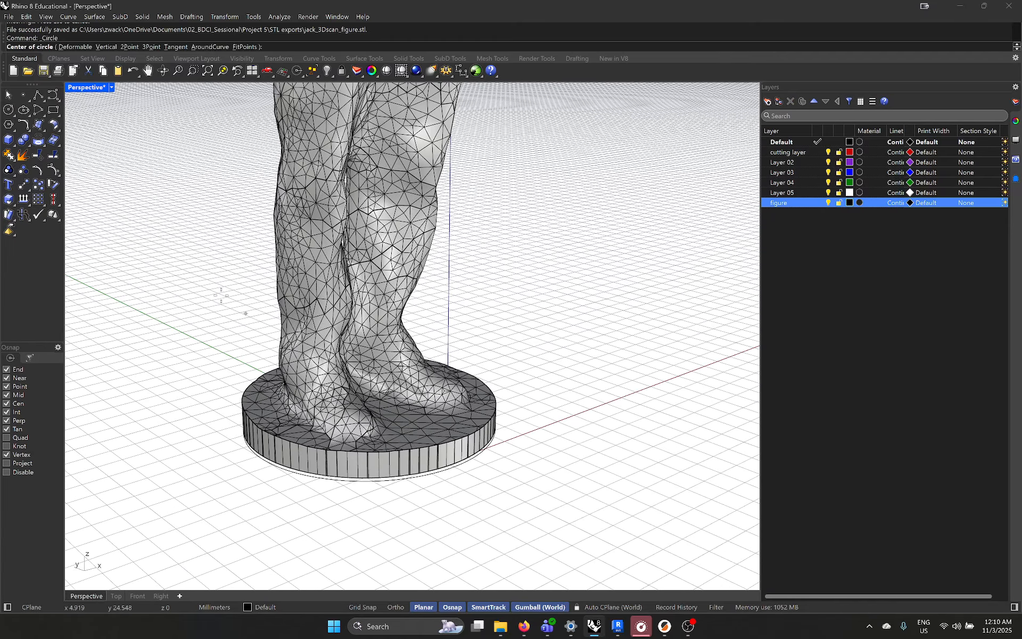
{"action": "left_click", "coordinate": [405, 450]}
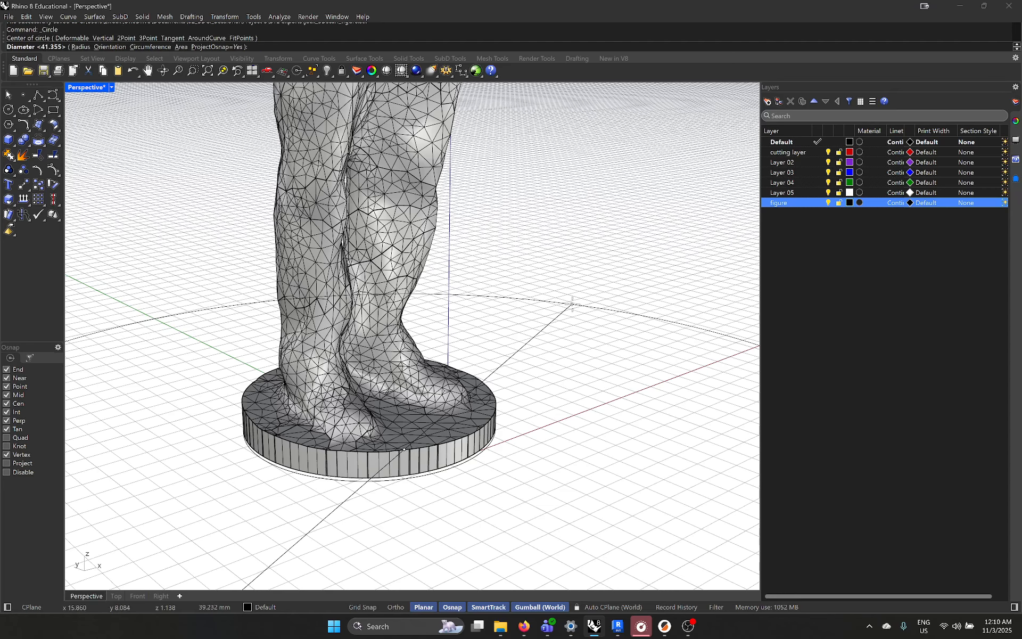
{"action": "left_click", "coordinate": [595, 312]}
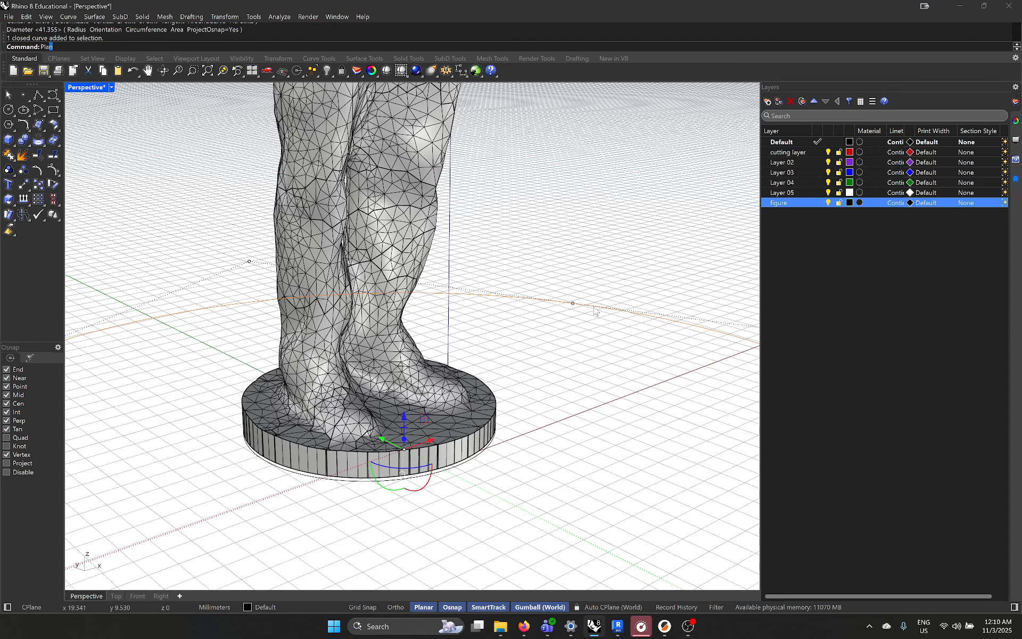
Fill the large circle with a planar surface using PlanarSrf and raise it slightly to cut through the figure's feet.
{"action": "type", "text": "anas"}
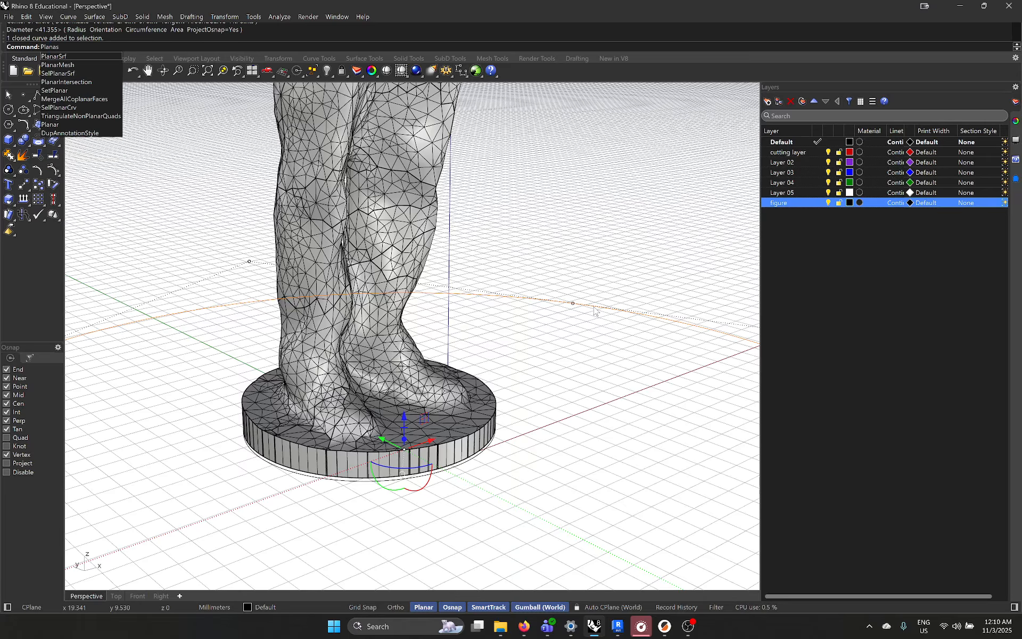
{"action": "key", "text": "BackSpace"}
{"action": "type", "text": "rSrf"}
{"action": "key", "text": "Return"}
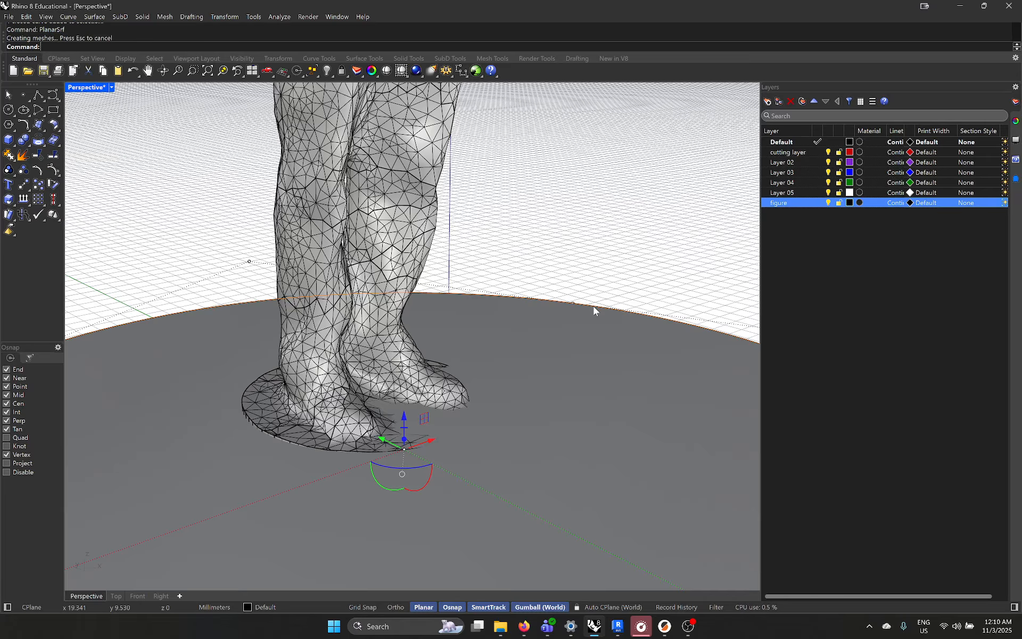
{"action": "scroll", "coordinate": [590, 312], "scroll_direction": "down", "scroll_amount": 5}
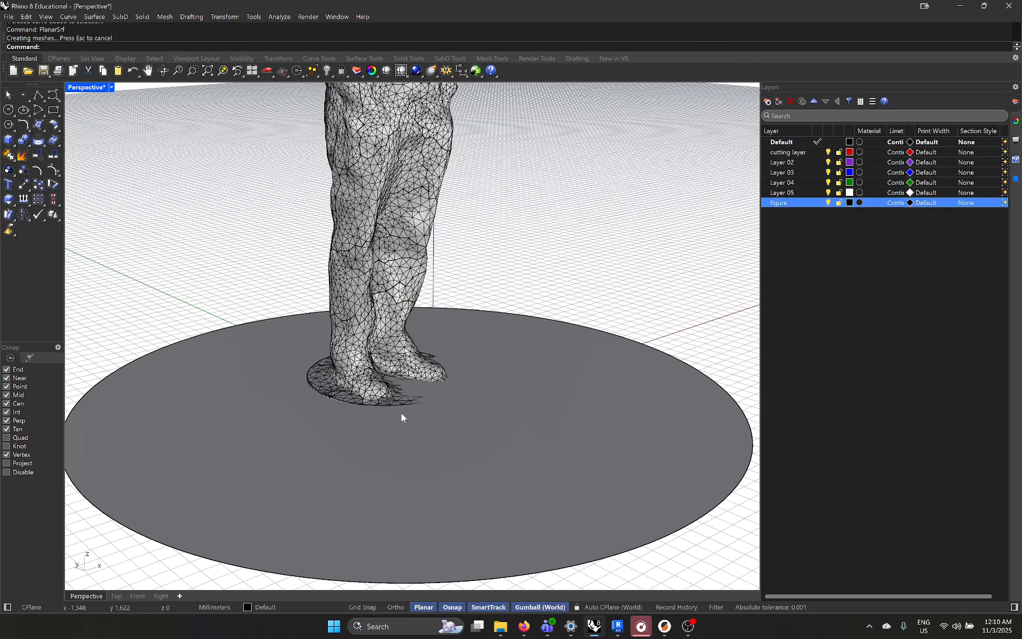
{"action": "left_click_drag", "start_coordinate": [405, 388], "coordinate": [409, 374]}
Assign the raised planar disc to the "cutting layer".
{"action": "left_click", "coordinate": [787, 153]}
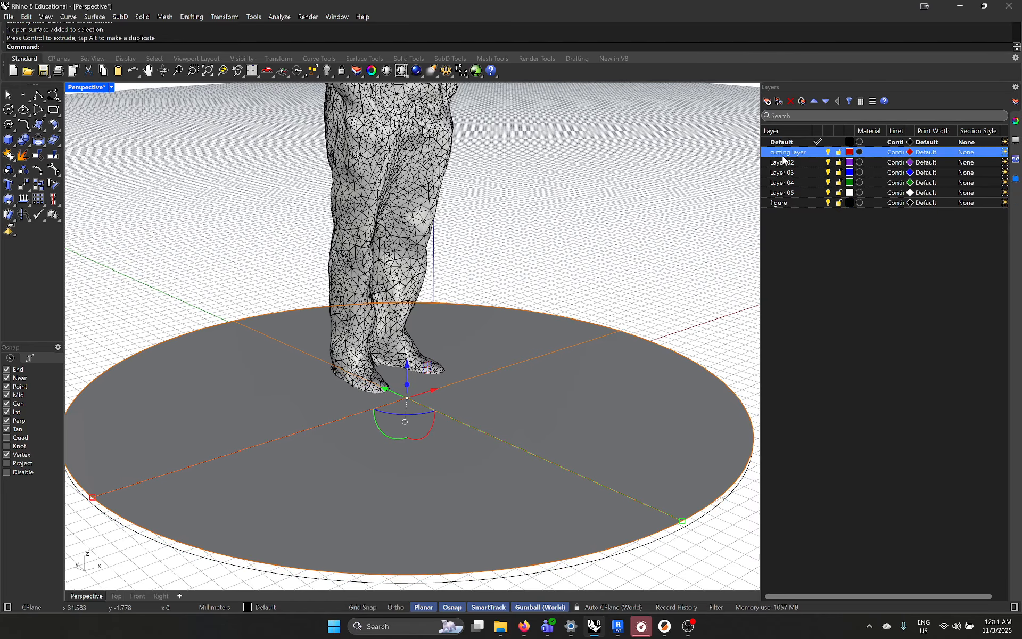
{"action": "right_click", "coordinate": [782, 153]}
{"action": "left_click", "coordinate": [823, 206]}
Split the figure mesh with MeshBooleanSplit, using the red planar disc as the cutting object.
{"action": "scroll", "coordinate": [405, 341], "scroll_direction": "up", "scroll_amount": 5}
{"action": "left_click", "coordinate": [267, 301]}
{"action": "scroll", "coordinate": [267, 302], "scroll_direction": "down", "scroll_amount": 3}
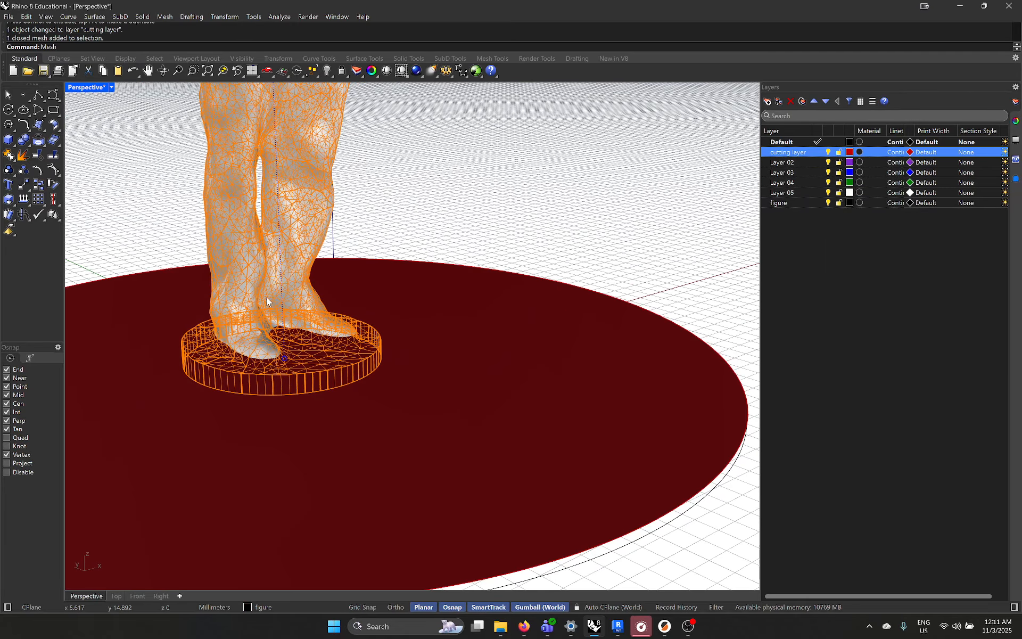
{"action": "type", "text": "MeshBooleanSplit"}
{"action": "key", "text": "Return"}
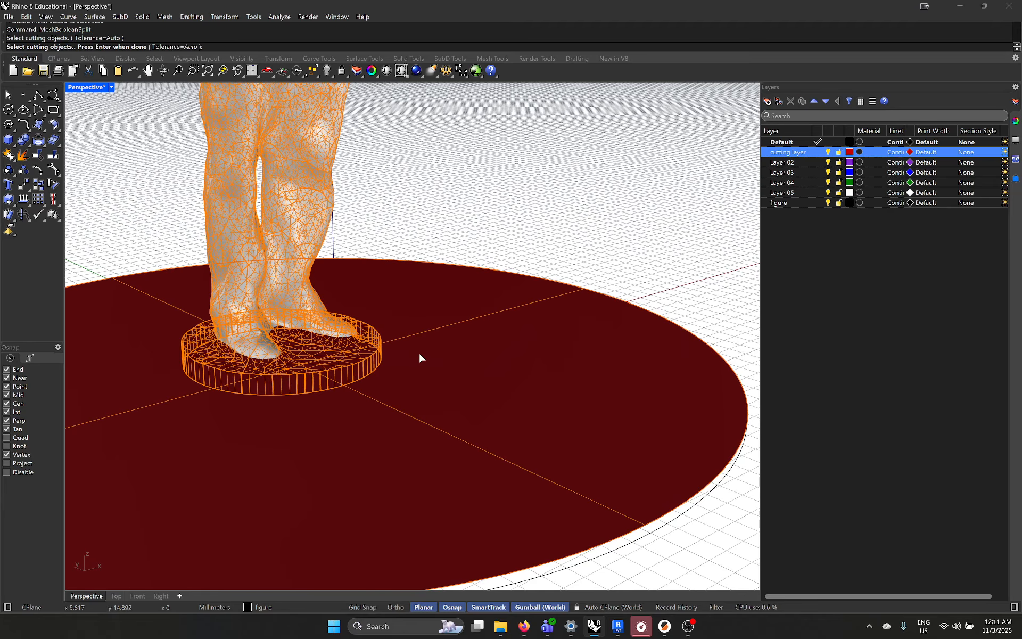
{"action": "left_click", "coordinate": [420, 357]}
{"action": "key", "text": "Return"}
Duplicate the cut figure beside the red disc and lay the copy on its side.
{"action": "scroll", "coordinate": [419, 357], "scroll_direction": "down", "scroll_amount": 3}
{"action": "left_click", "coordinate": [324, 320]}
{"action": "scroll", "coordinate": [324, 320], "scroll_direction": "down", "scroll_amount": 3}
{"action": "left_click_drag", "start_coordinate": [307, 226], "coordinate": [545, 297]}
{"action": "key", "text": "ctrl+z"}
{"action": "left_click_drag", "start_coordinate": [326, 234], "coordinate": [497, 216]}
{"action": "scroll", "coordinate": [527, 303], "scroll_direction": "up", "scroll_amount": 3}
{"action": "key", "text": "Caps_Lock"}
{"action": "key", "text": "alt"}
{"action": "key", "text": "Caps_Lock"}
Examine the flat-cut underside of the feet on the figure lying on its side.
{"action": "left_click", "coordinate": [554, 378]}
{"action": "right_click_drag", "start_coordinate": [554, 378], "coordinate": [496, 326]}
{"action": "scroll", "coordinate": [497, 325], "scroll_direction": "up", "scroll_amount": 3}
{"action": "scroll", "coordinate": [496, 325], "scroll_direction": "down", "scroll_amount": 5}
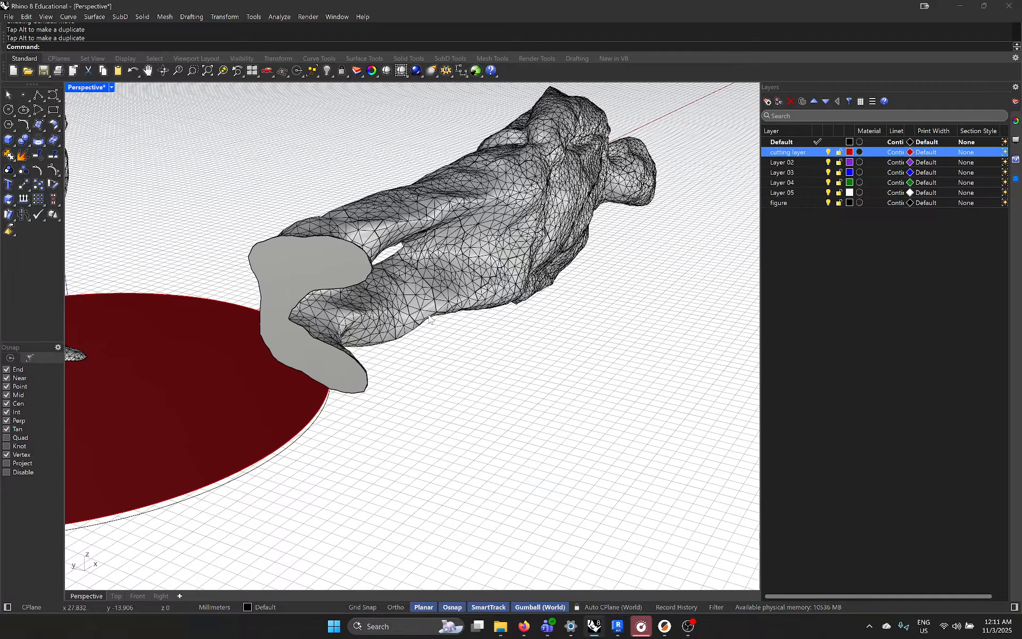
{"action": "left_click", "coordinate": [415, 303]}
{"action": "left_click", "coordinate": [440, 370]}
{"action": "right_click_drag", "start_coordinate": [440, 370], "coordinate": [488, 365]}
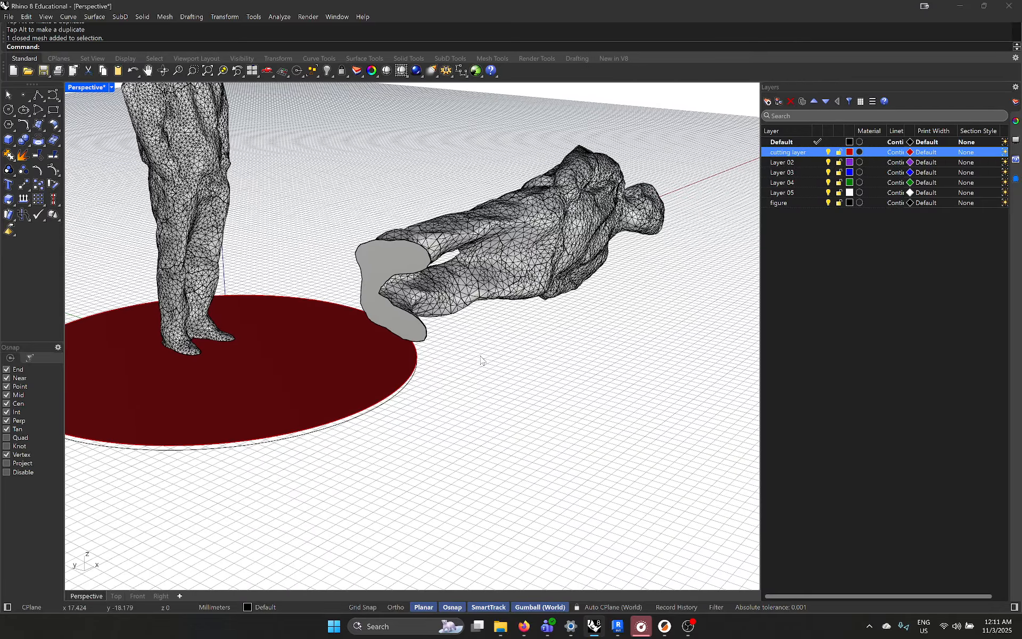
Switch to PrusaSlicer, view the sliced figure, and check the print settings and available infill percentages.
{"action": "left_click", "coordinate": [661, 628]}
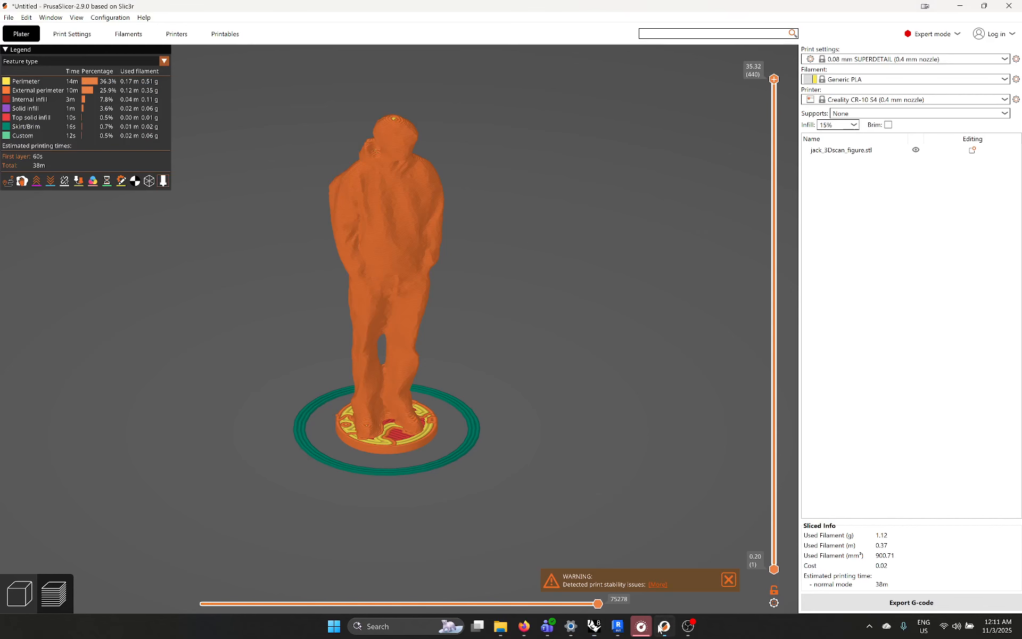
{"action": "left_click_drag", "start_coordinate": [509, 450], "coordinate": [482, 360]}
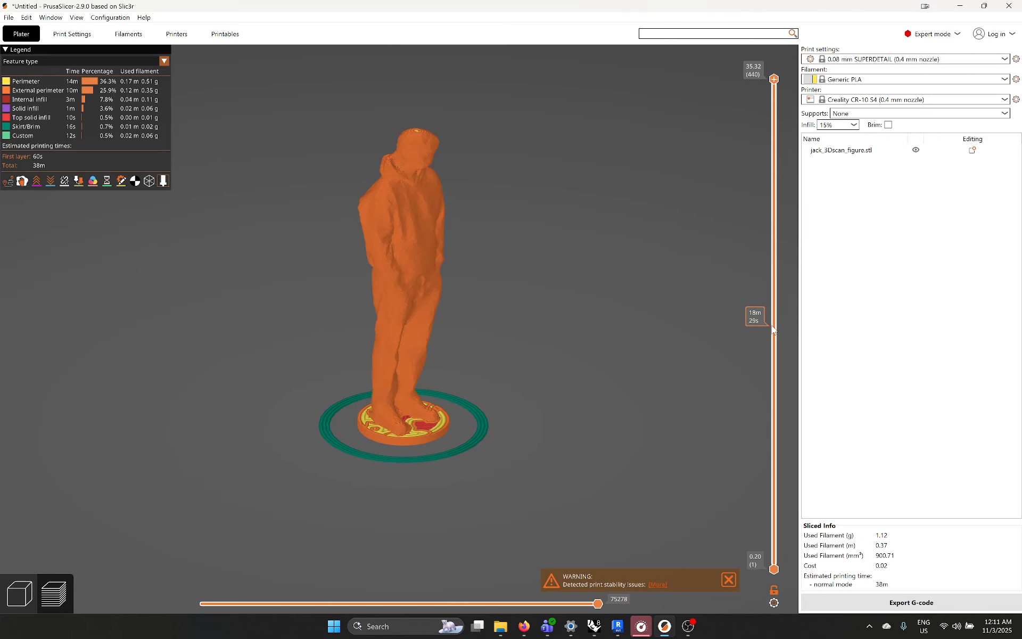
{"action": "left_click", "coordinate": [75, 34]}
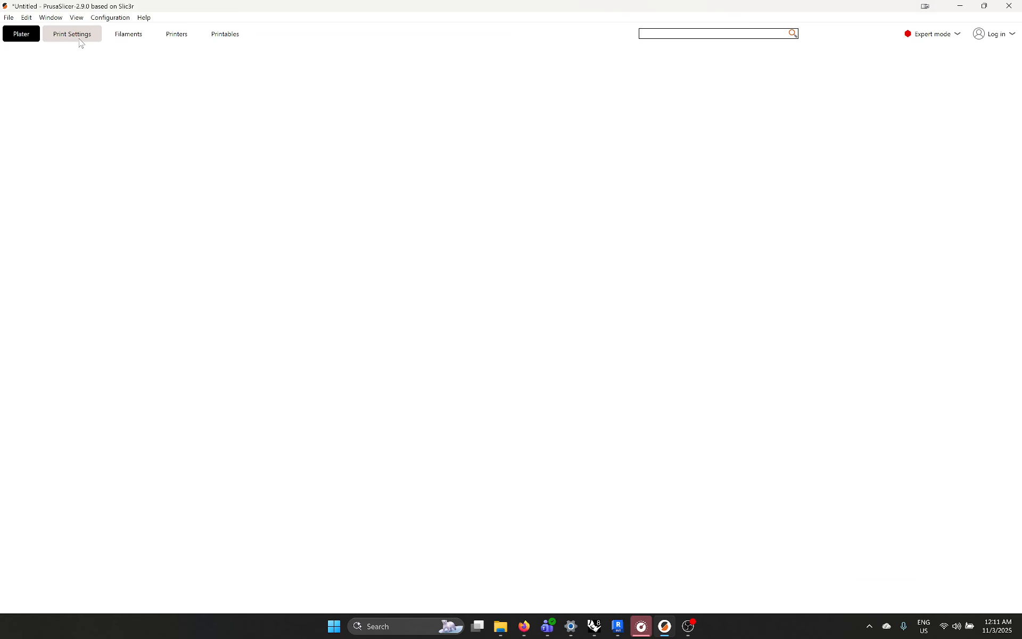
{"action": "left_click", "coordinate": [20, 35]}
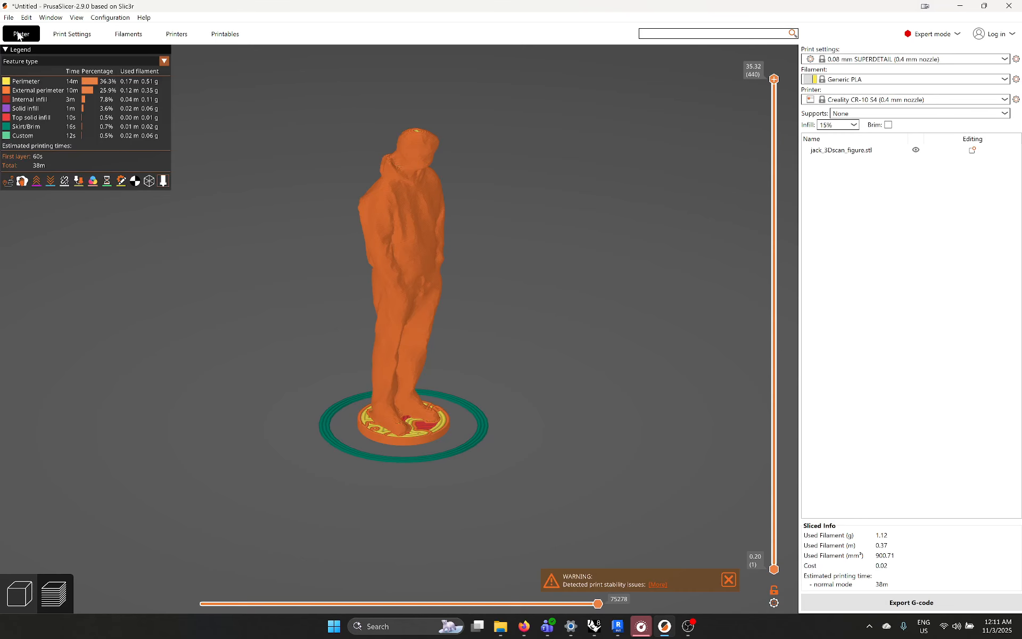
{"action": "left_click", "coordinate": [853, 125]}
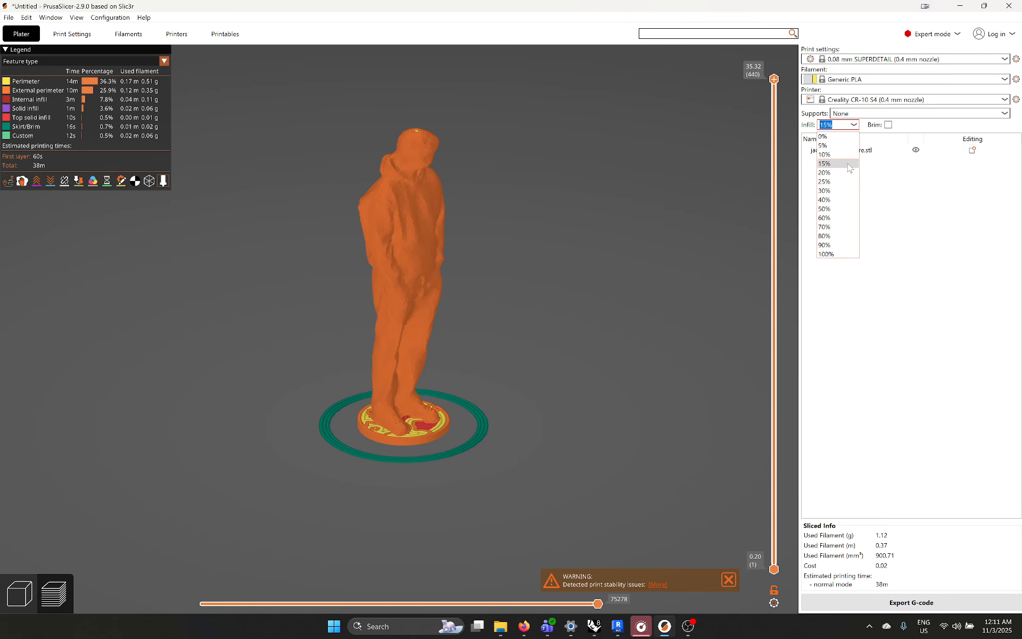
{"action": "left_click", "coordinate": [877, 162]}
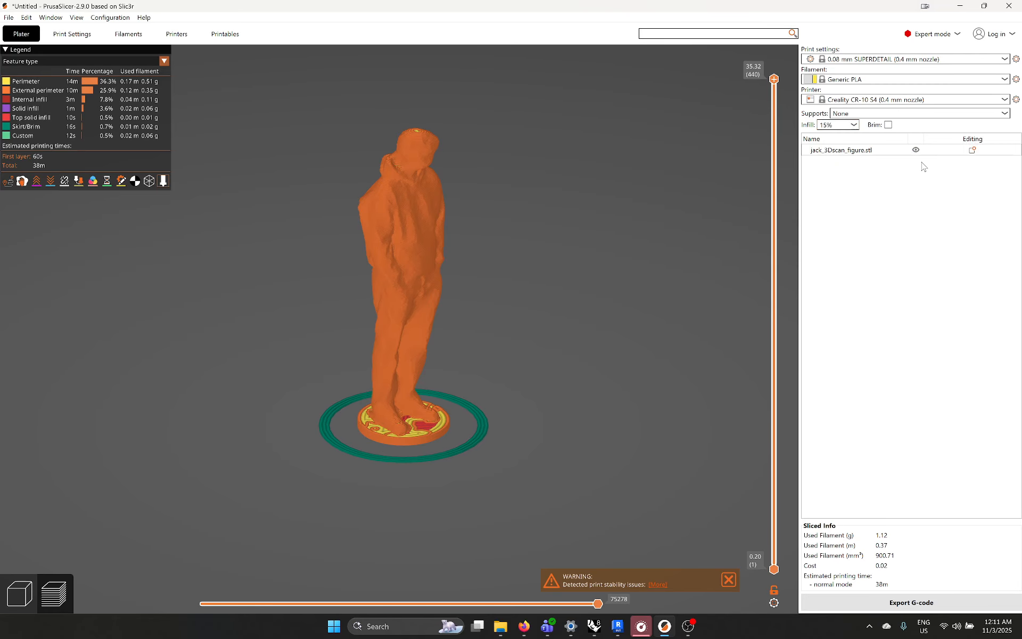
Select the figure object and change the printer preset to Original Prusa i3 MK3S & MK3S+.
{"action": "left_click", "coordinate": [849, 152]}
{"action": "left_click", "coordinate": [897, 102]}
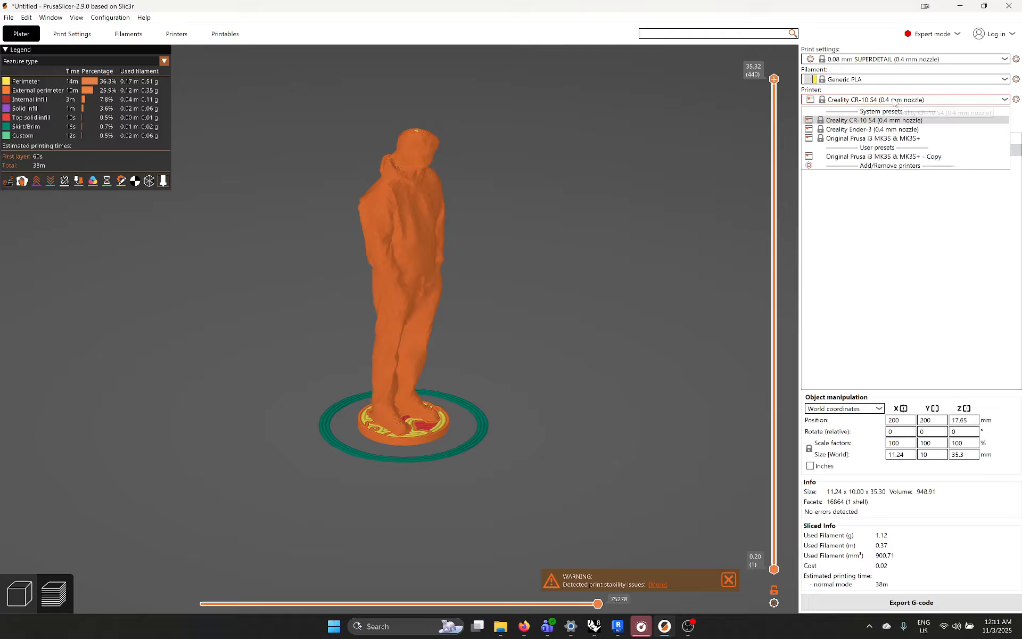
{"action": "left_click", "coordinate": [878, 138]}
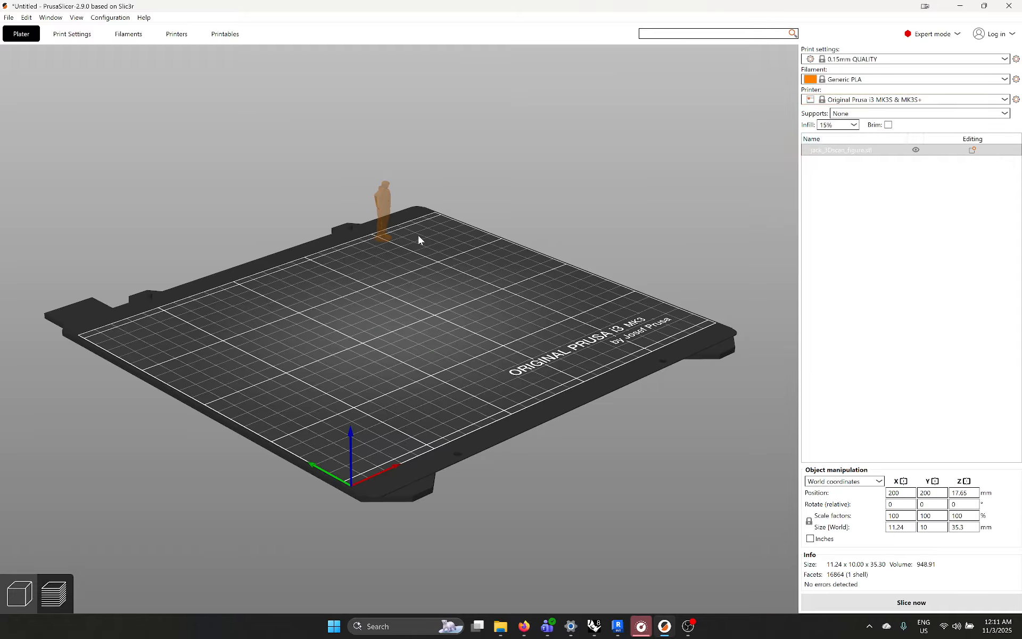
{"action": "scroll", "coordinate": [418, 240], "scroll_direction": "up", "scroll_amount": 2}
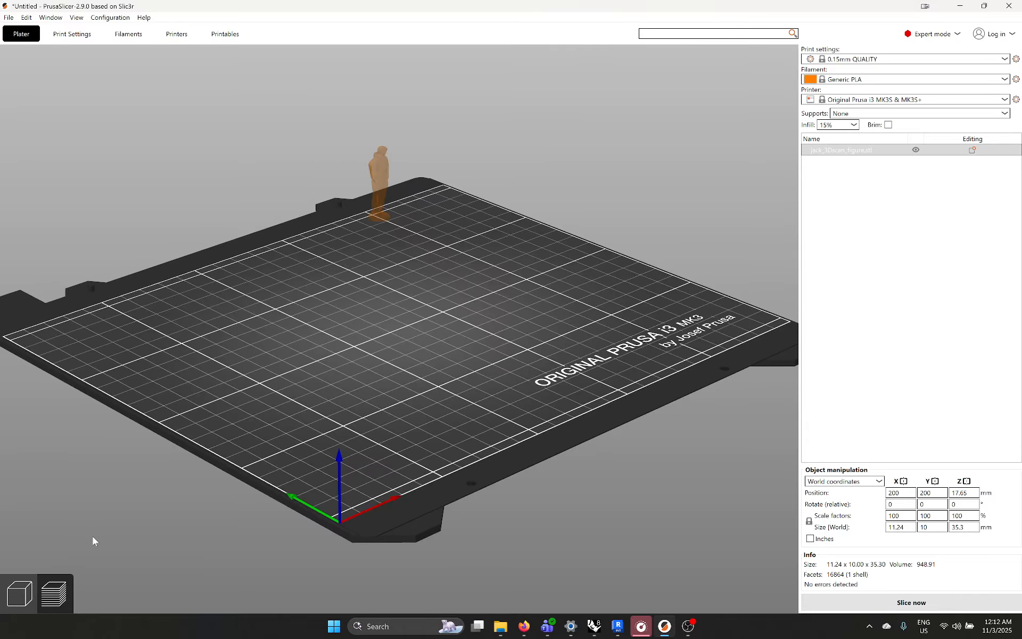
Return to the 3D editor view and auto-arrange the figure onto the middle of the print bed.
{"action": "left_click", "coordinate": [25, 597]}
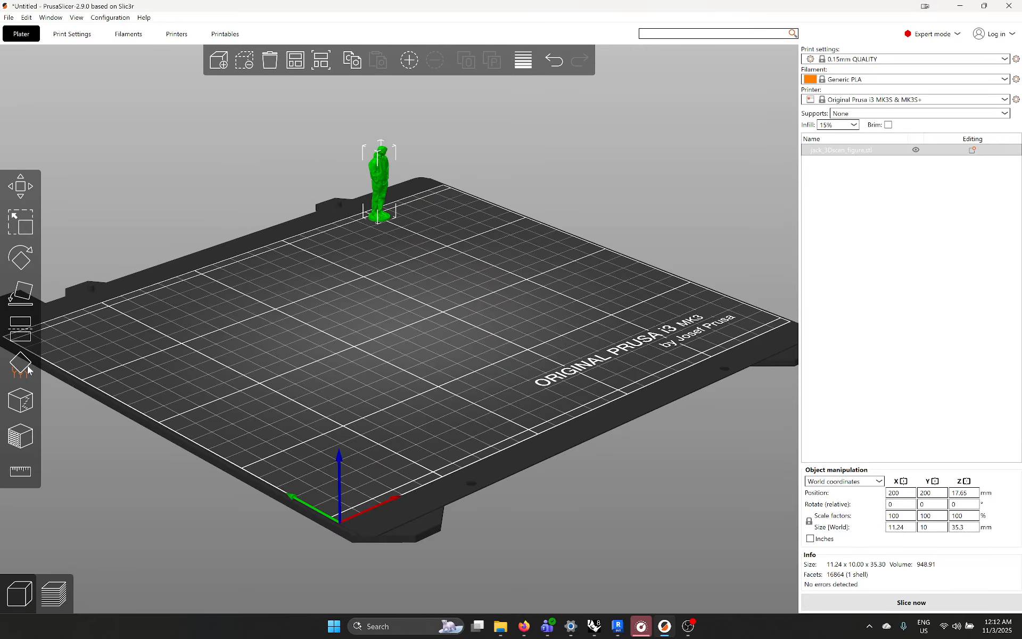
{"action": "left_click", "coordinate": [296, 59]}
{"action": "left_click_drag", "start_coordinate": [411, 276], "coordinate": [471, 374]}
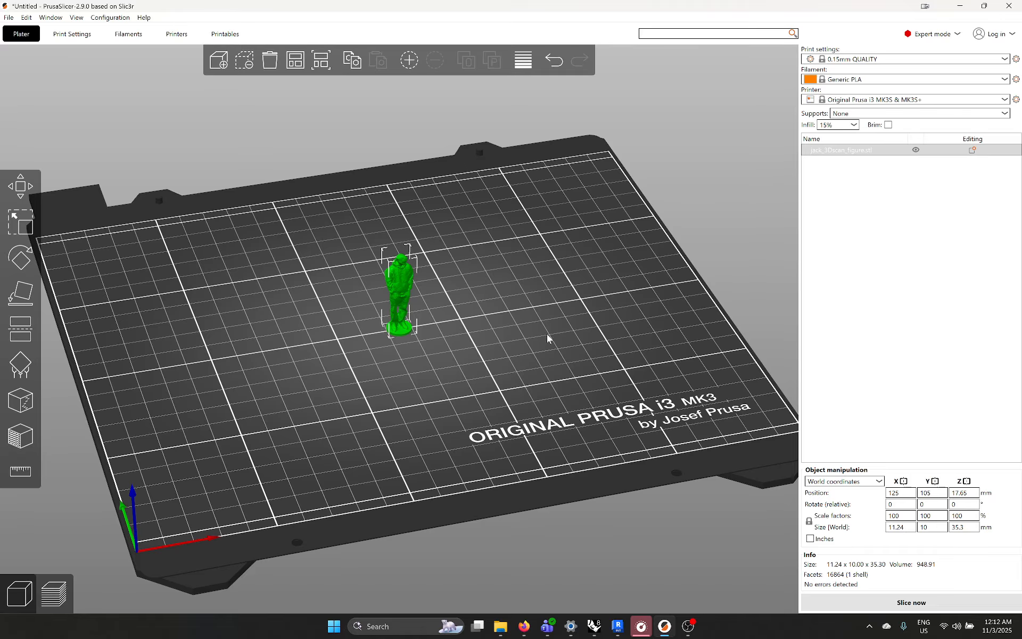
{"action": "right_click_drag", "start_coordinate": [547, 334], "coordinate": [523, 345]}
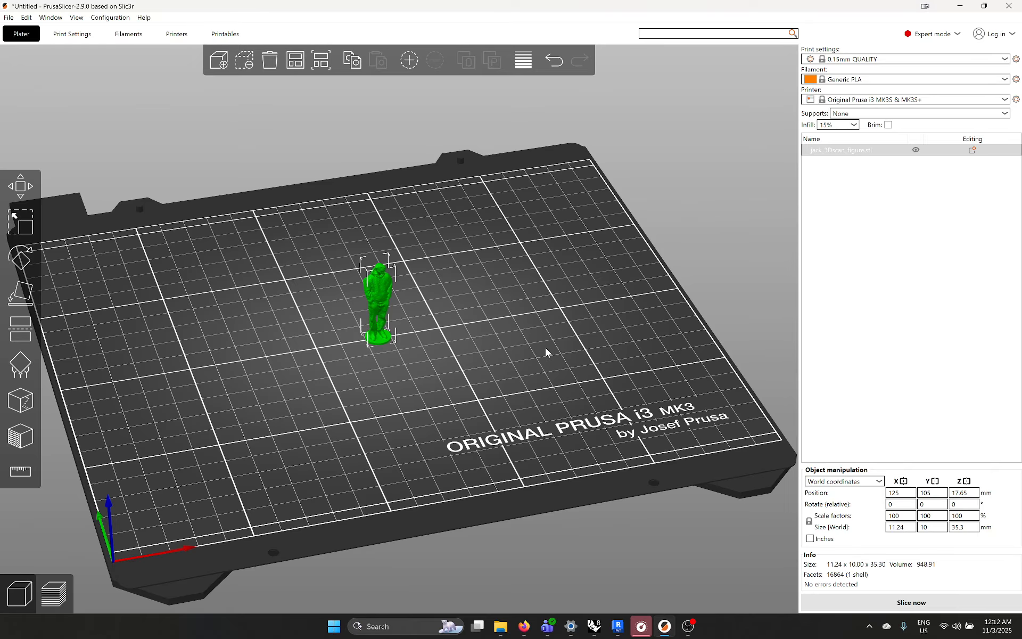
Set the figure's infill to 100% and slice it.
{"action": "mouse_move", "coordinate": [486, 367]}
{"action": "left_mouse_down"}
{"action": "mouse_move", "coordinate": [468, 373]}
{"action": "mouse_move", "coordinate": [487, 369]}
{"action": "left_mouse_up"}
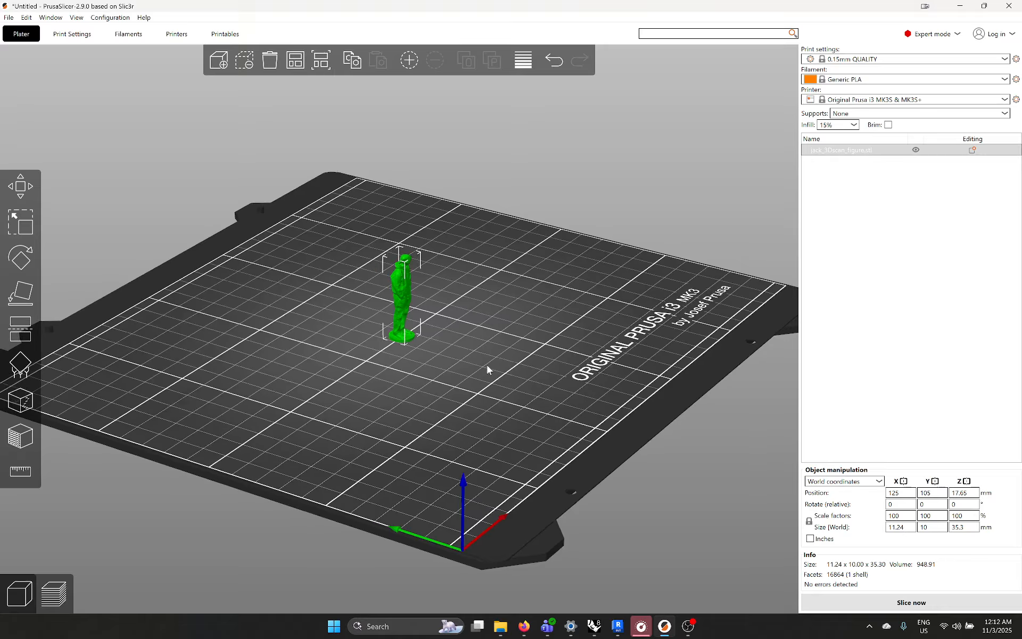
{"action": "scroll", "coordinate": [461, 303], "scroll_direction": "up", "scroll_amount": 8}
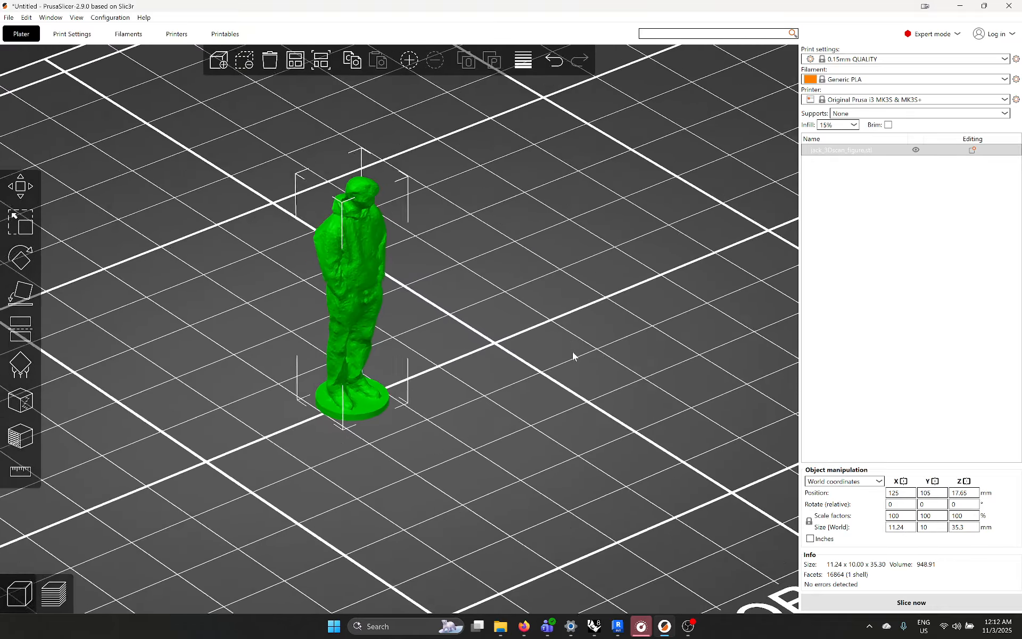
{"action": "left_click_drag", "start_coordinate": [572, 355], "coordinate": [600, 276]}
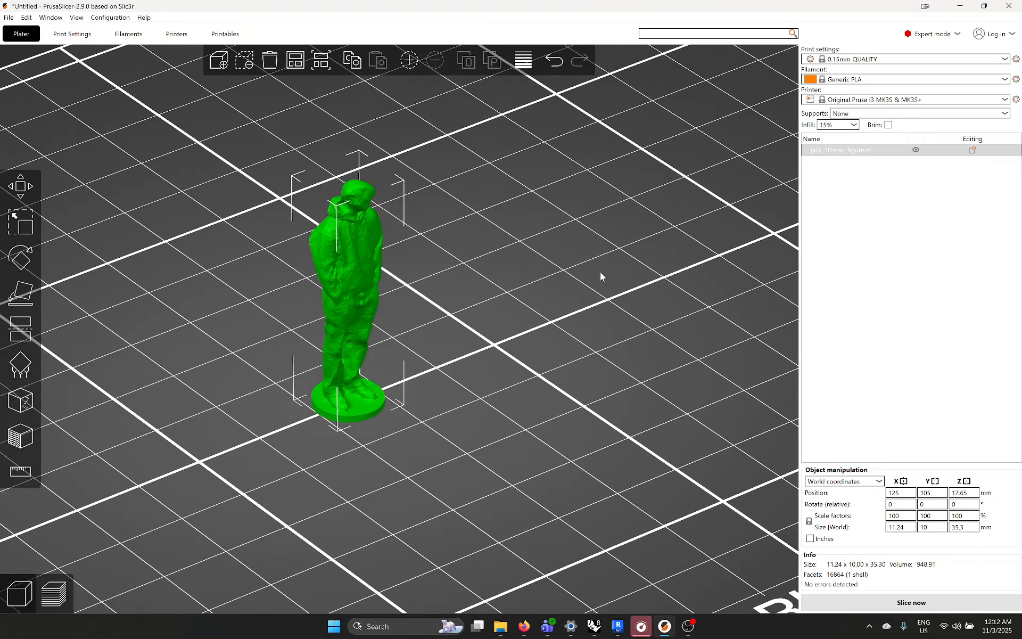
{"action": "left_click", "coordinate": [854, 125]}
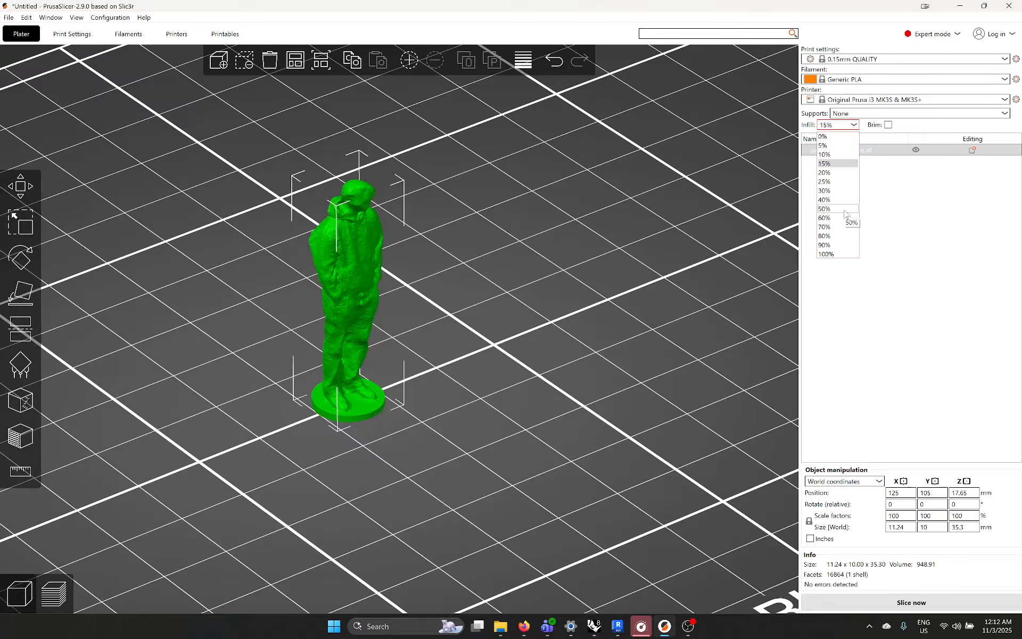
{"action": "left_click", "coordinate": [828, 255]}
{"action": "left_click", "coordinate": [574, 368]}
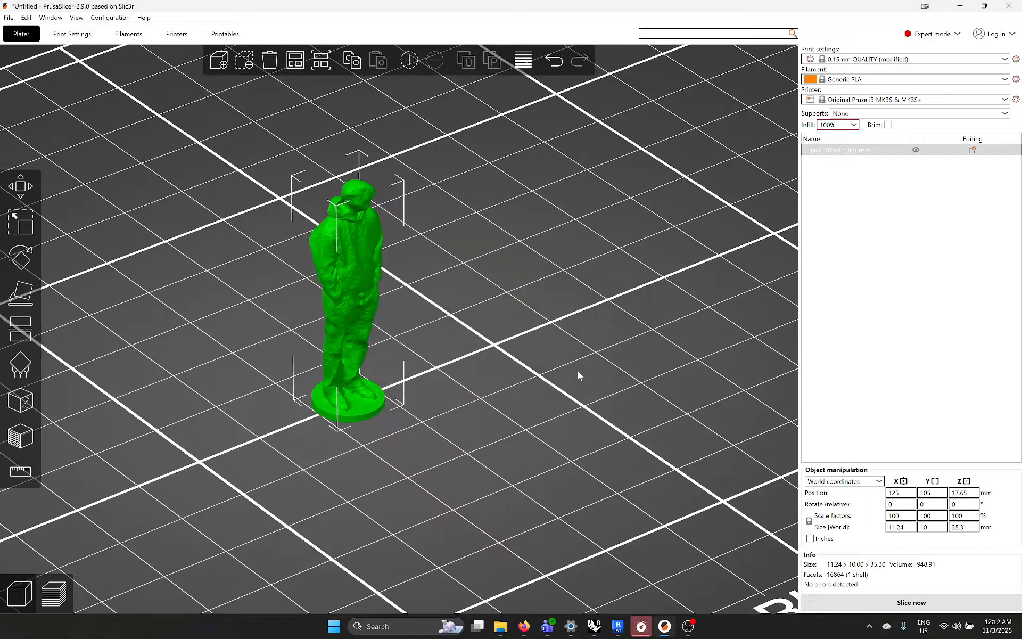
{"action": "left_click", "coordinate": [872, 599]}
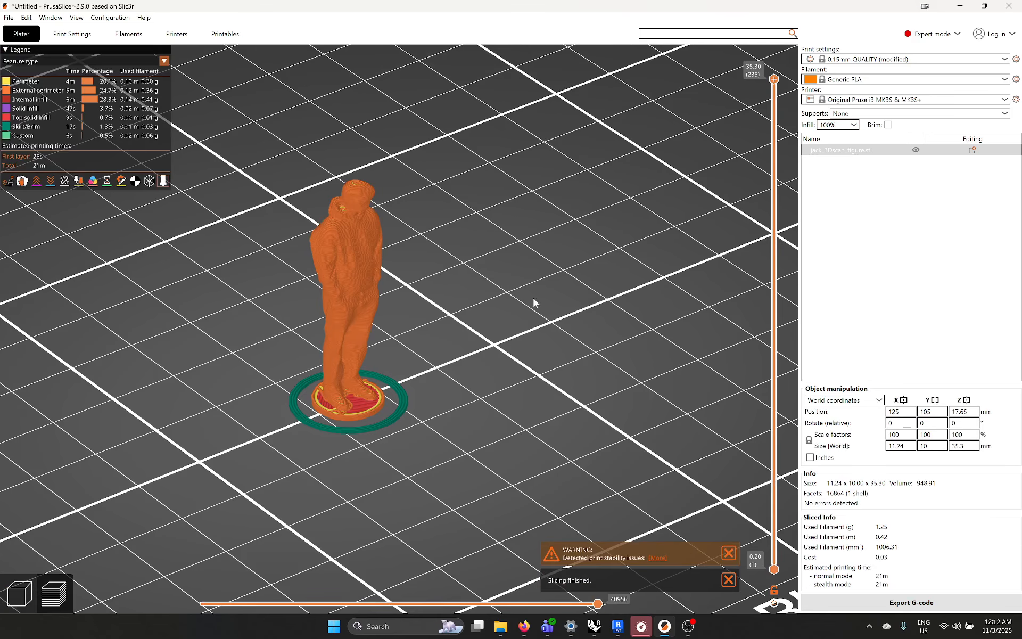
Lower the layer preview to 13.10 mm and inspect the infill inside the figure's legs from above.
{"action": "middle_click_drag", "start_coordinate": [532, 304], "coordinate": [552, 323]}
{"action": "left_click_drag", "start_coordinate": [775, 80], "coordinate": [582, 362]}
{"action": "middle_click_drag", "start_coordinate": [385, 358], "coordinate": [391, 385]}
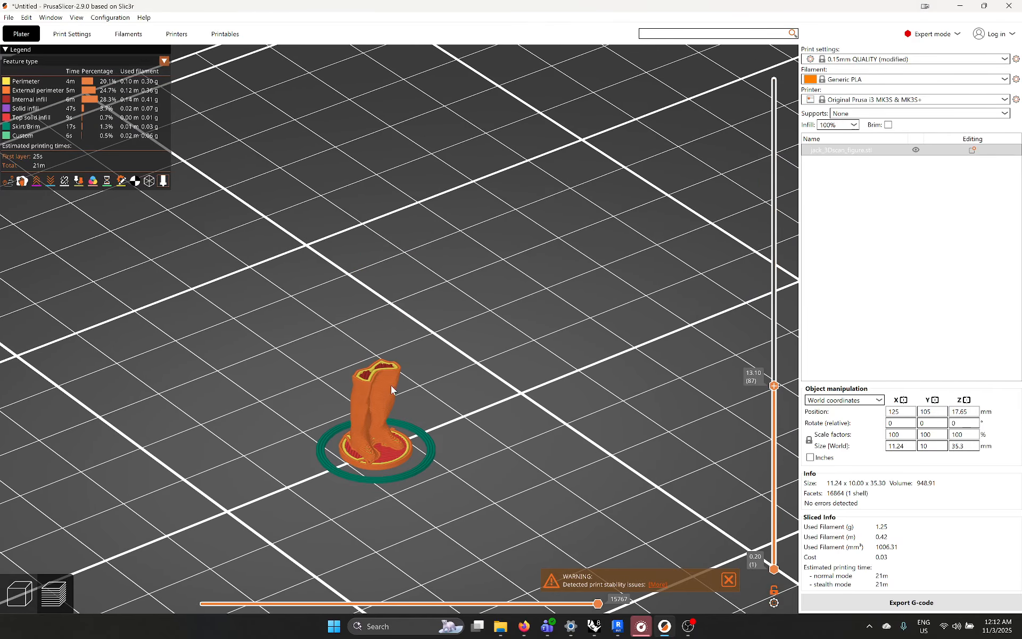
{"action": "left_click_drag", "start_coordinate": [390, 385], "coordinate": [398, 403]}
{"action": "middle_click_drag", "start_coordinate": [399, 402], "coordinate": [301, 202]}
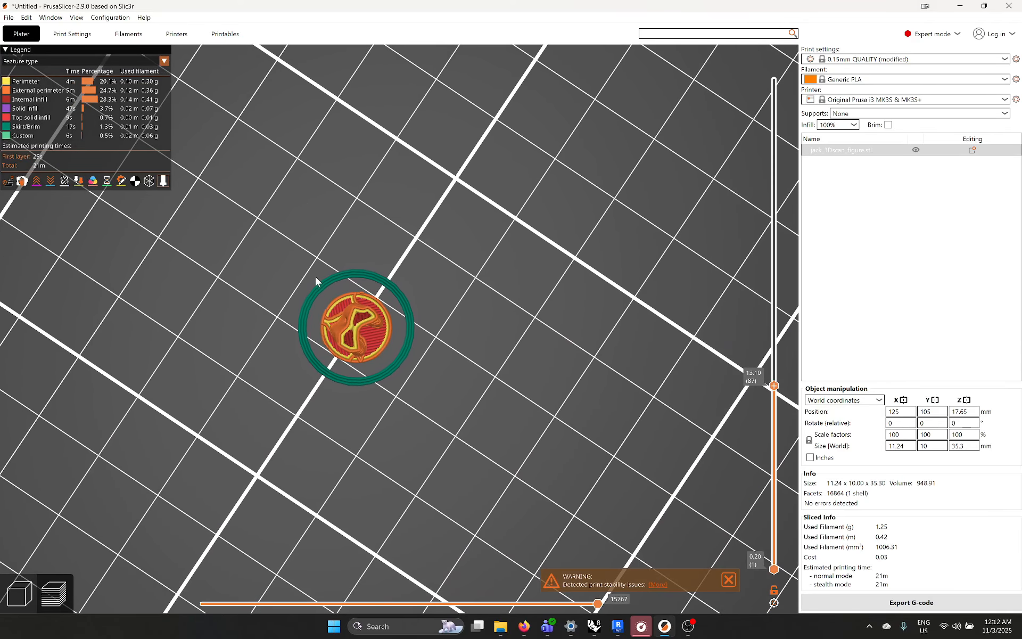
{"action": "scroll", "coordinate": [370, 332], "scroll_direction": "up", "scroll_amount": 8}
{"action": "middle_click_drag", "start_coordinate": [329, 316], "coordinate": [397, 318]}
{"action": "mouse_move", "coordinate": [560, 470]}
{"action": "left_mouse_down"}
{"action": "mouse_move", "coordinate": [554, 447]}
{"action": "mouse_move", "coordinate": [548, 457]}
{"action": "left_mouse_up"}
Raise the layer preview through the upper body to inspect its infill and restore the full 35.30 mm height.
{"action": "left_click_drag", "start_coordinate": [766, 386], "coordinate": [776, 321]}
{"action": "left_click_drag", "start_coordinate": [713, 267], "coordinate": [687, 320]}
{"action": "left_click_drag", "start_coordinate": [776, 323], "coordinate": [775, 264]}
{"action": "scroll", "coordinate": [502, 311], "scroll_direction": "down", "scroll_amount": 3}
{"action": "middle_click_drag", "start_coordinate": [502, 311], "coordinate": [451, 443]}
{"action": "left_click_drag", "start_coordinate": [451, 446], "coordinate": [767, 23]}
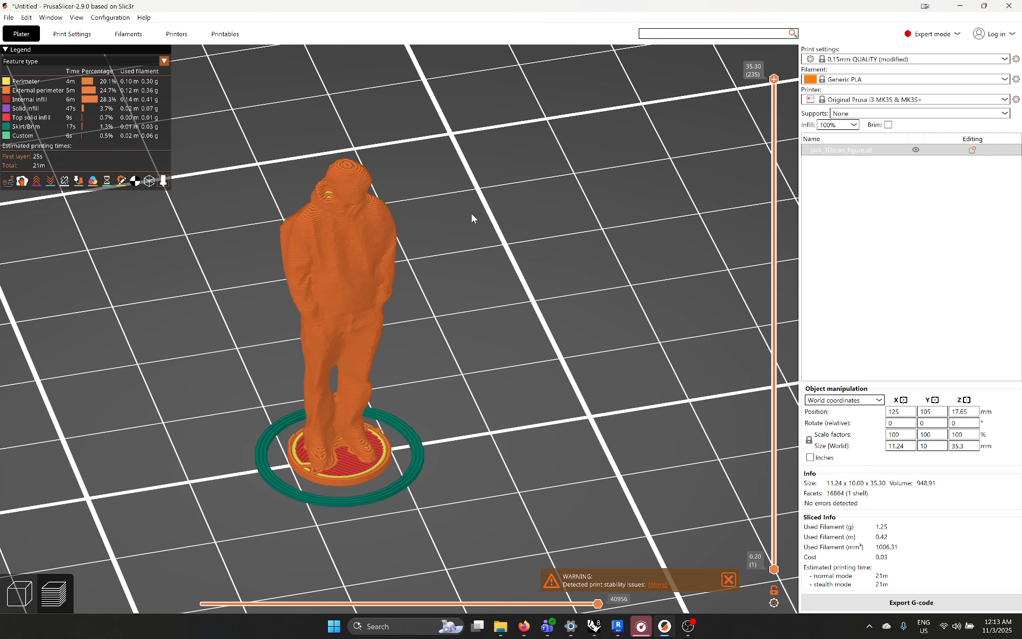
Examine the complete sliced figure up close, including its feet, round base and surrounding skirt.
{"action": "middle_click_drag", "start_coordinate": [472, 212], "coordinate": [481, 215]}
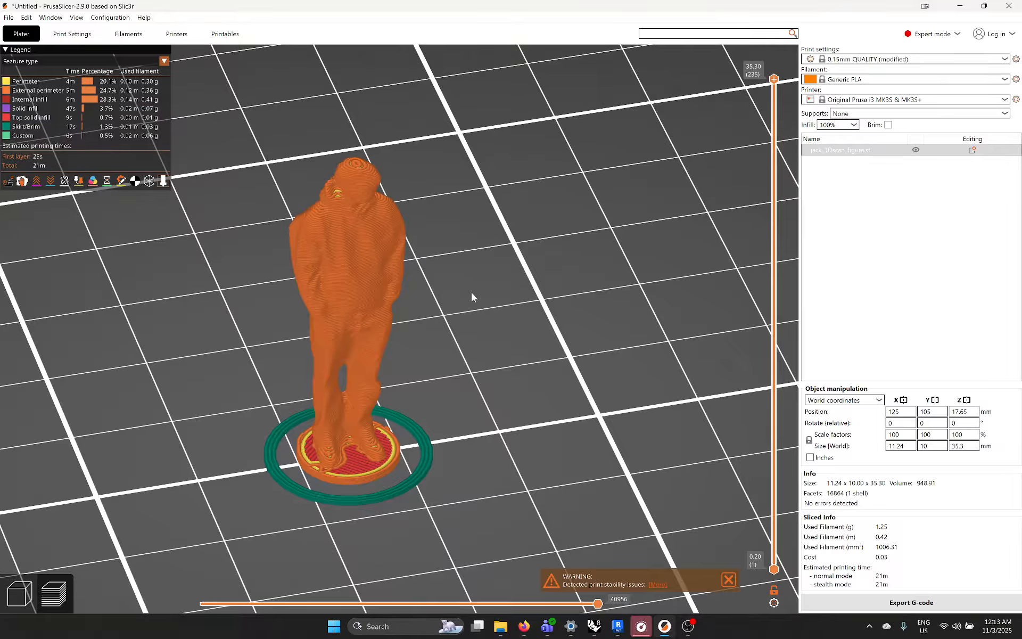
{"action": "scroll", "coordinate": [470, 289], "scroll_direction": "up", "scroll_amount": 5}
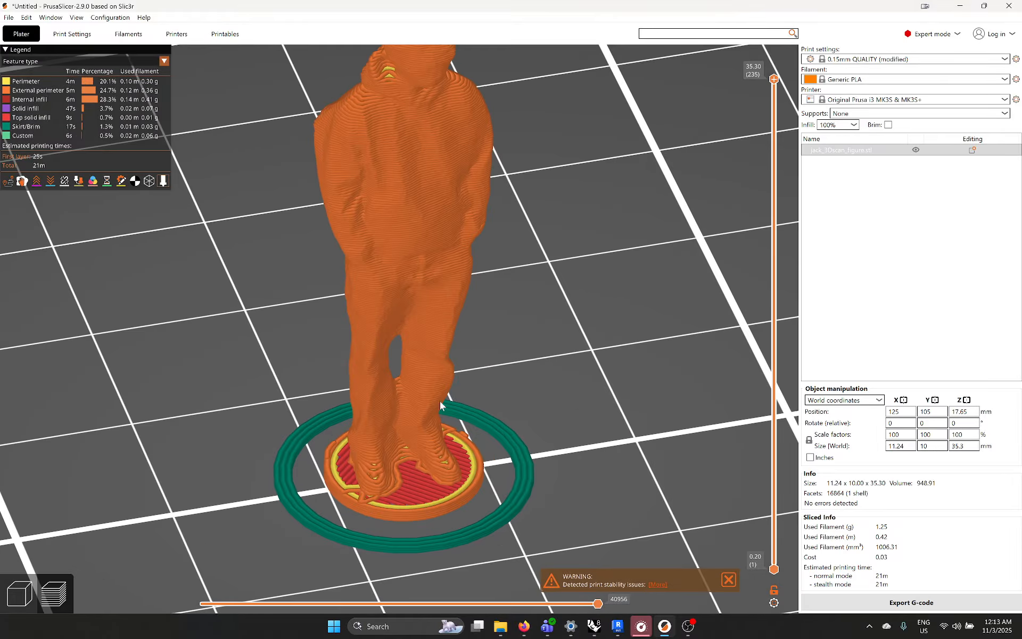
{"action": "middle_click_drag", "start_coordinate": [419, 501], "coordinate": [416, 449]}
{"action": "scroll", "coordinate": [415, 453], "scroll_direction": "down", "scroll_amount": 5}
{"action": "scroll", "coordinate": [414, 436], "scroll_direction": "up", "scroll_amount": 3}
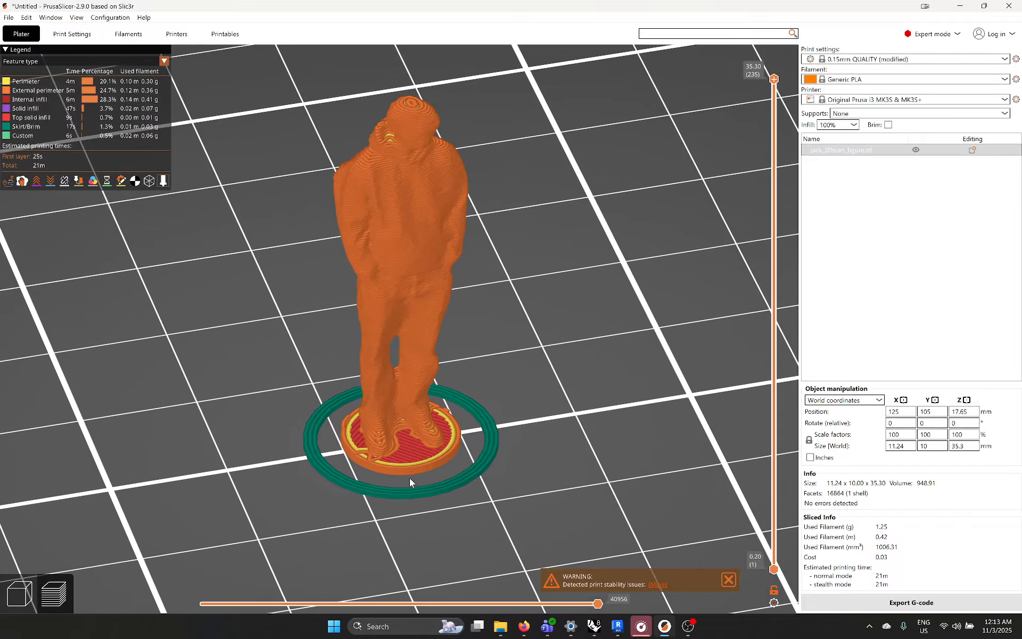